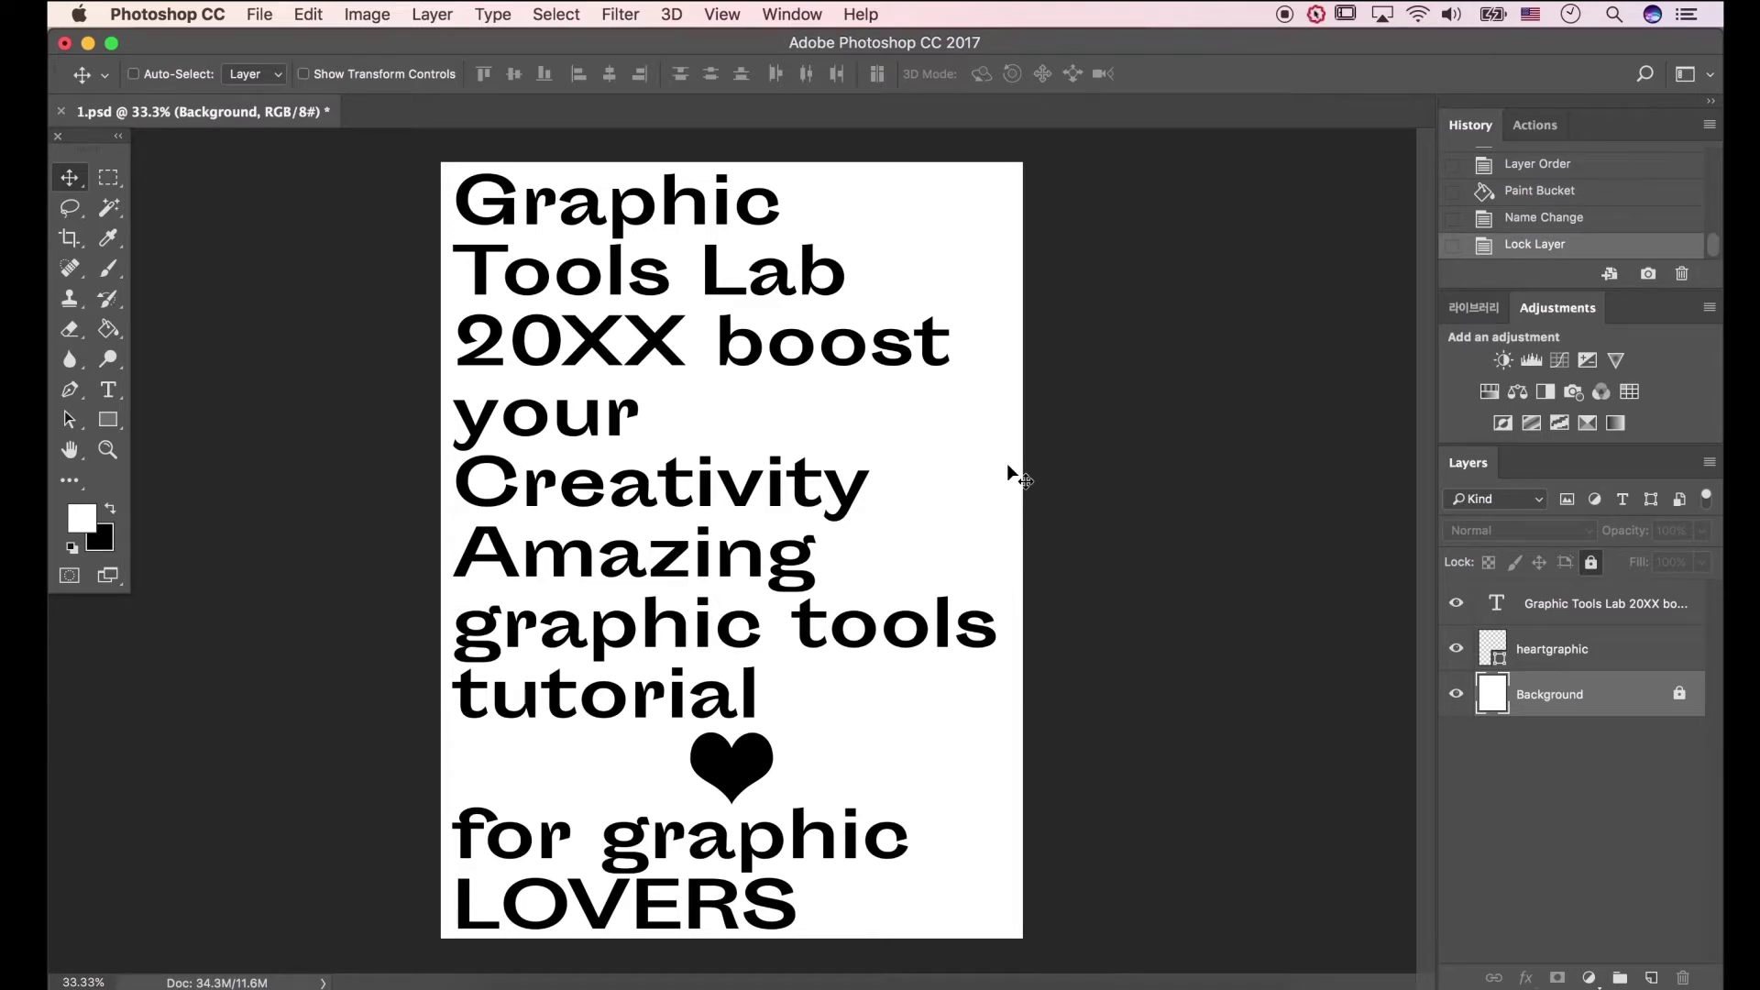
# - Open the File menu from the menu bar
pyautogui.click(265, 16)
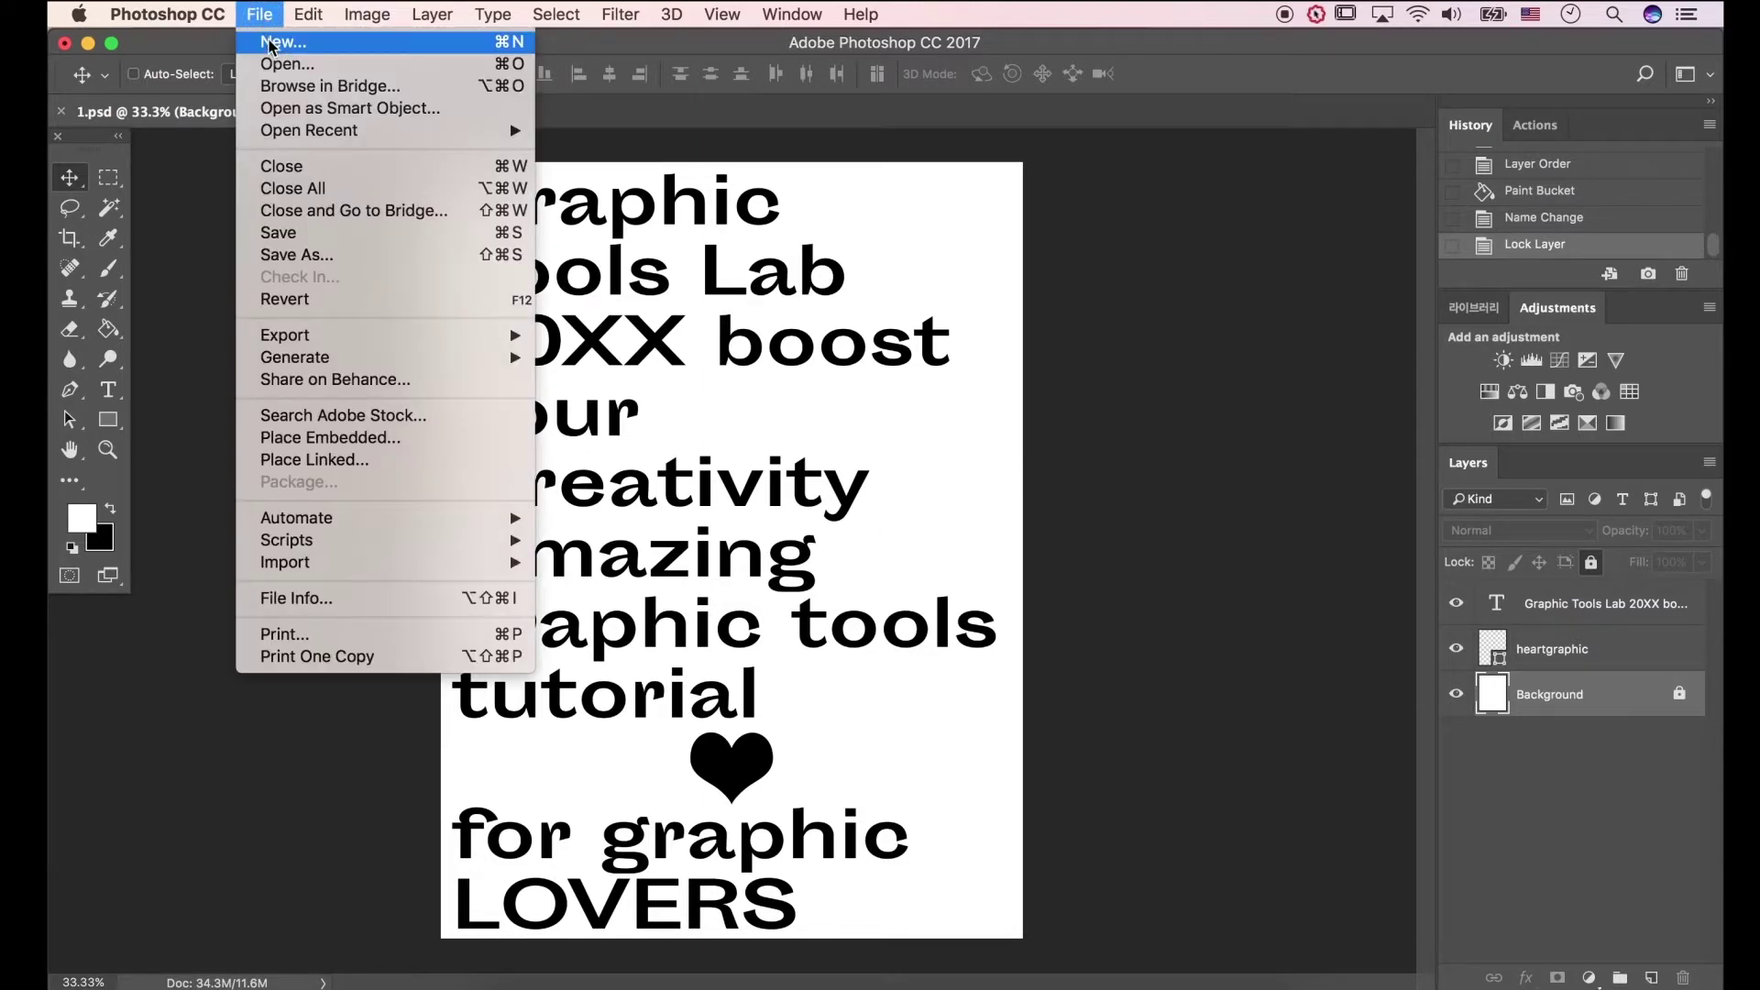
pyautogui.click(271, 44)
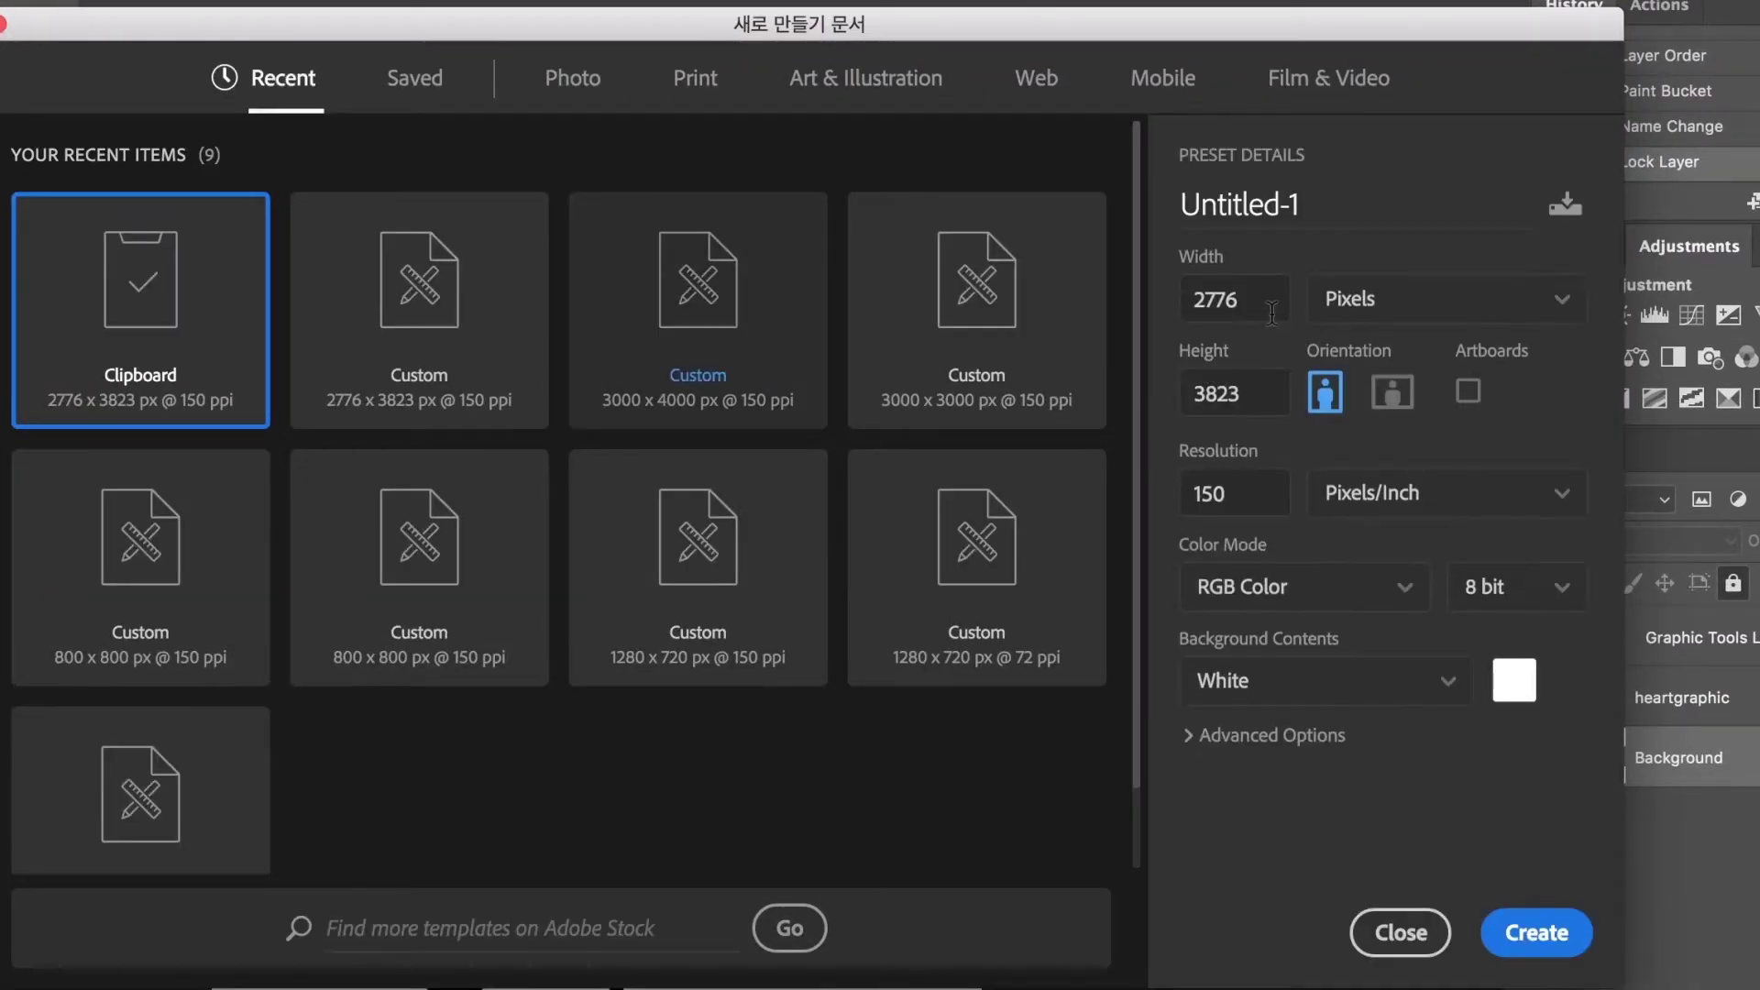
pyautogui.click(1110, 364)
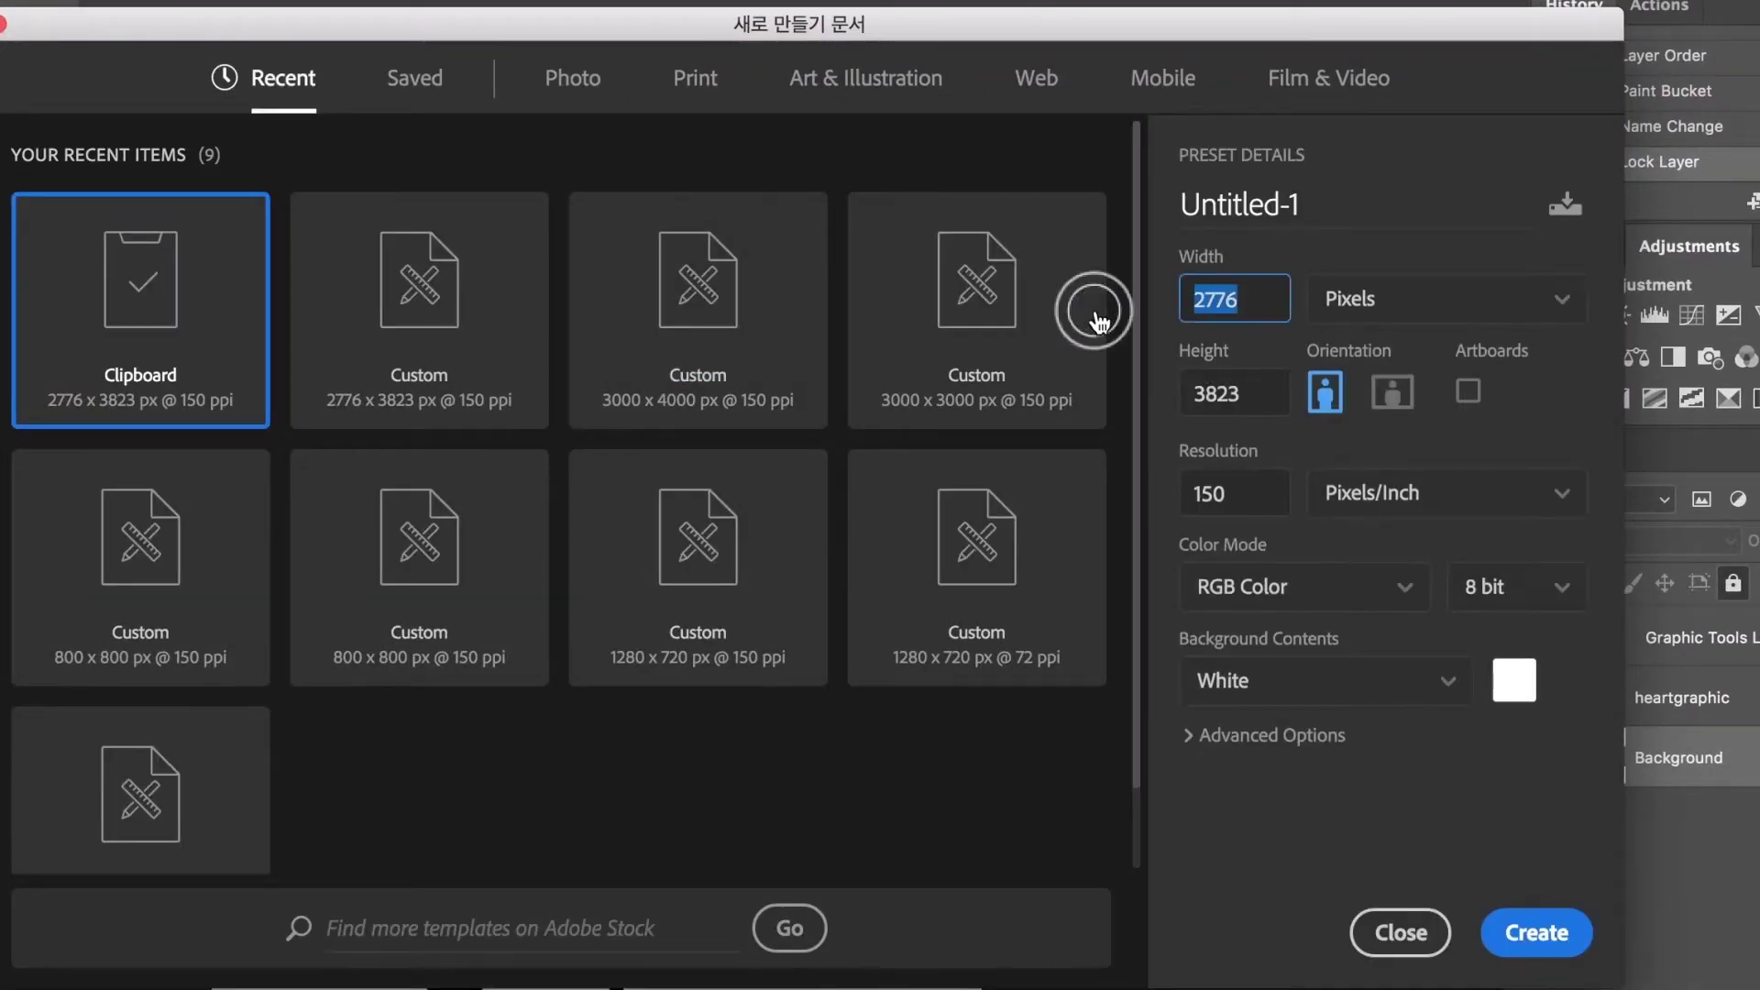
pyautogui.write('3000')
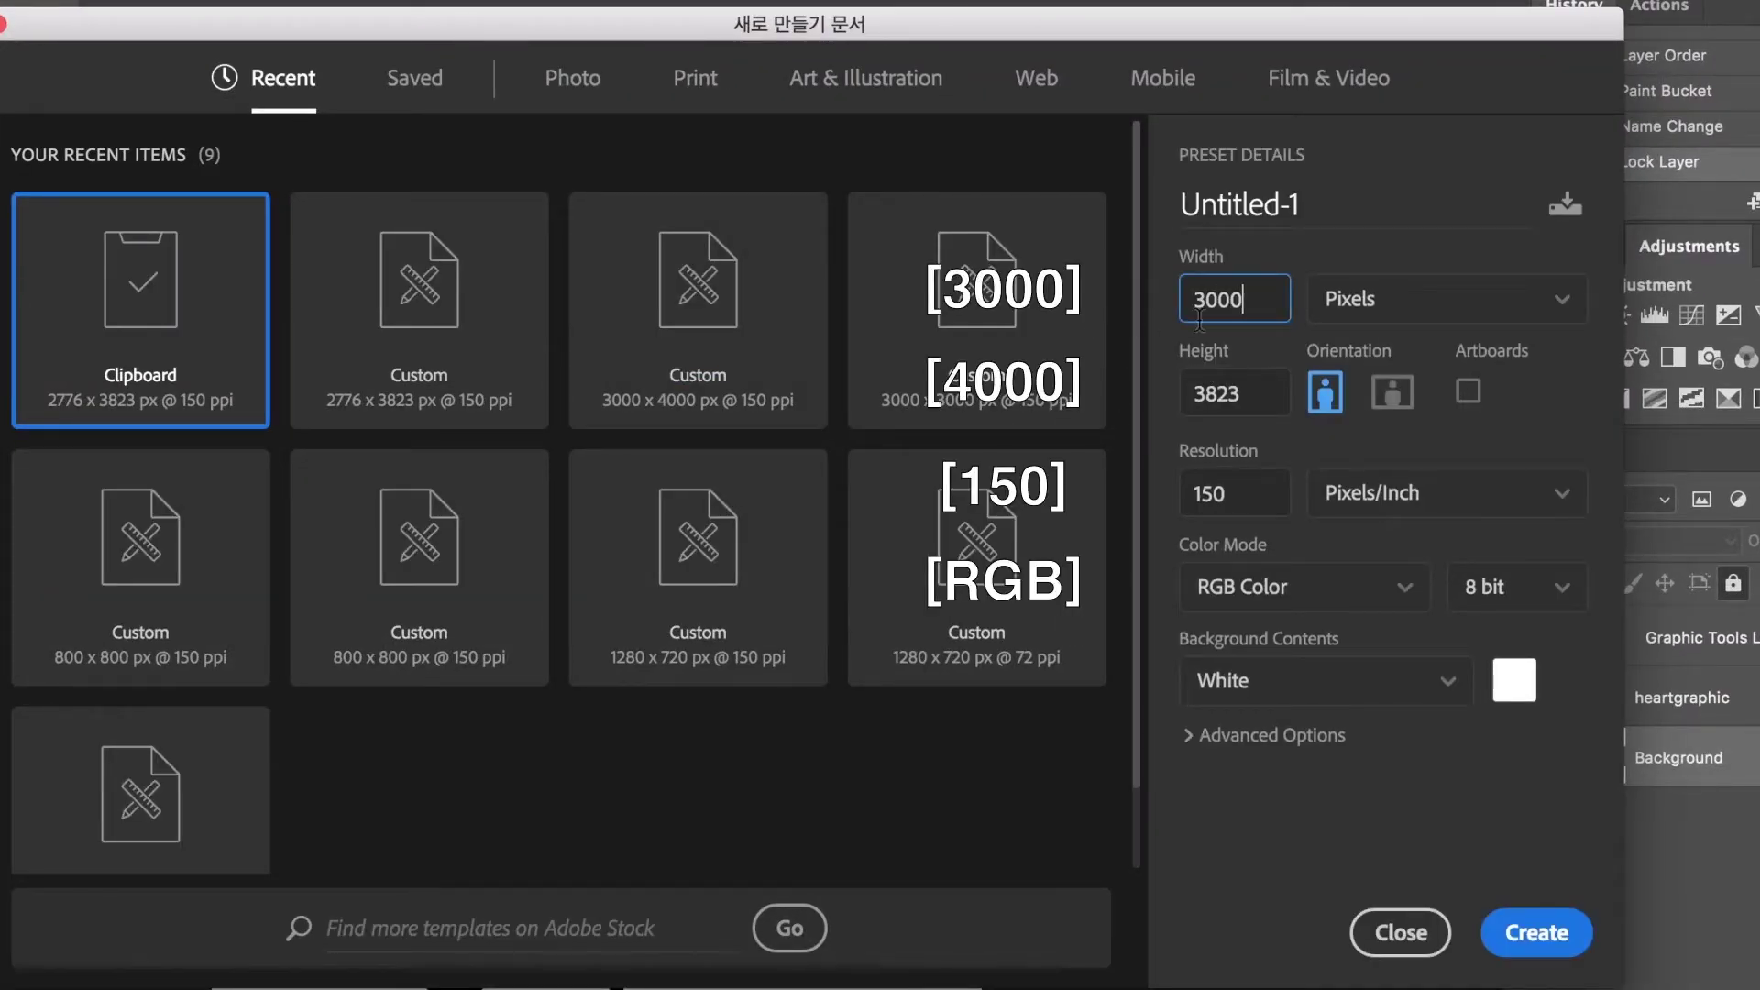
pyautogui.click(1270, 392)
pyautogui.write('40')
pyautogui.press('BackSpace')
pyautogui.press('BackSpace')
pyautogui.press('BackSpace')
pyautogui.press('BackSpace')
pyautogui.press('BackSpace')
pyautogui.write('4000')
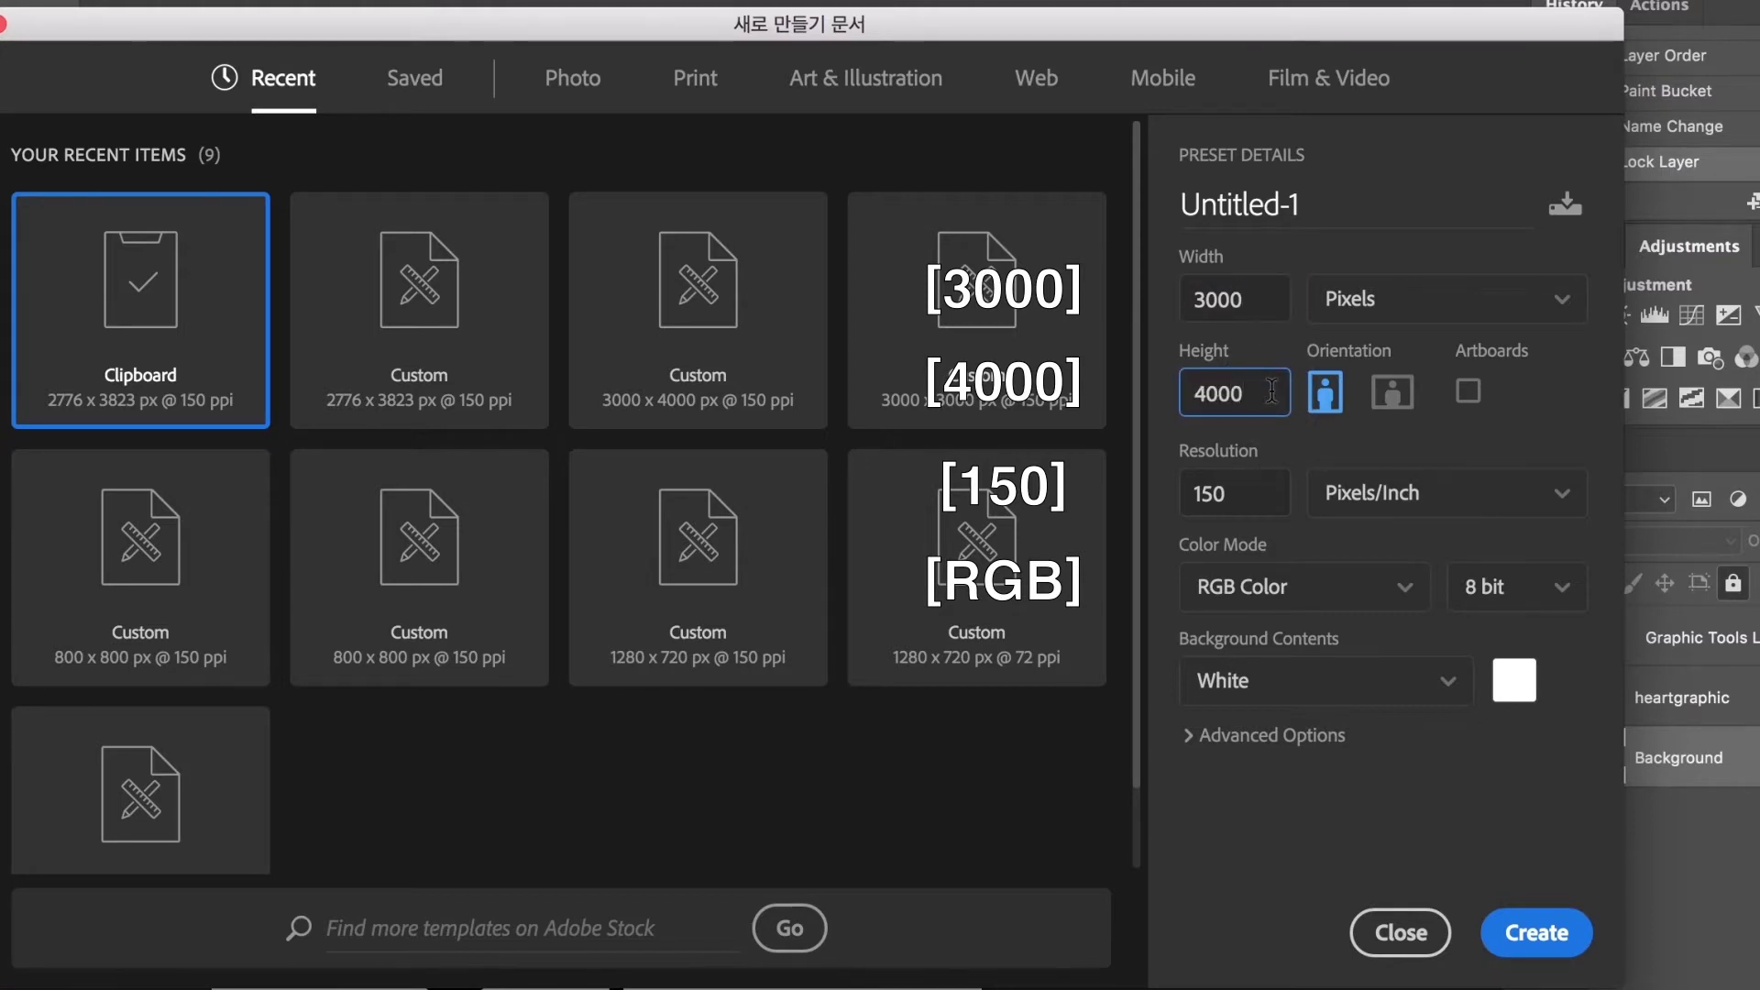
pyautogui.click(1265, 486)
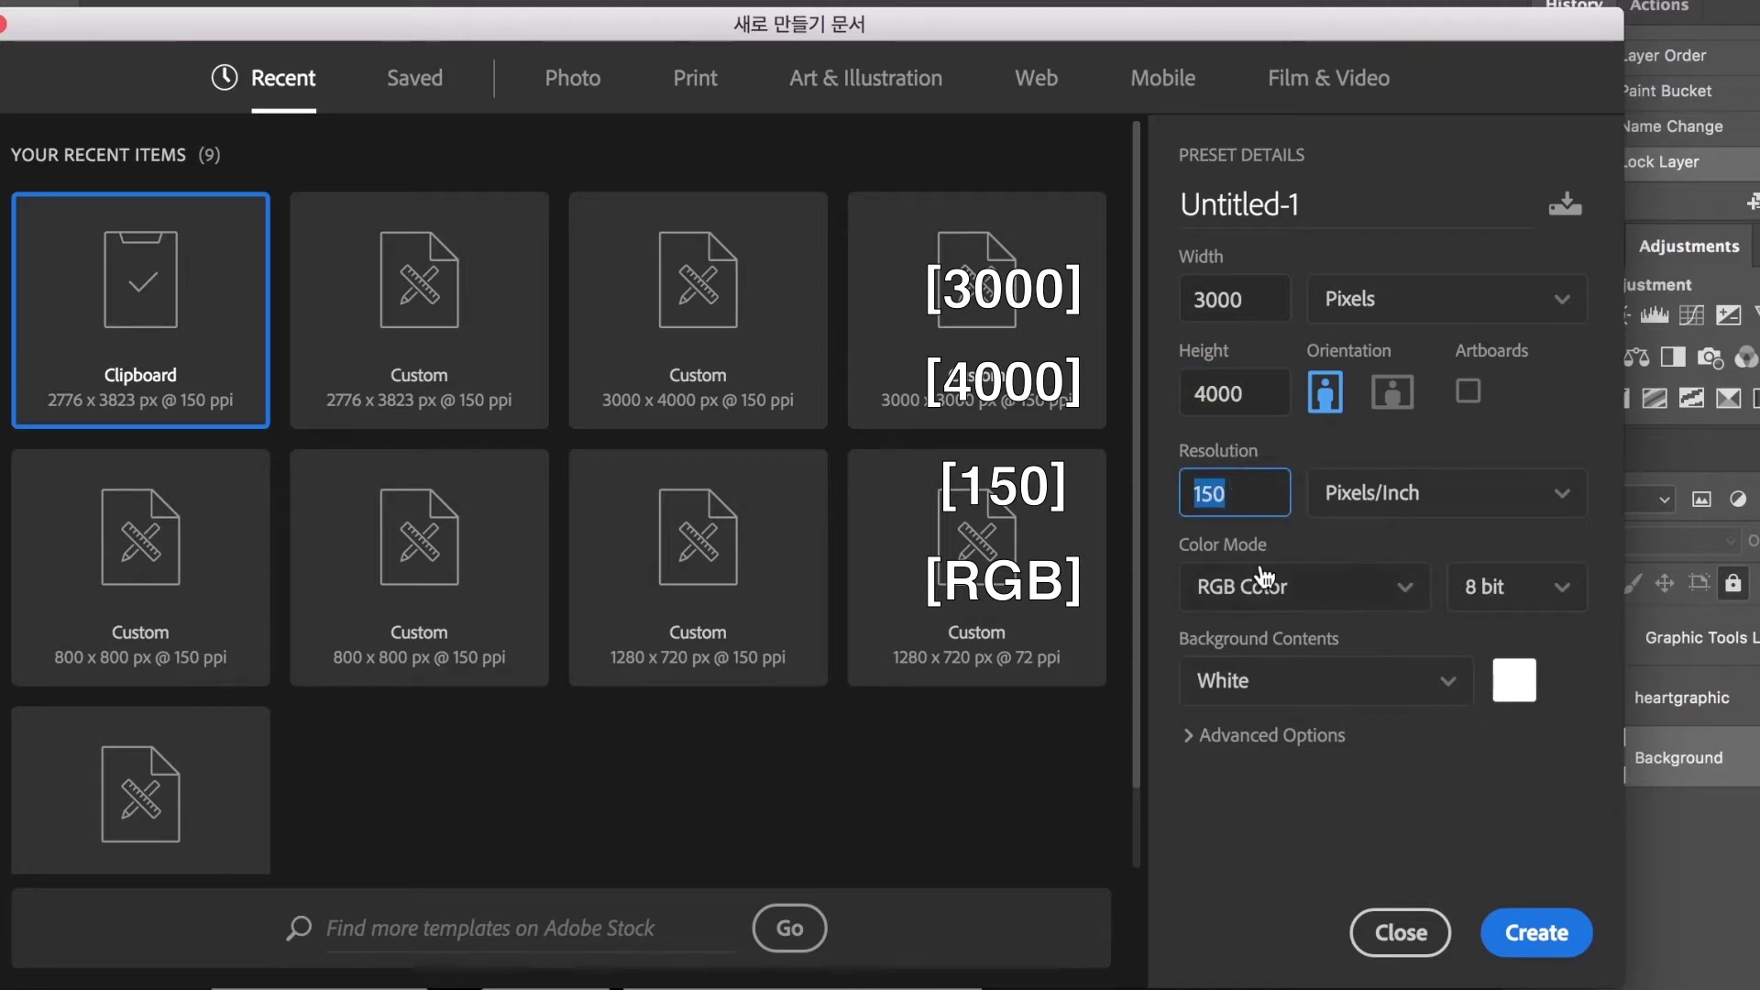
pyautogui.click(1487, 845)
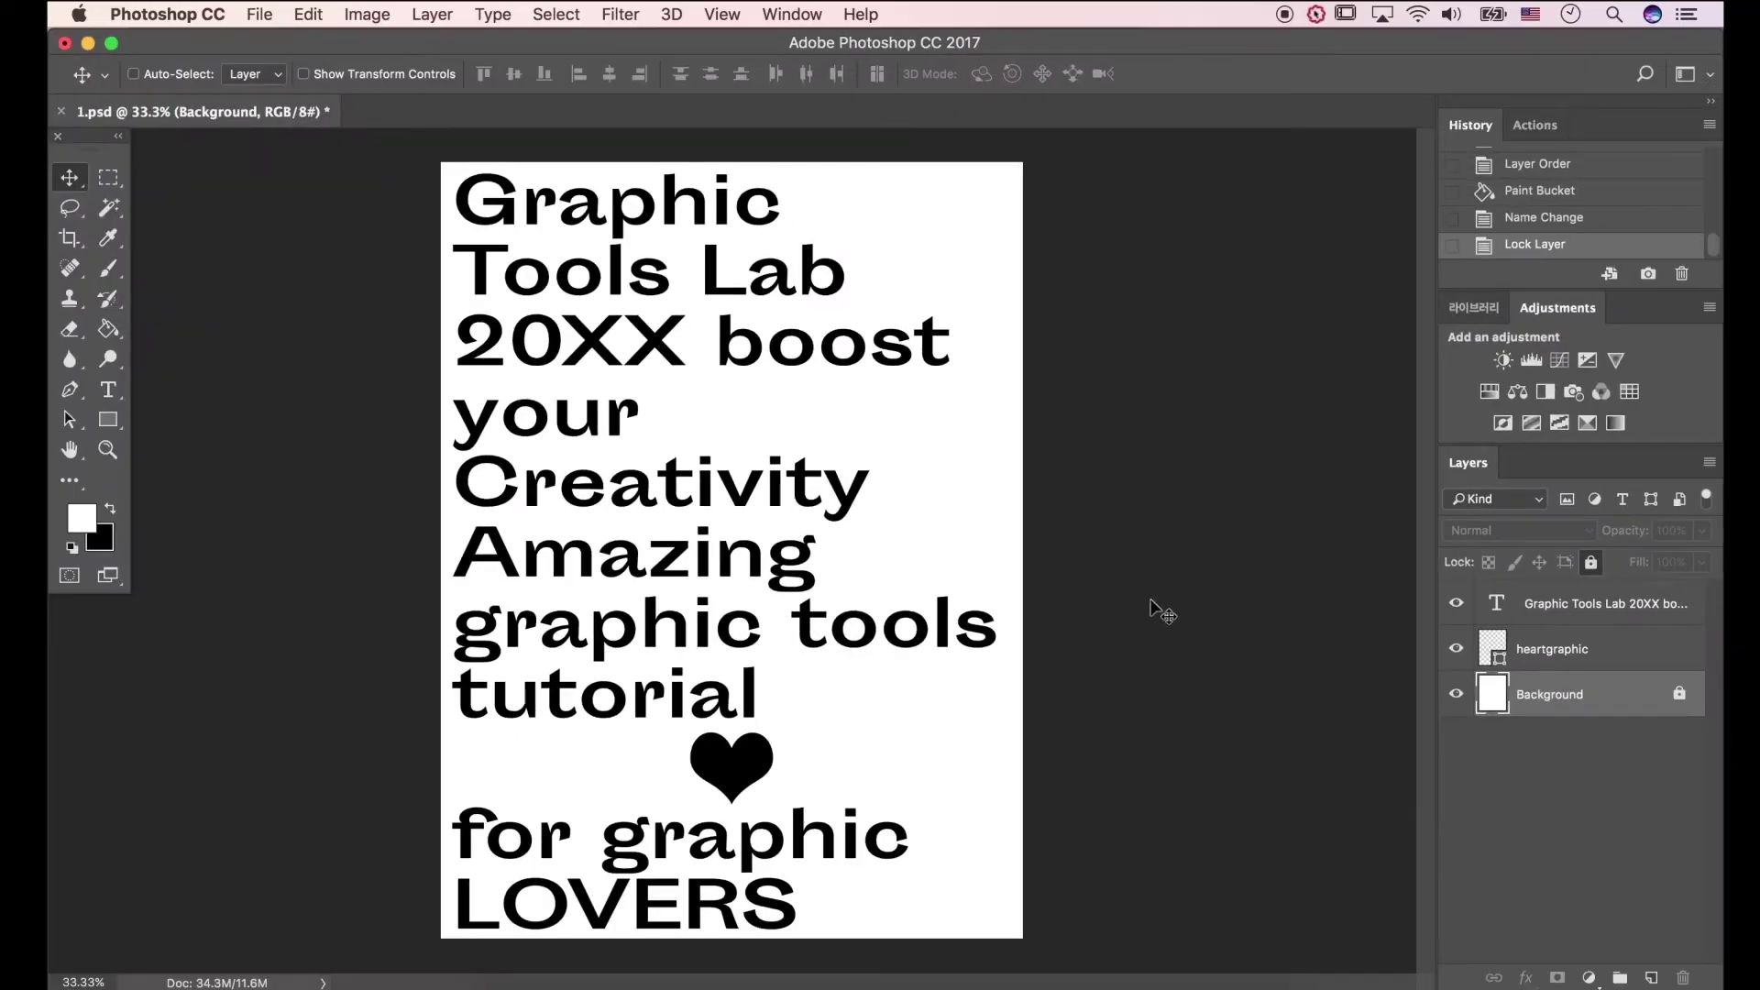
# - Recolour the Graphic Tools Lab text layer from black 000000 to orange-red fa4c00
pyautogui.click(1570, 613)
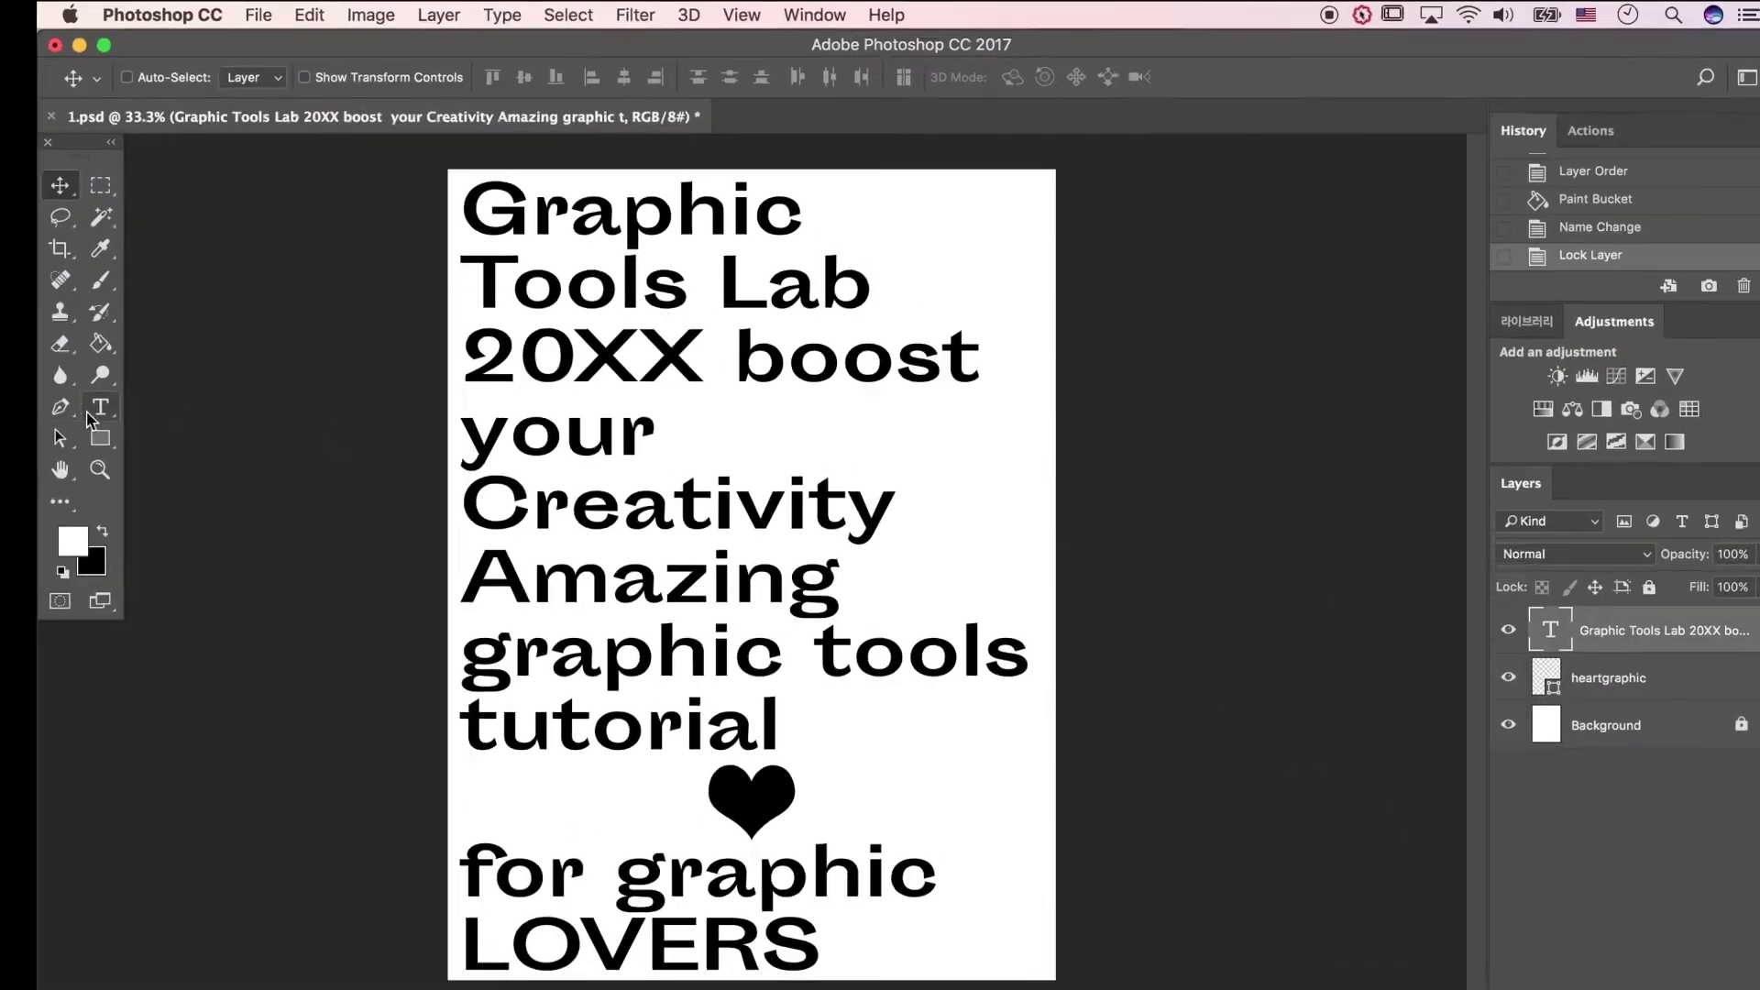
pyautogui.click(108, 389)
pyautogui.click(866, 74)
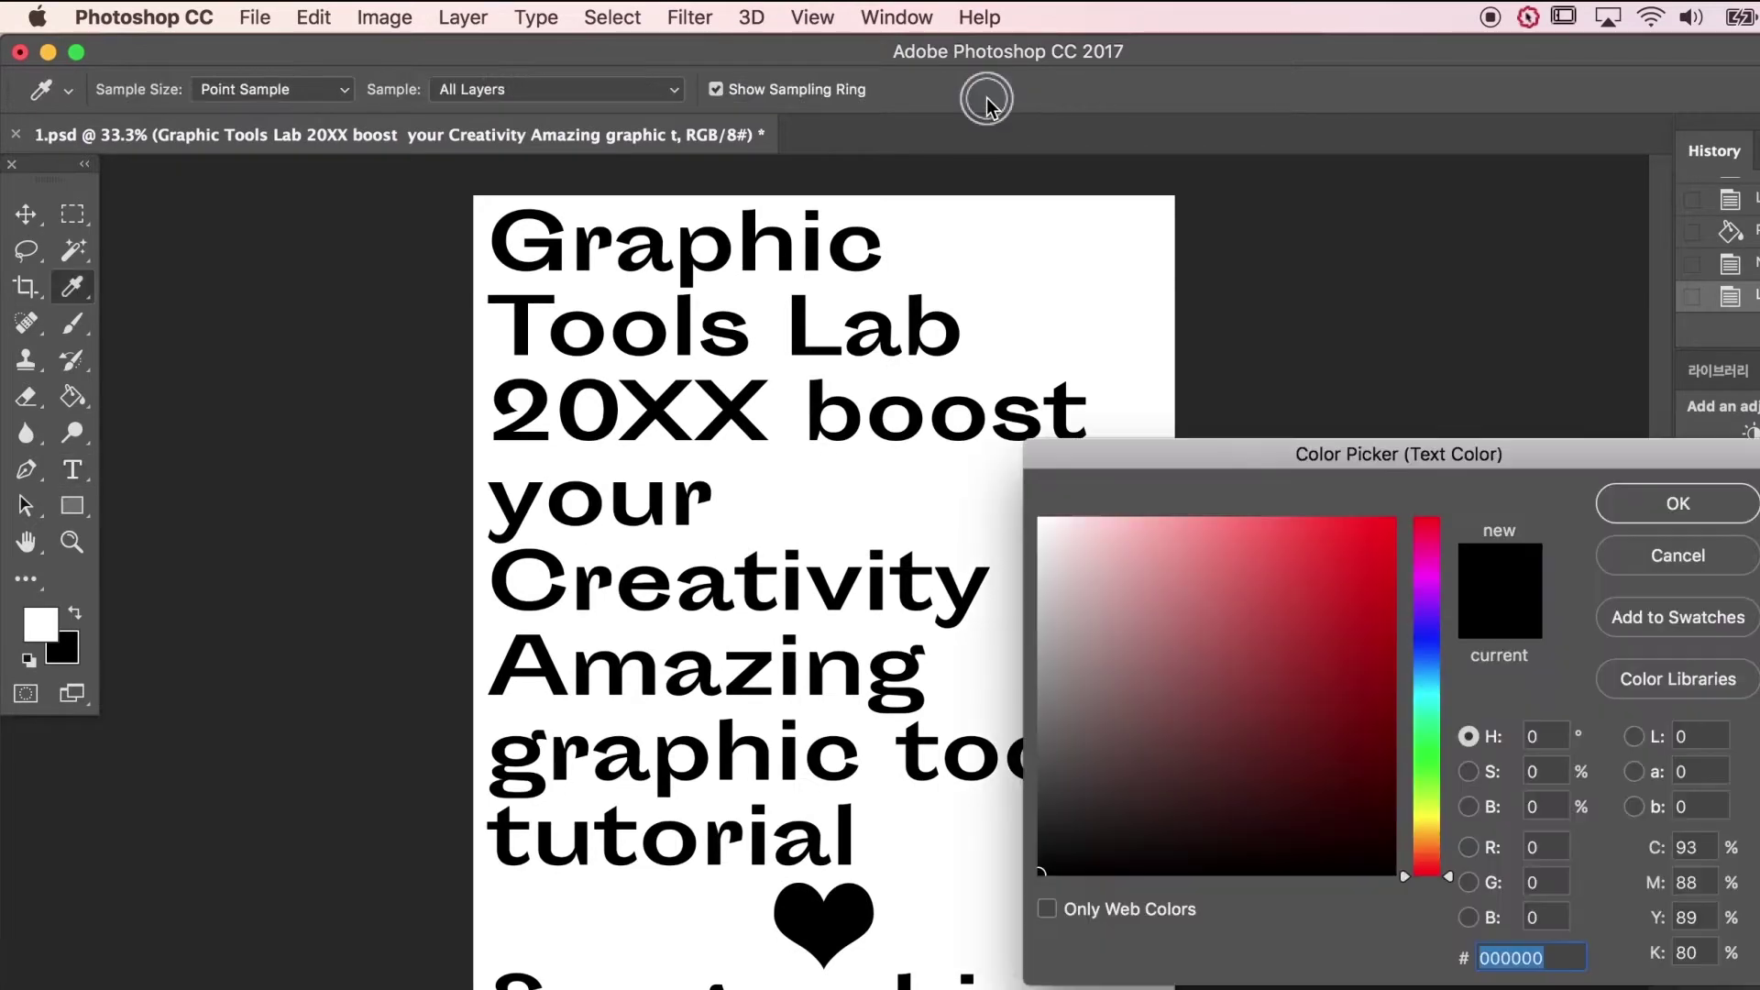
pyautogui.click(1561, 953)
pyautogui.doubleClick(1561, 953)
pyautogui.write('fa')
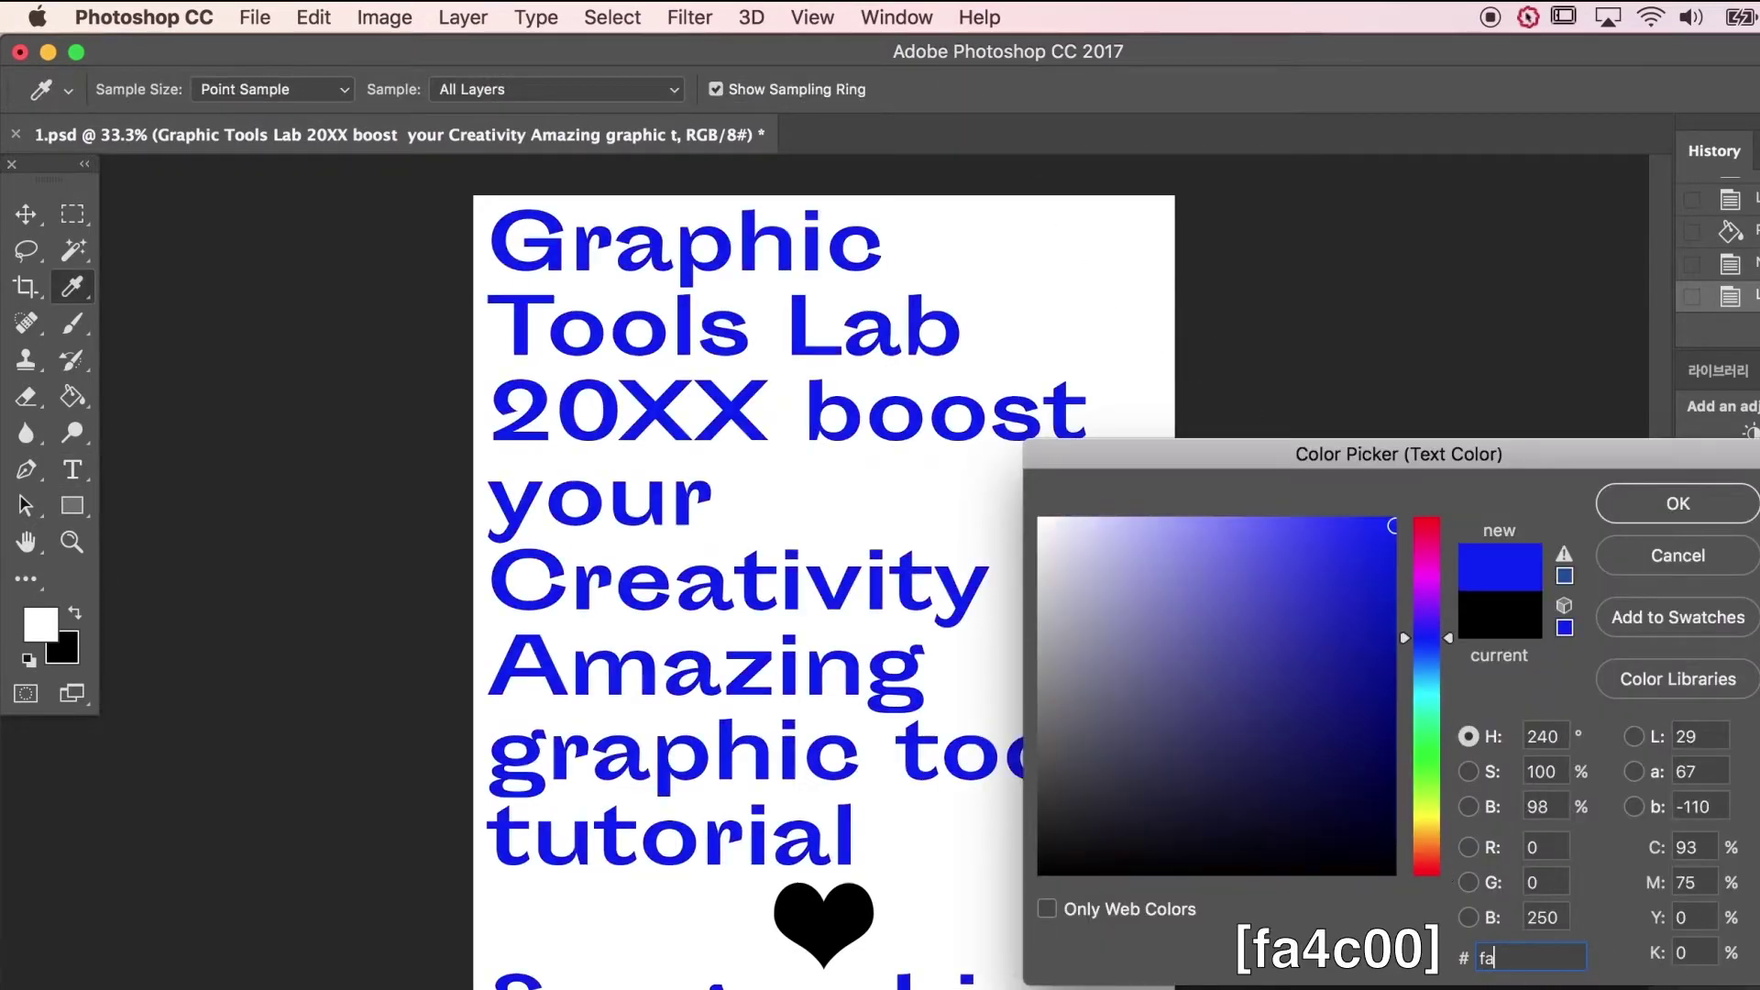
pyautogui.write('4c00')
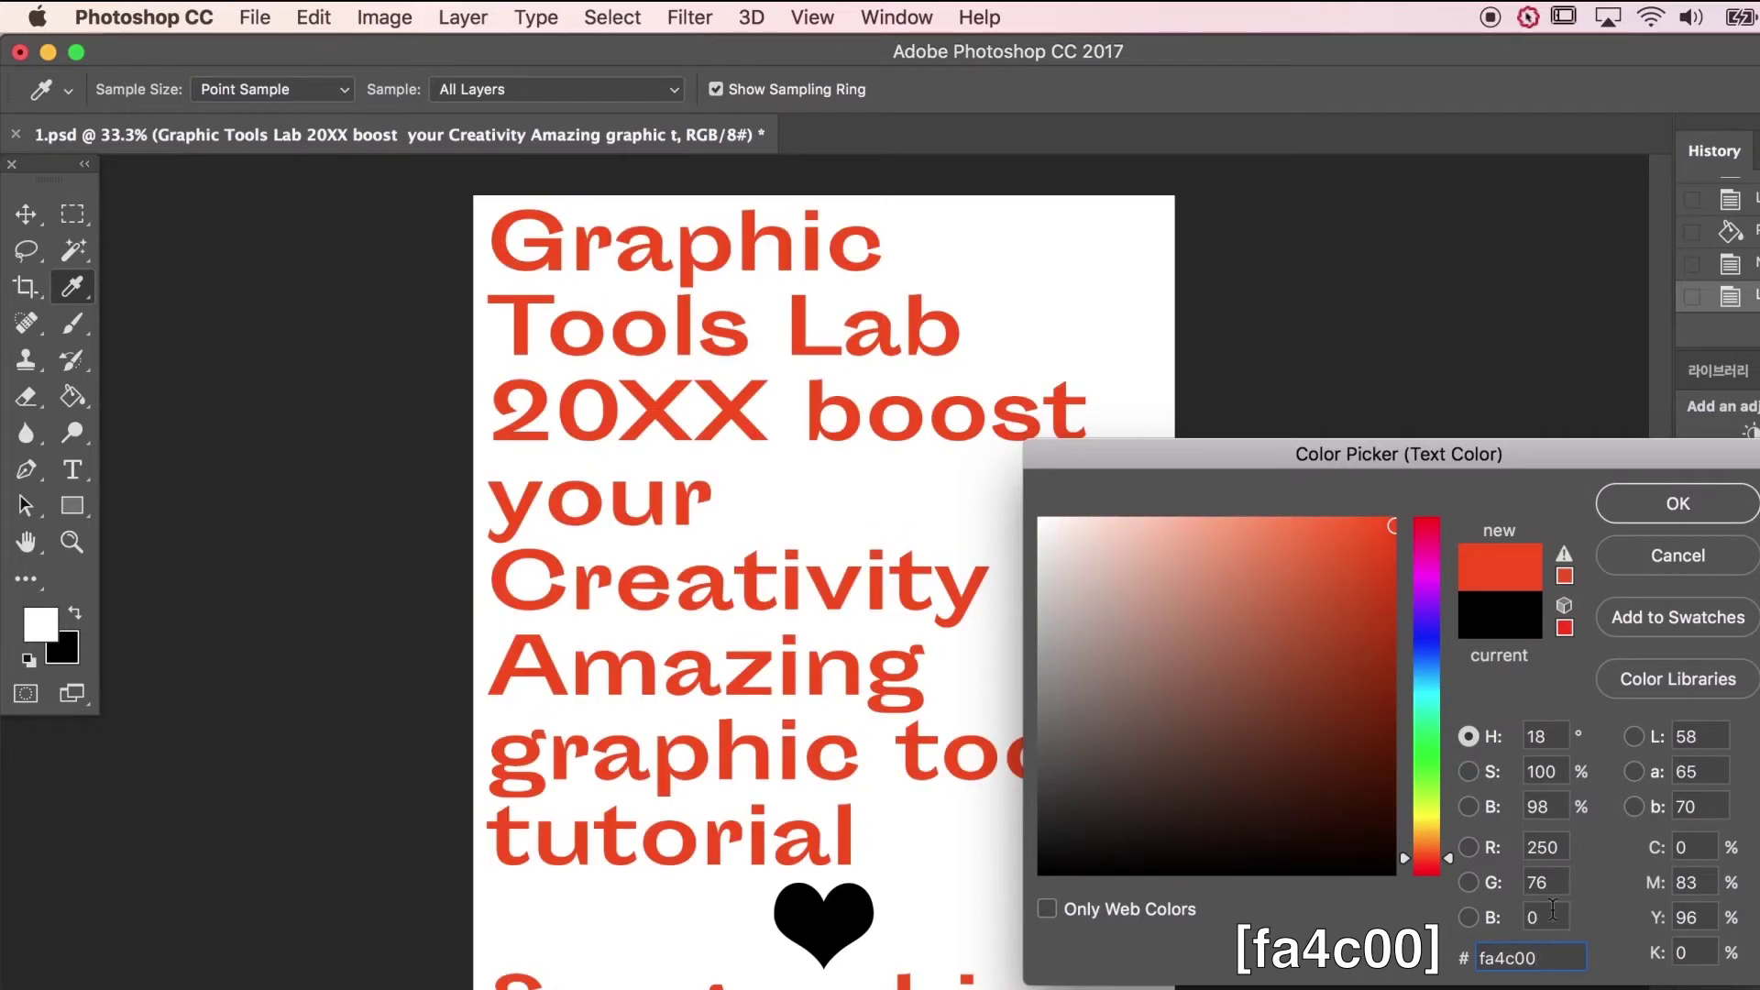
pyautogui.click(1677, 506)
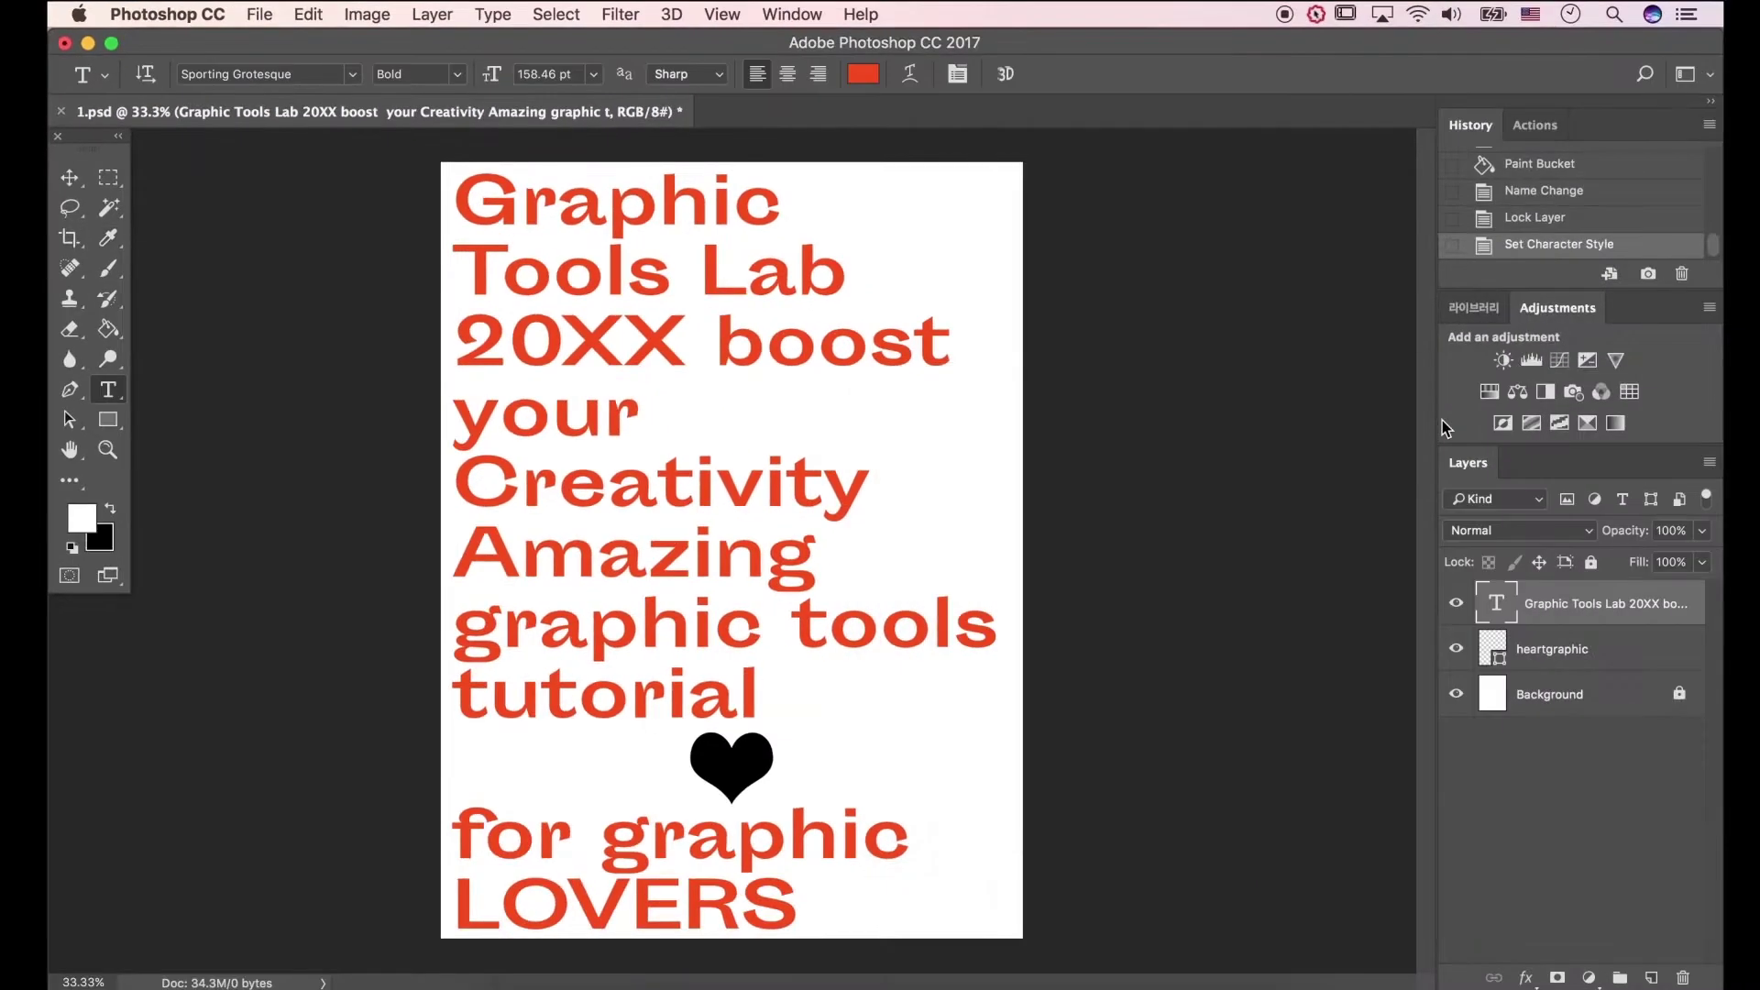
# - Set the heartgraphic layer's Custom Shape fill colour to orange-red fa4c00
pyautogui.click(1533, 653)
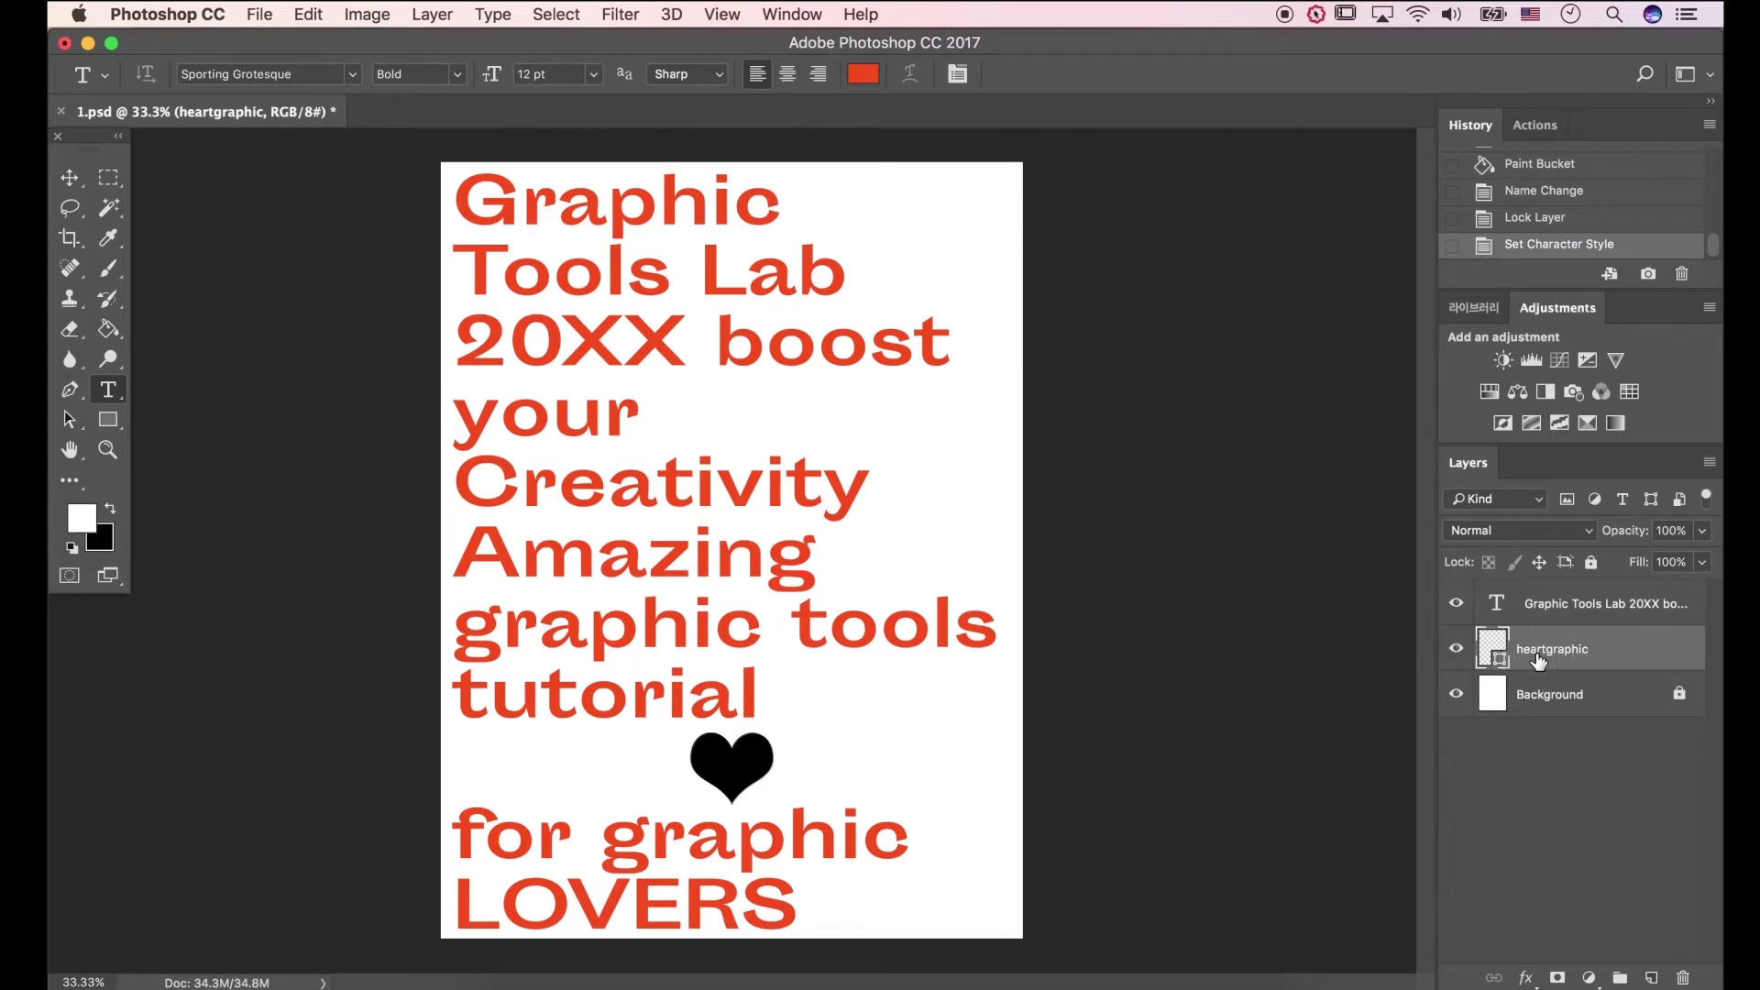
pyautogui.click(108, 420)
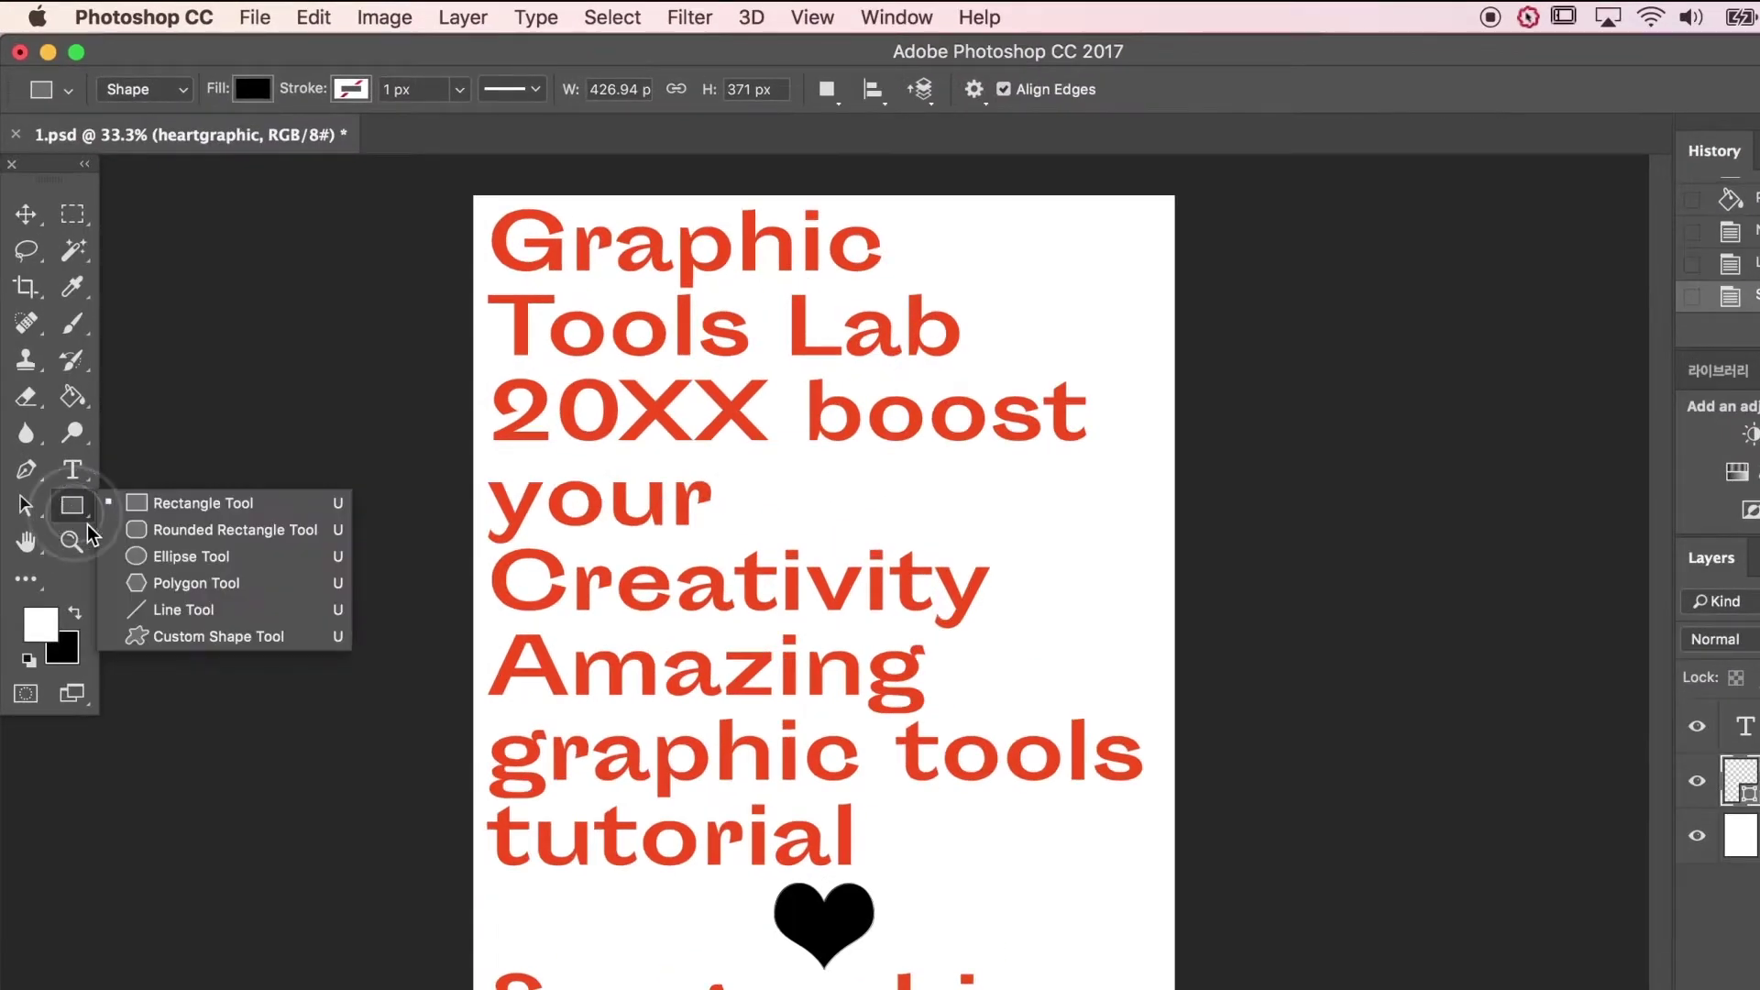
pyautogui.click(219, 636)
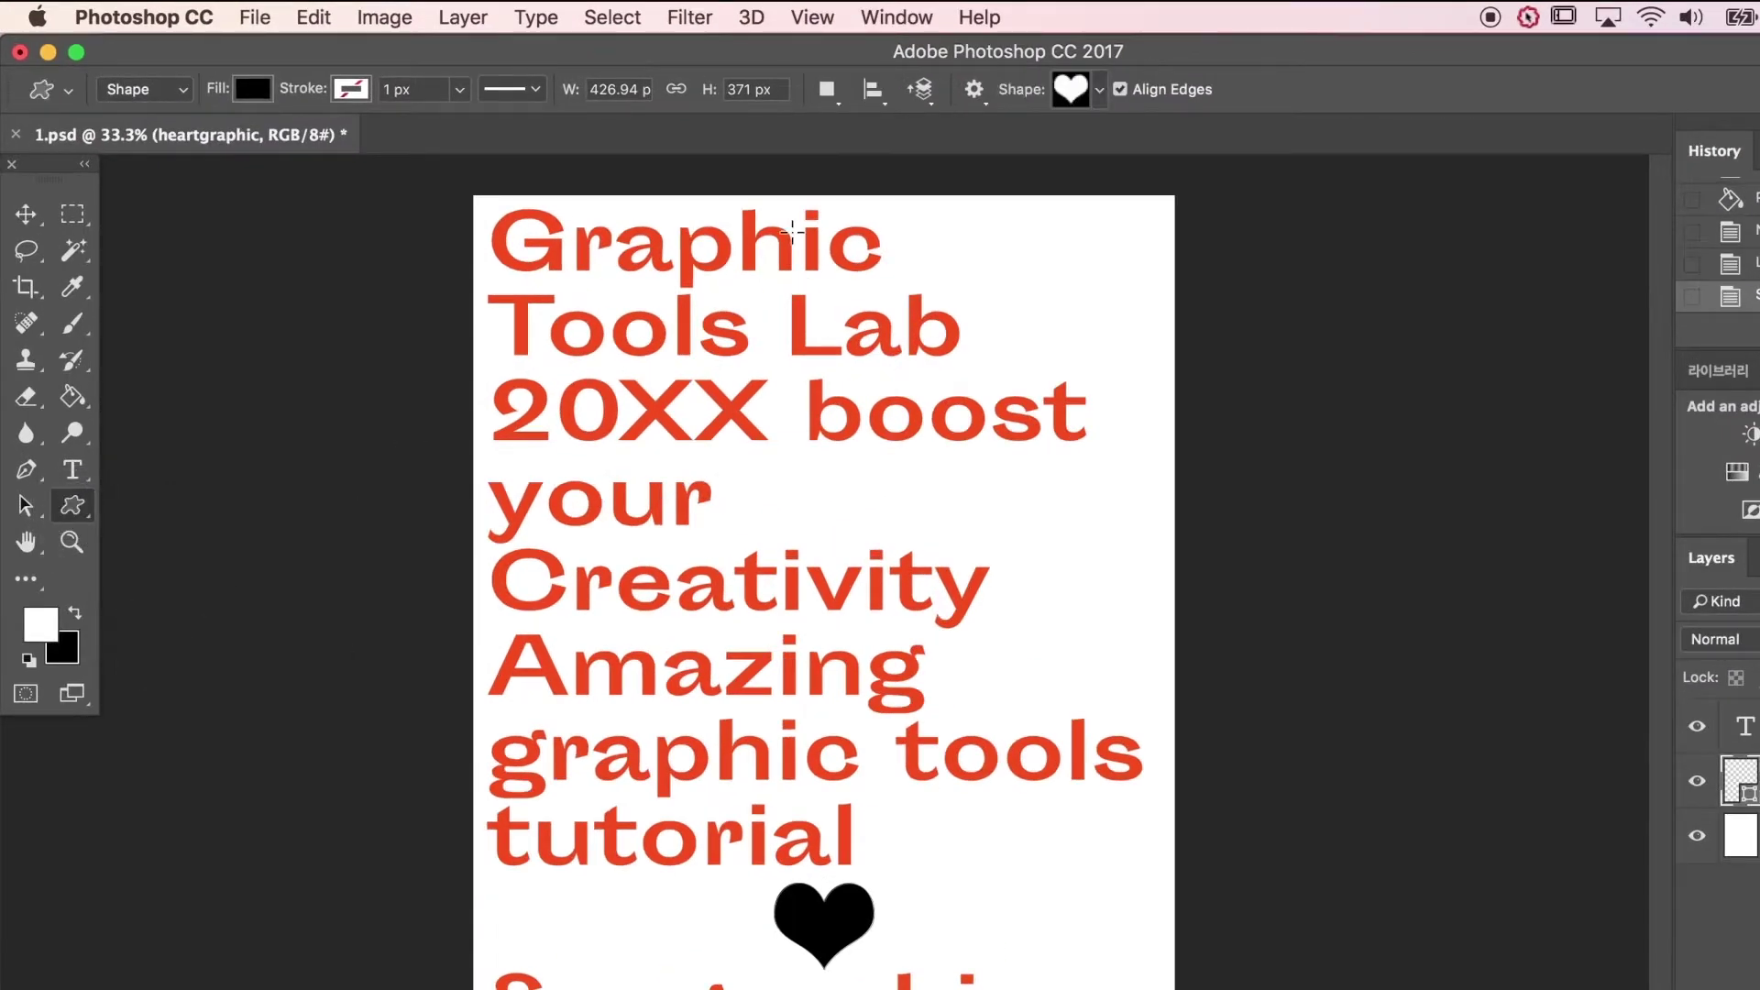
pyautogui.click(1071, 89)
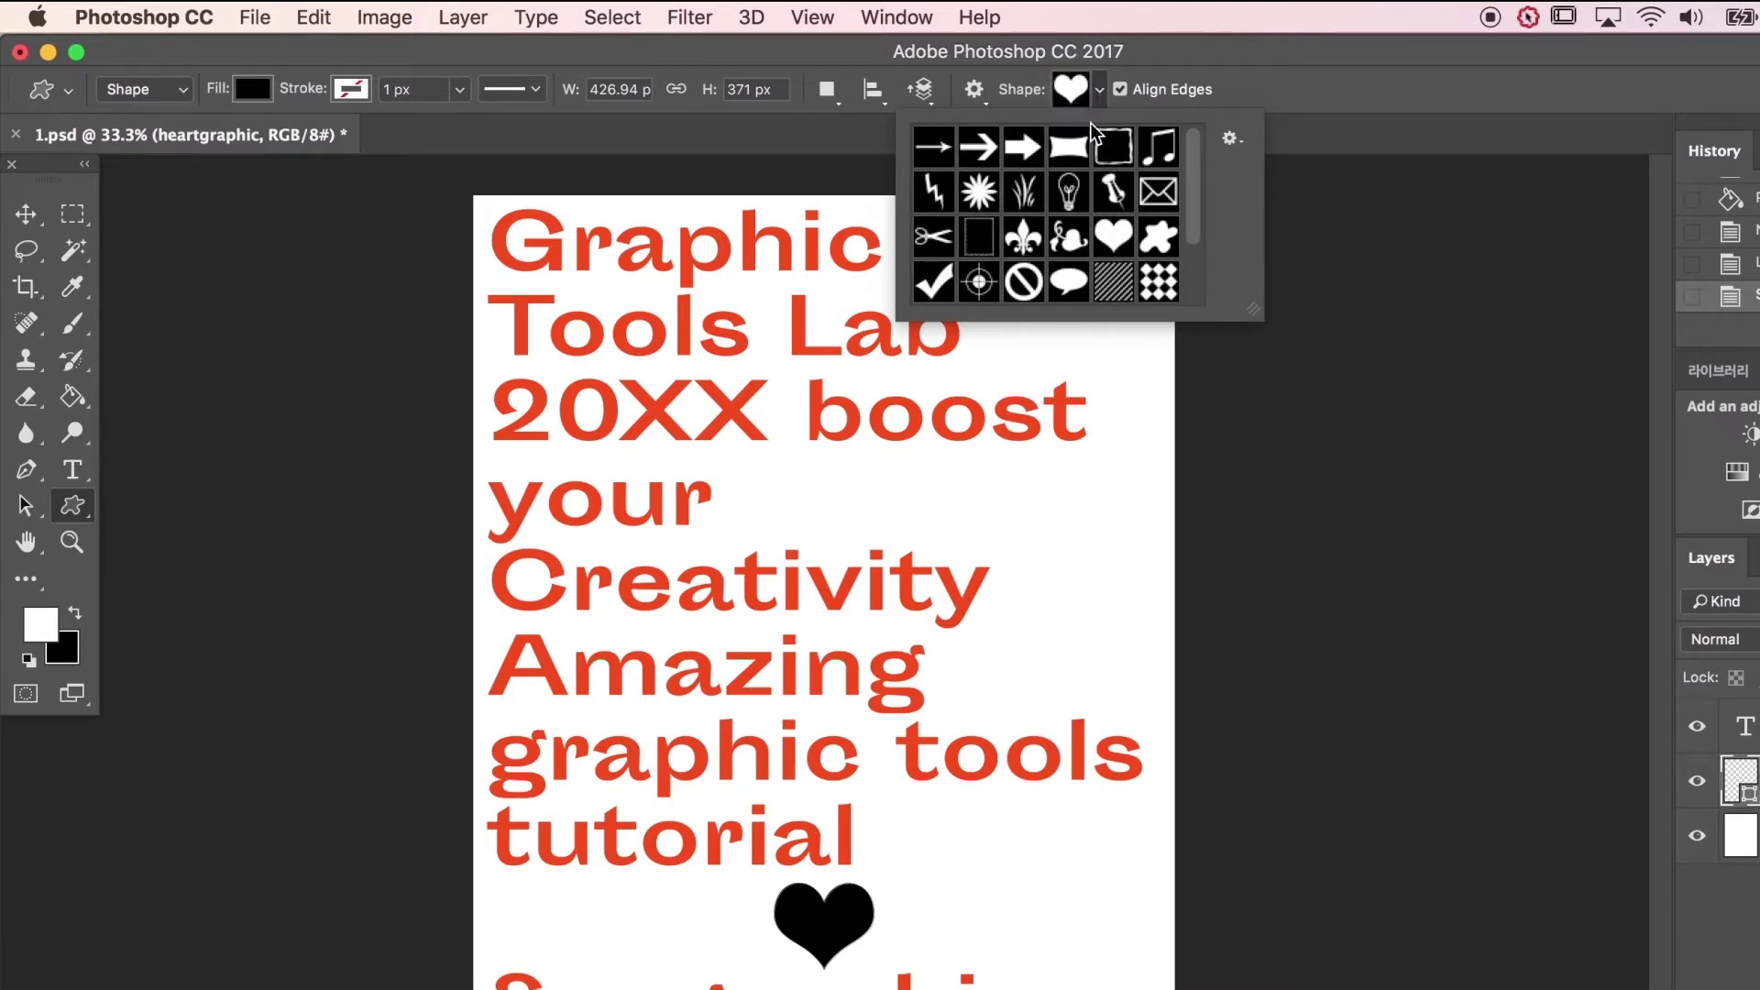
pyautogui.click(1071, 89)
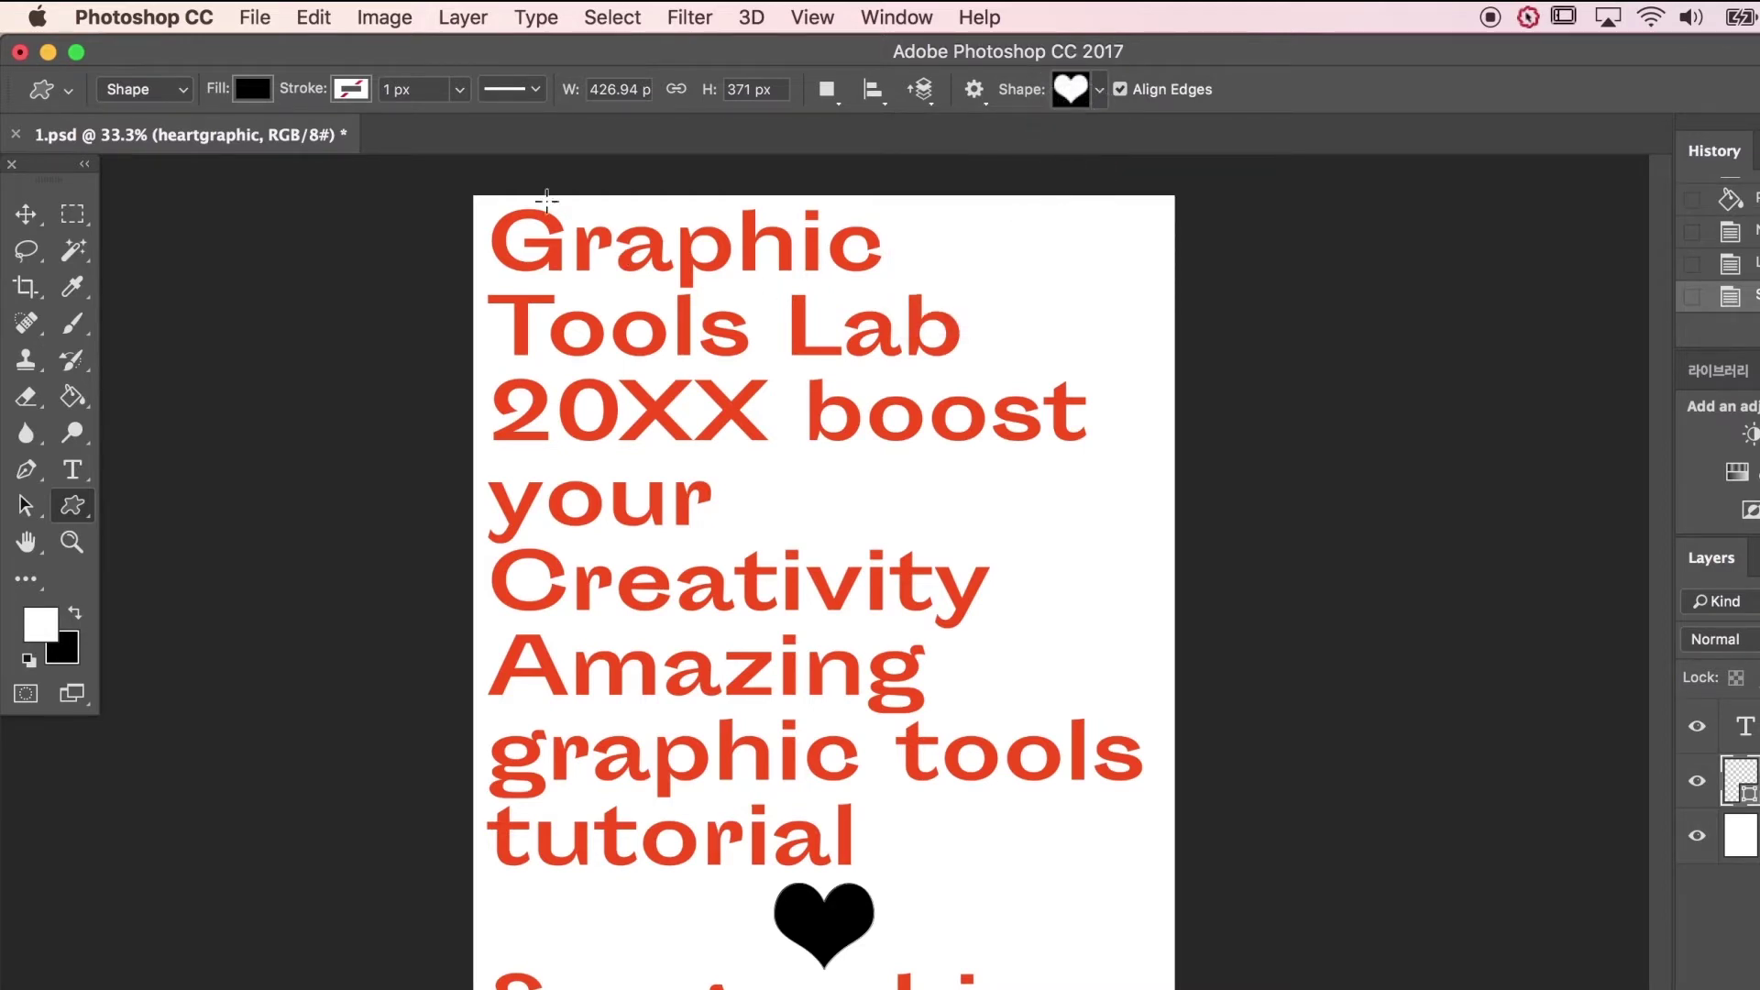
pyautogui.click(269, 93)
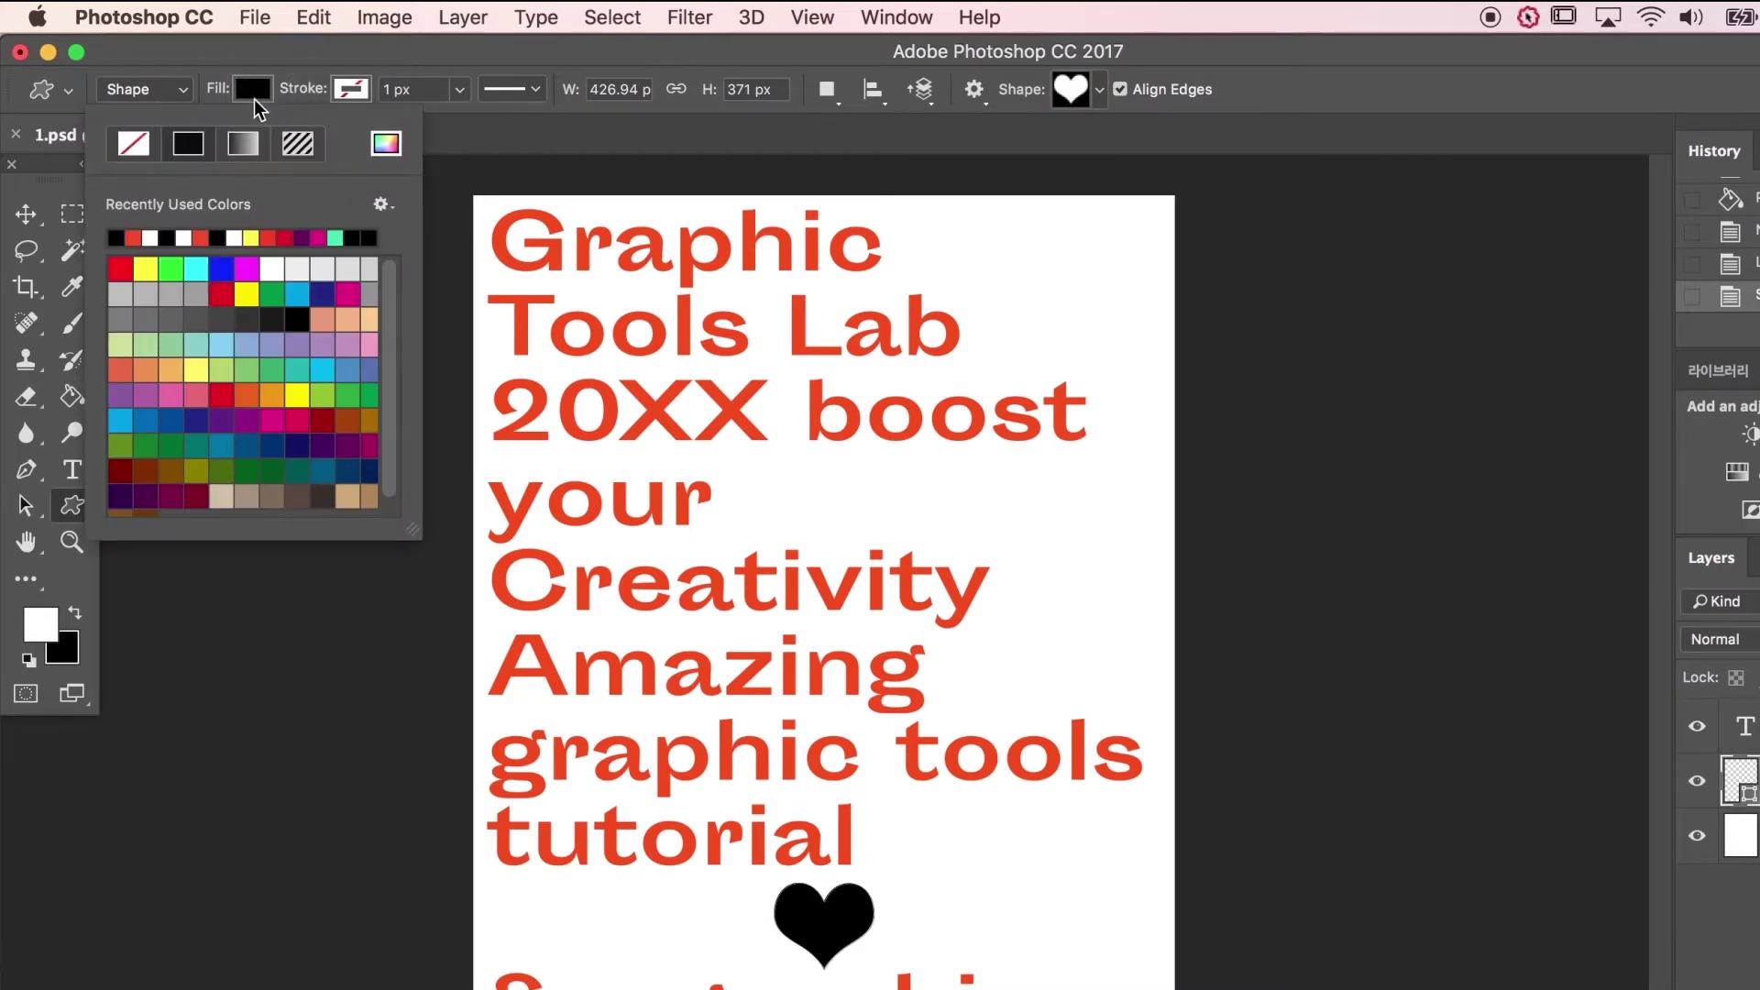
pyautogui.click(386, 143)
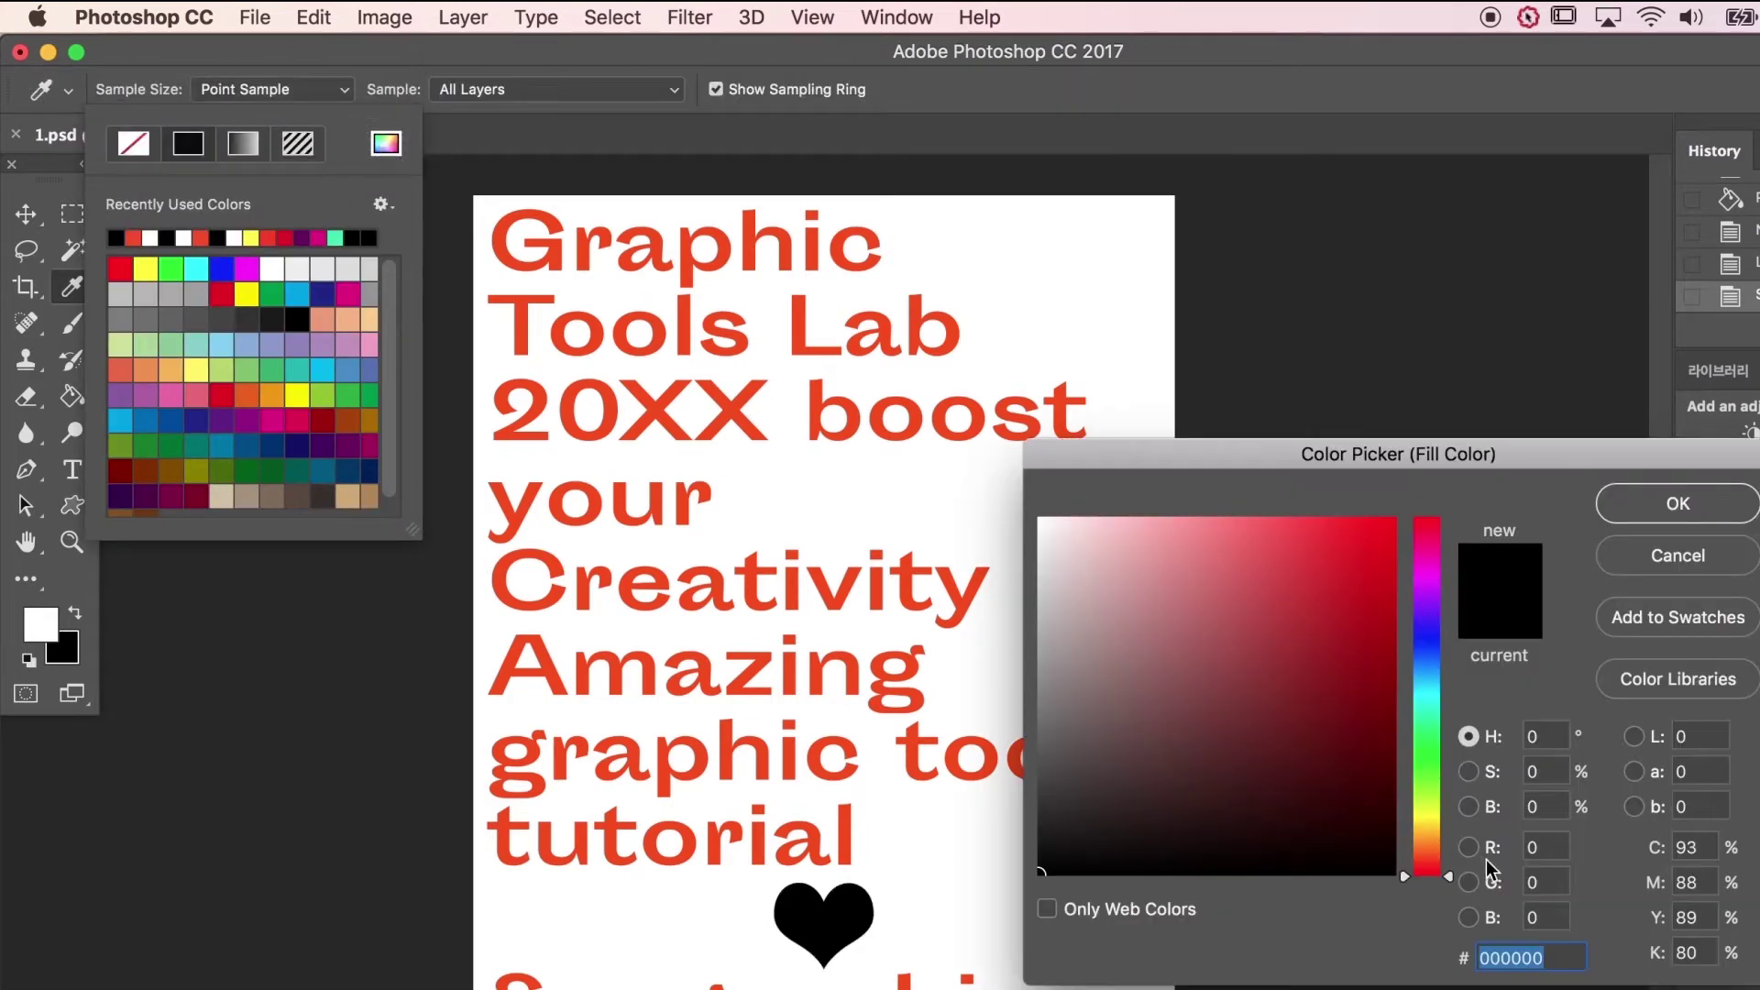
pyautogui.write('fa4c00')
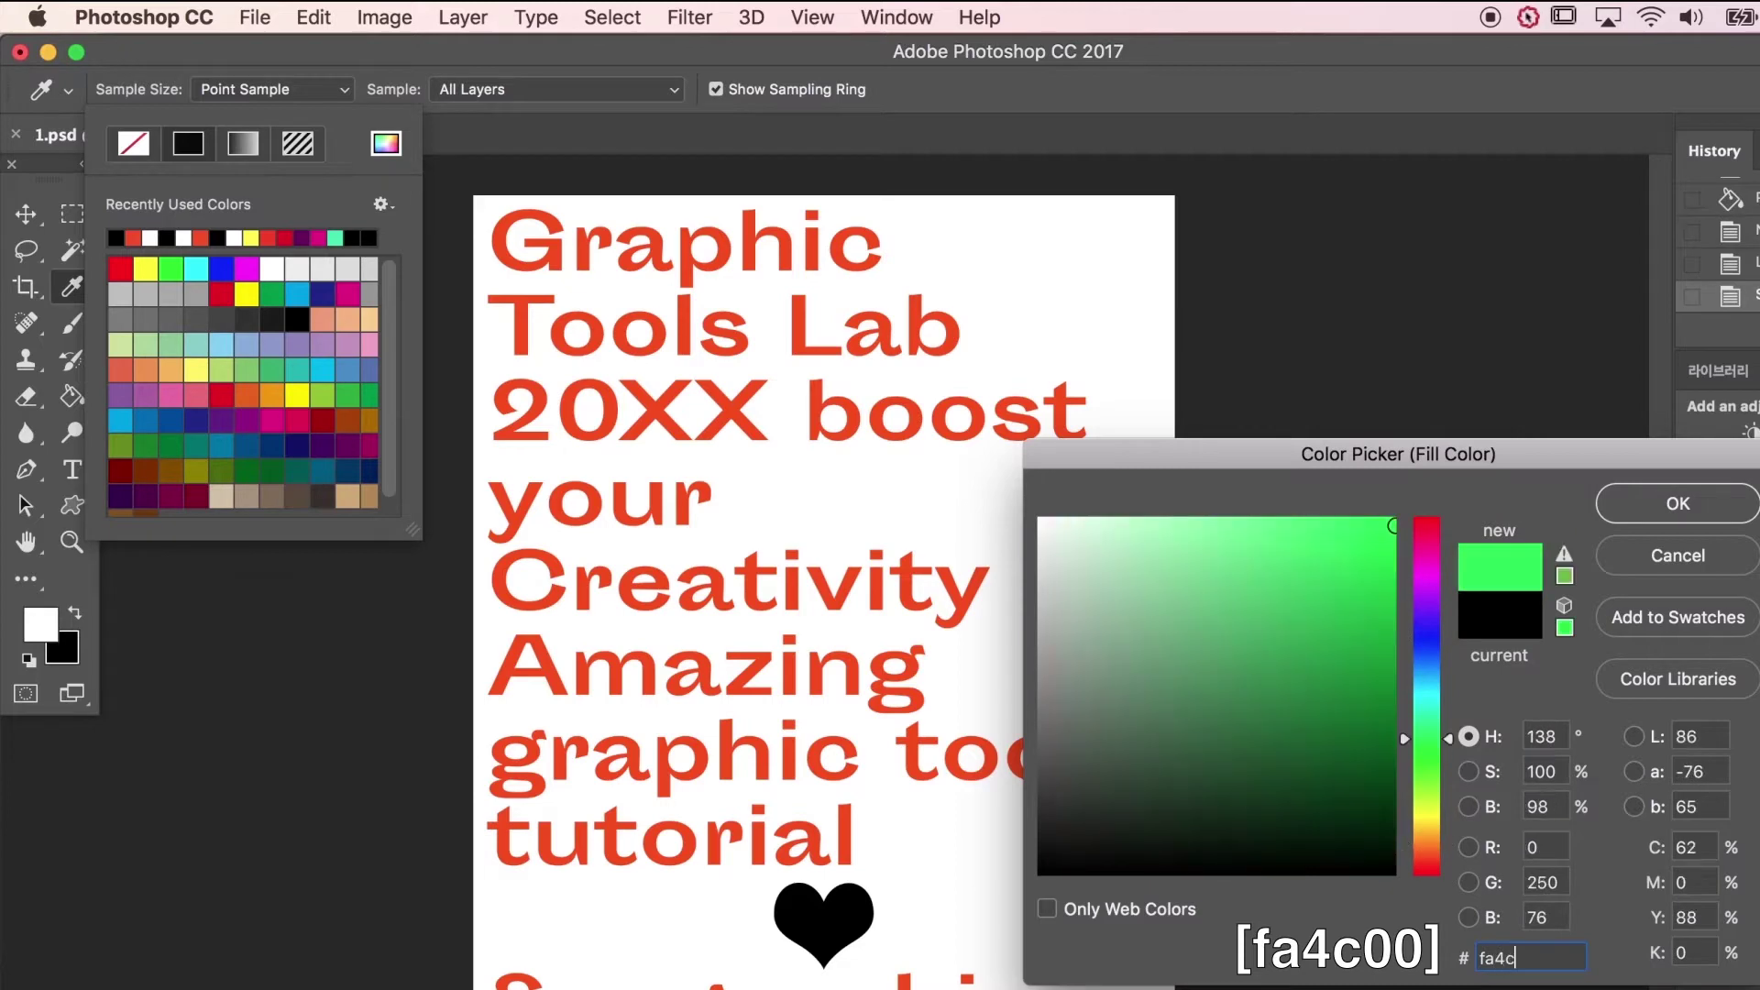
pyautogui.click(1646, 503)
pyautogui.click(408, 231)
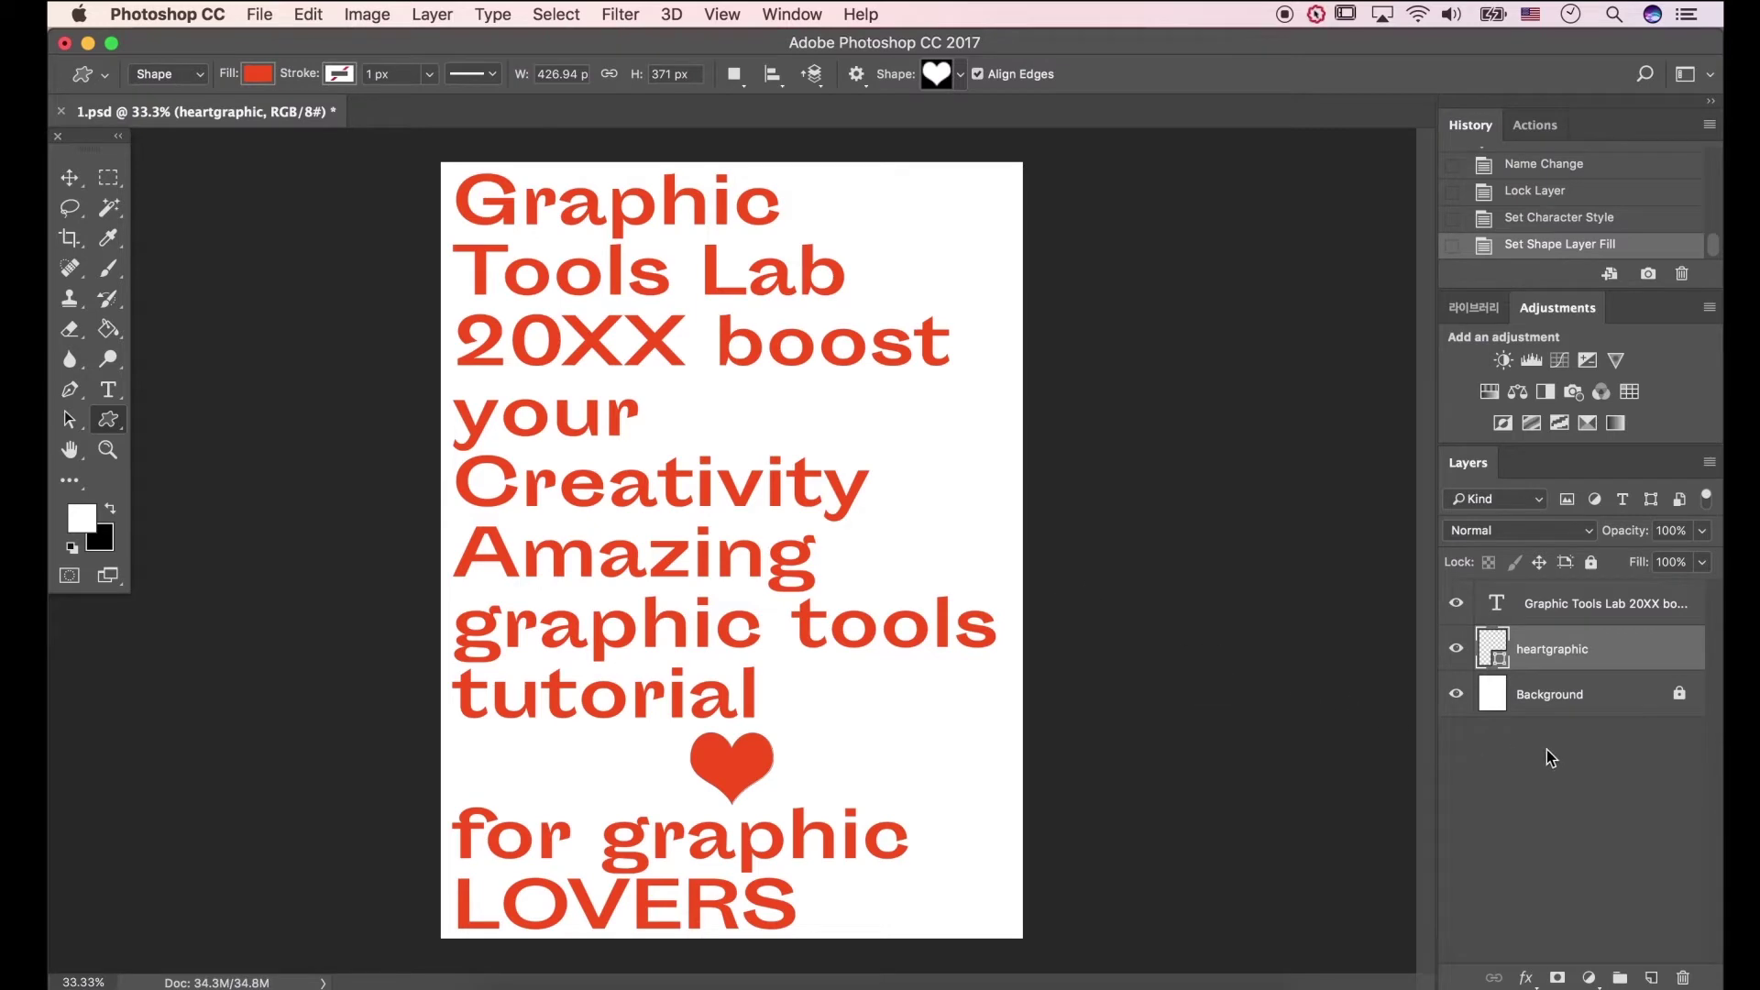
pyautogui.click(1574, 704)
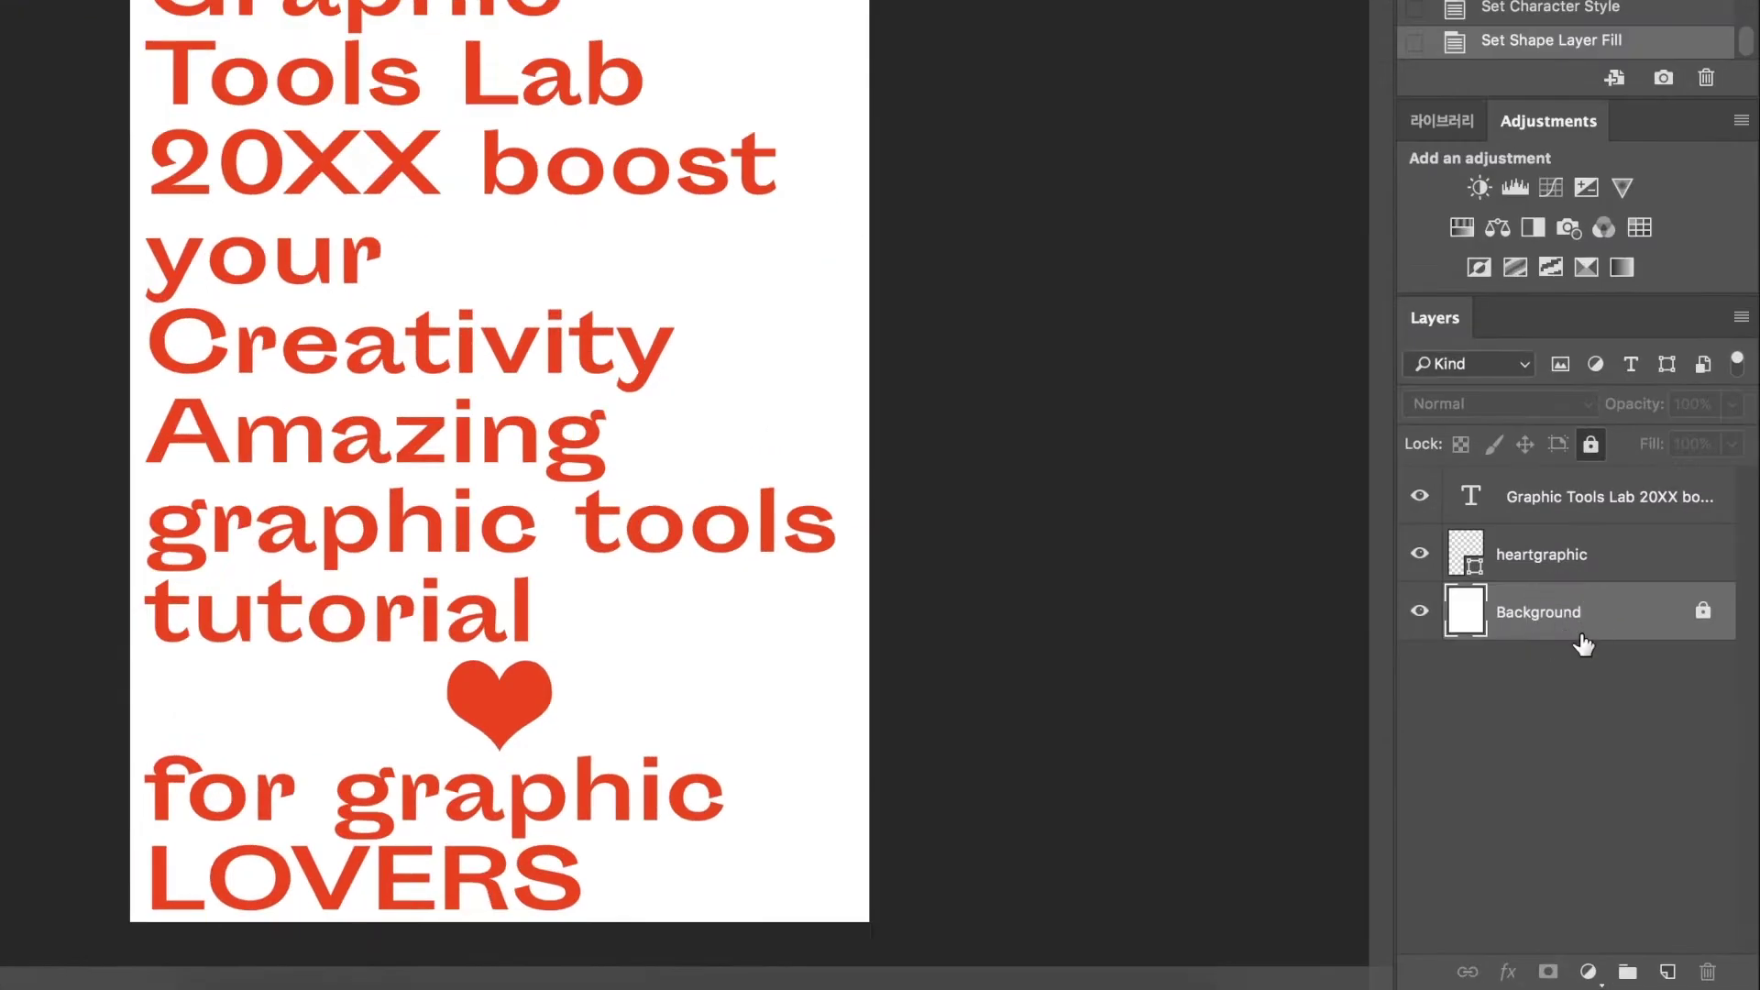
# - Unlock the Background layer and add a Linear Gradient Overlay effect to it
pyautogui.click(1704, 615)
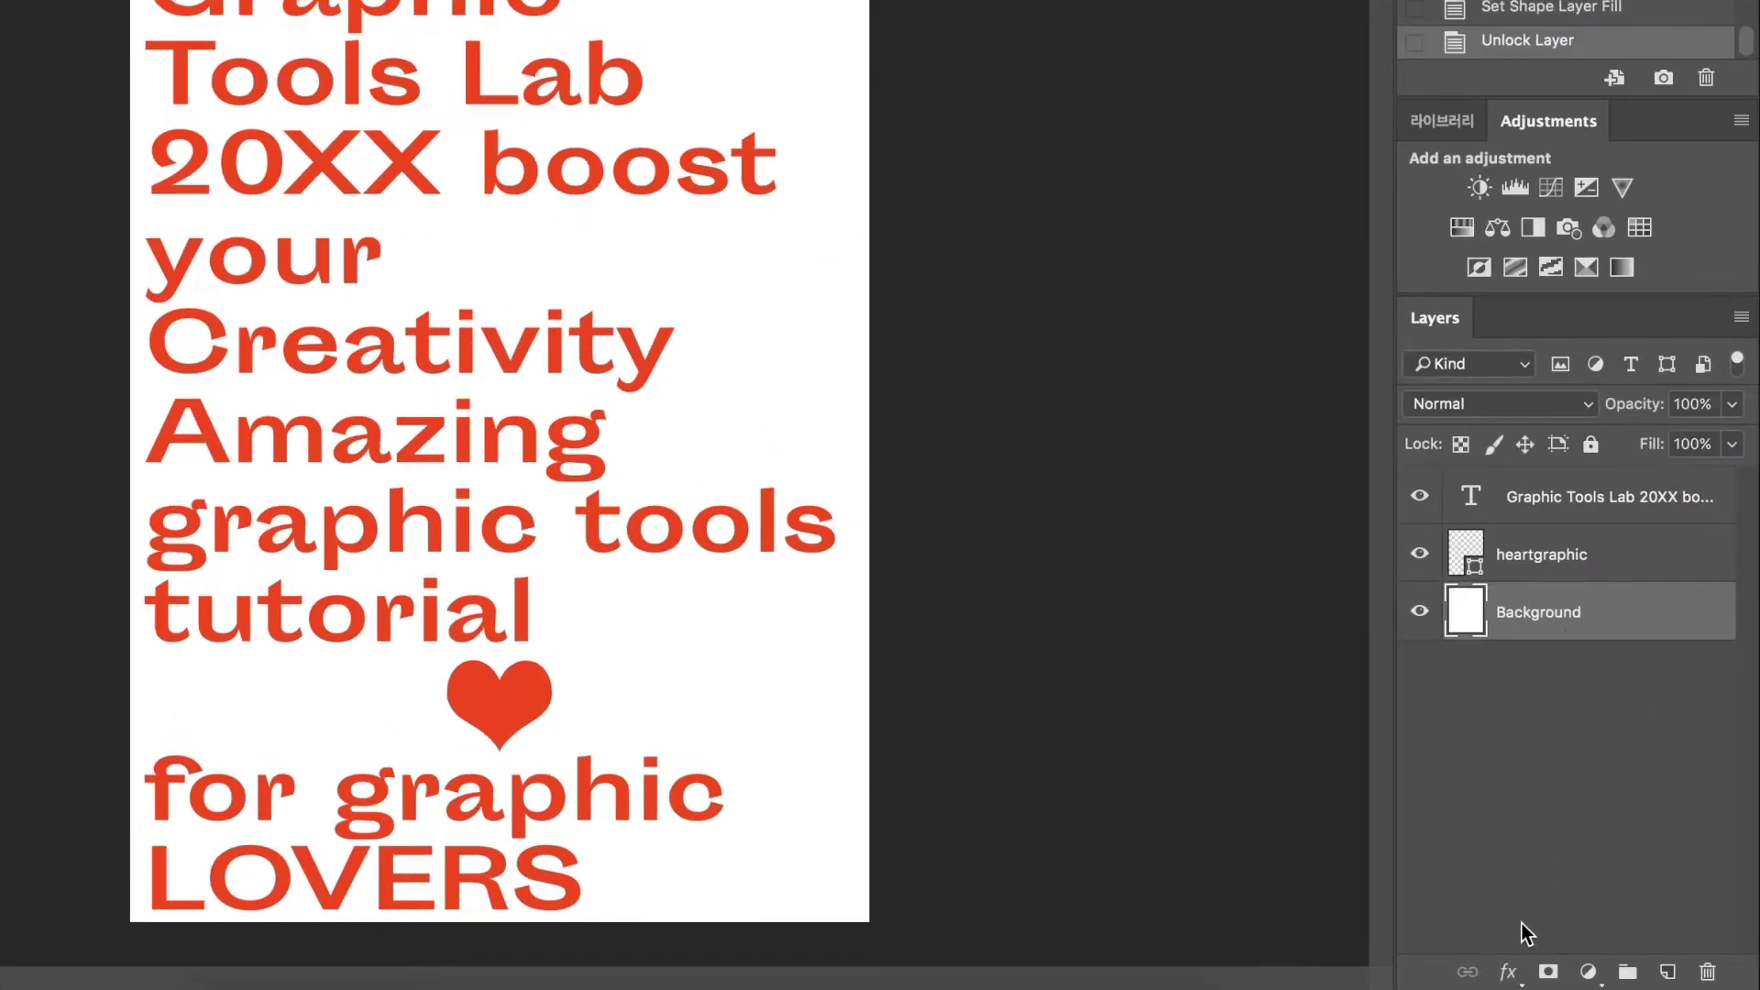
pyautogui.click(1508, 972)
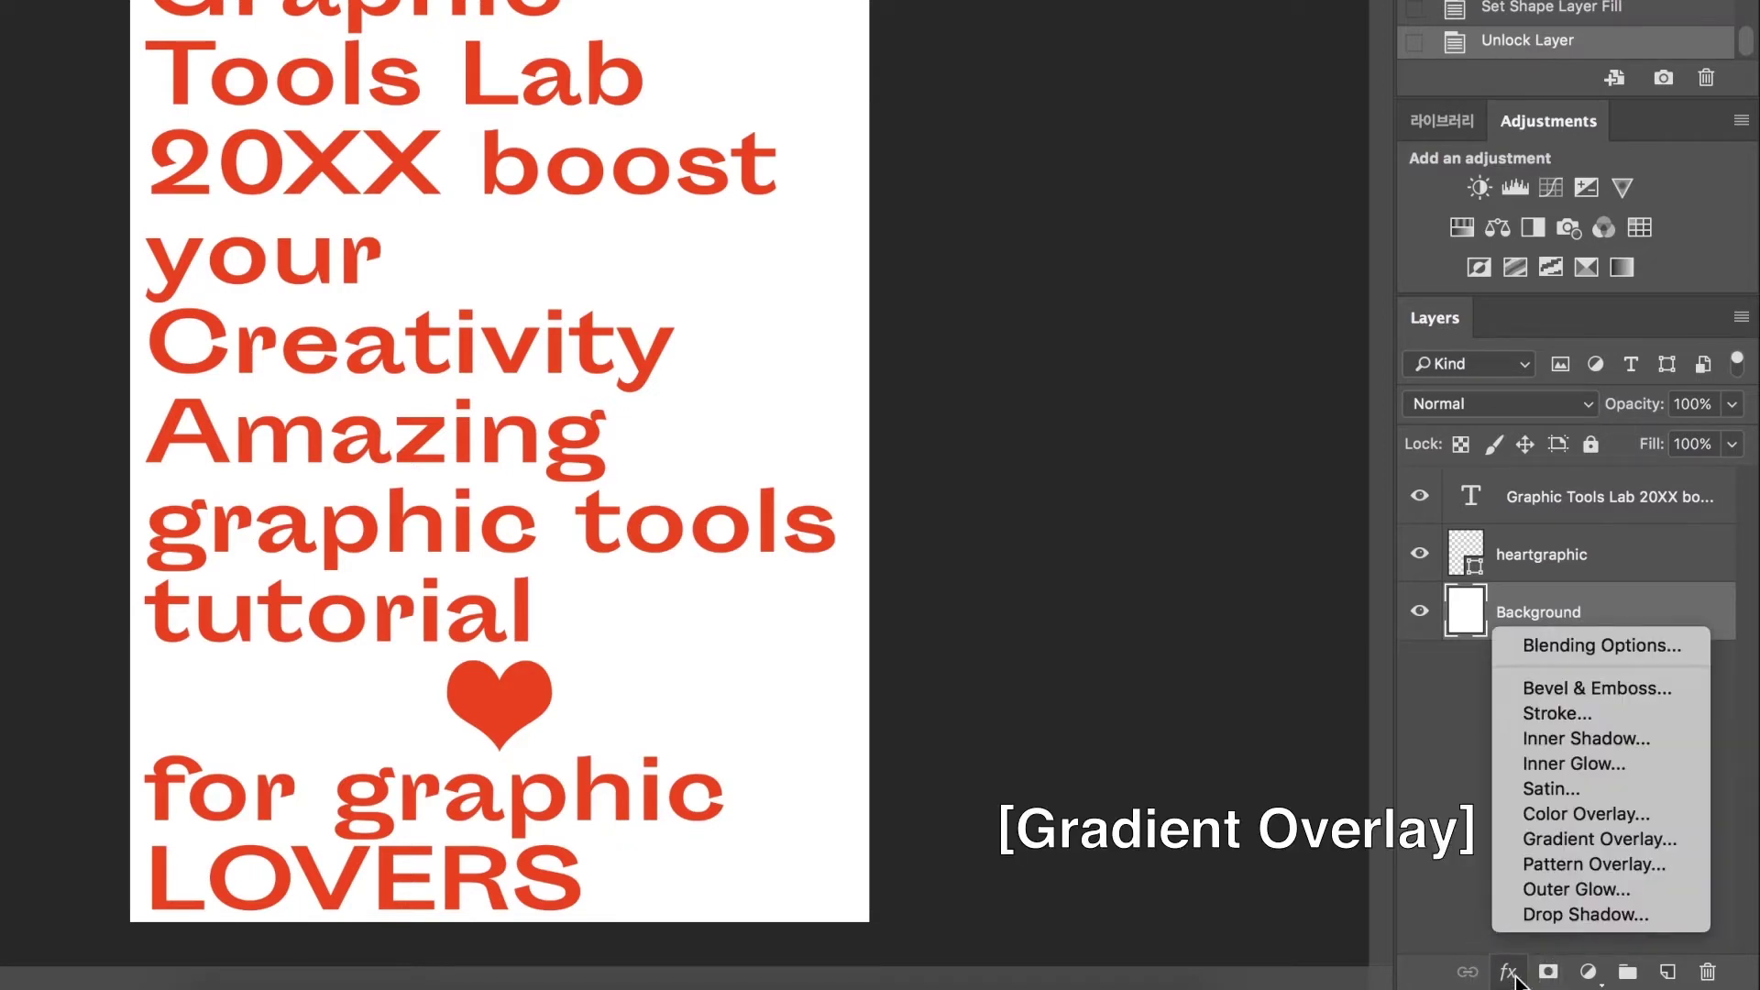
pyautogui.click(1554, 838)
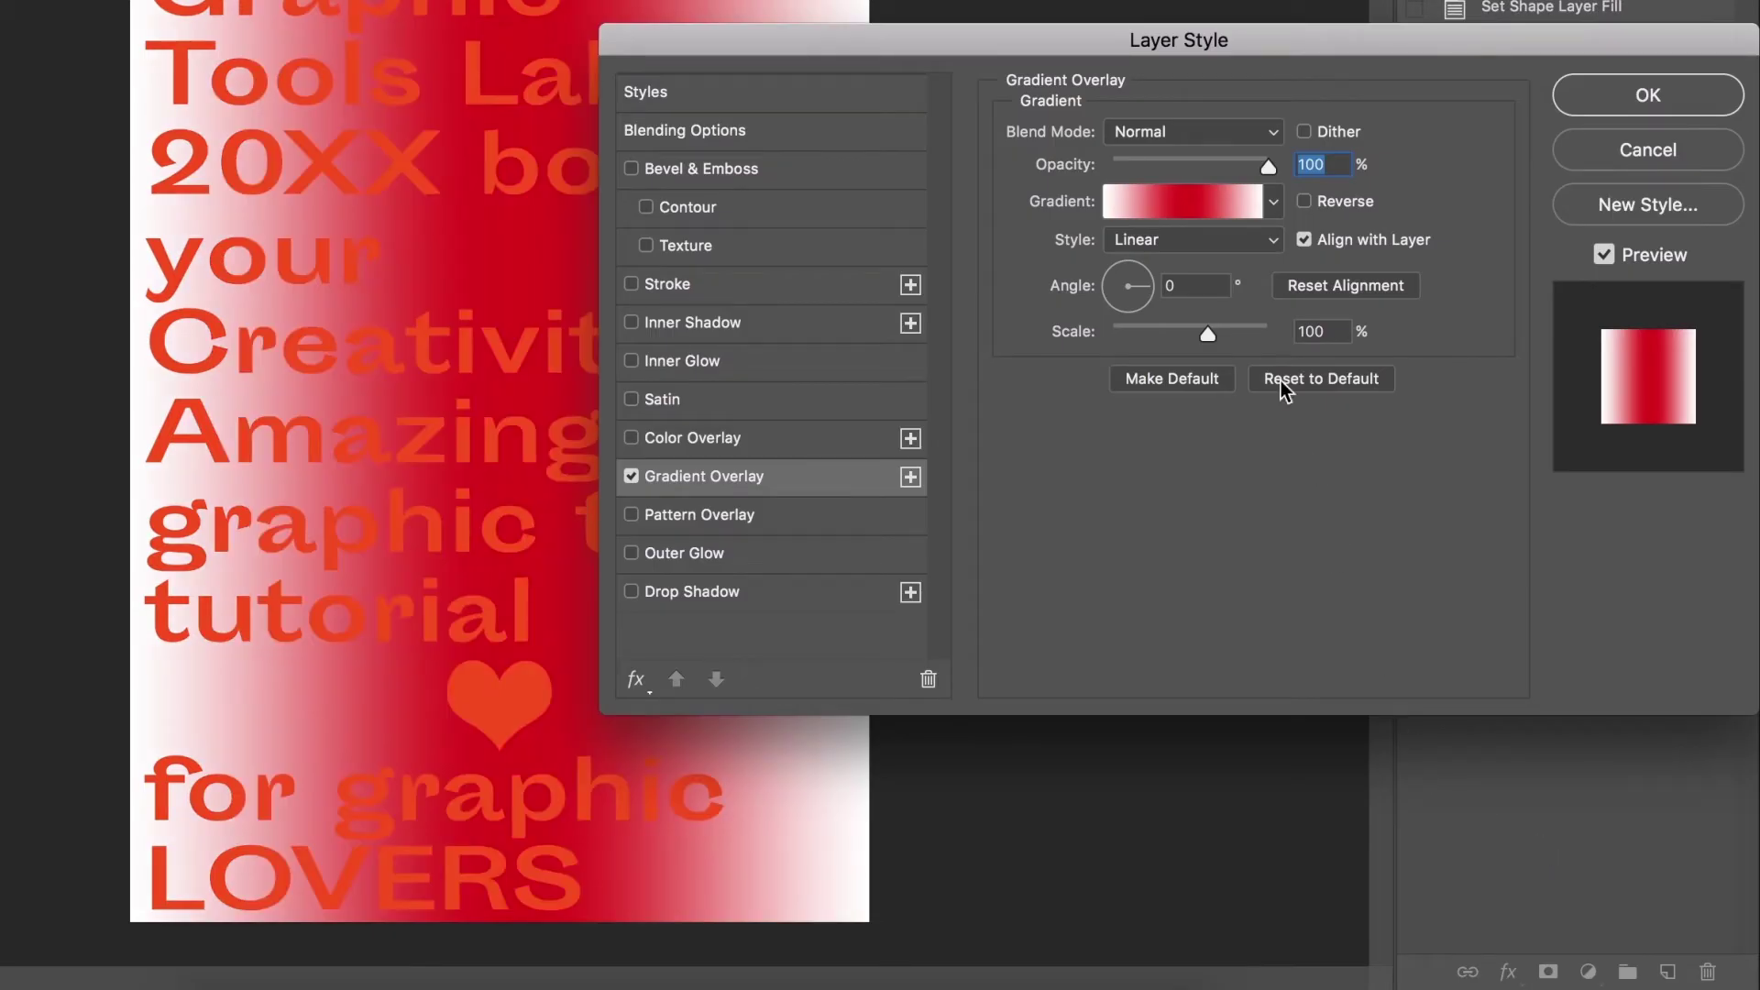
pyautogui.click(1228, 241)
pyautogui.click(1227, 244)
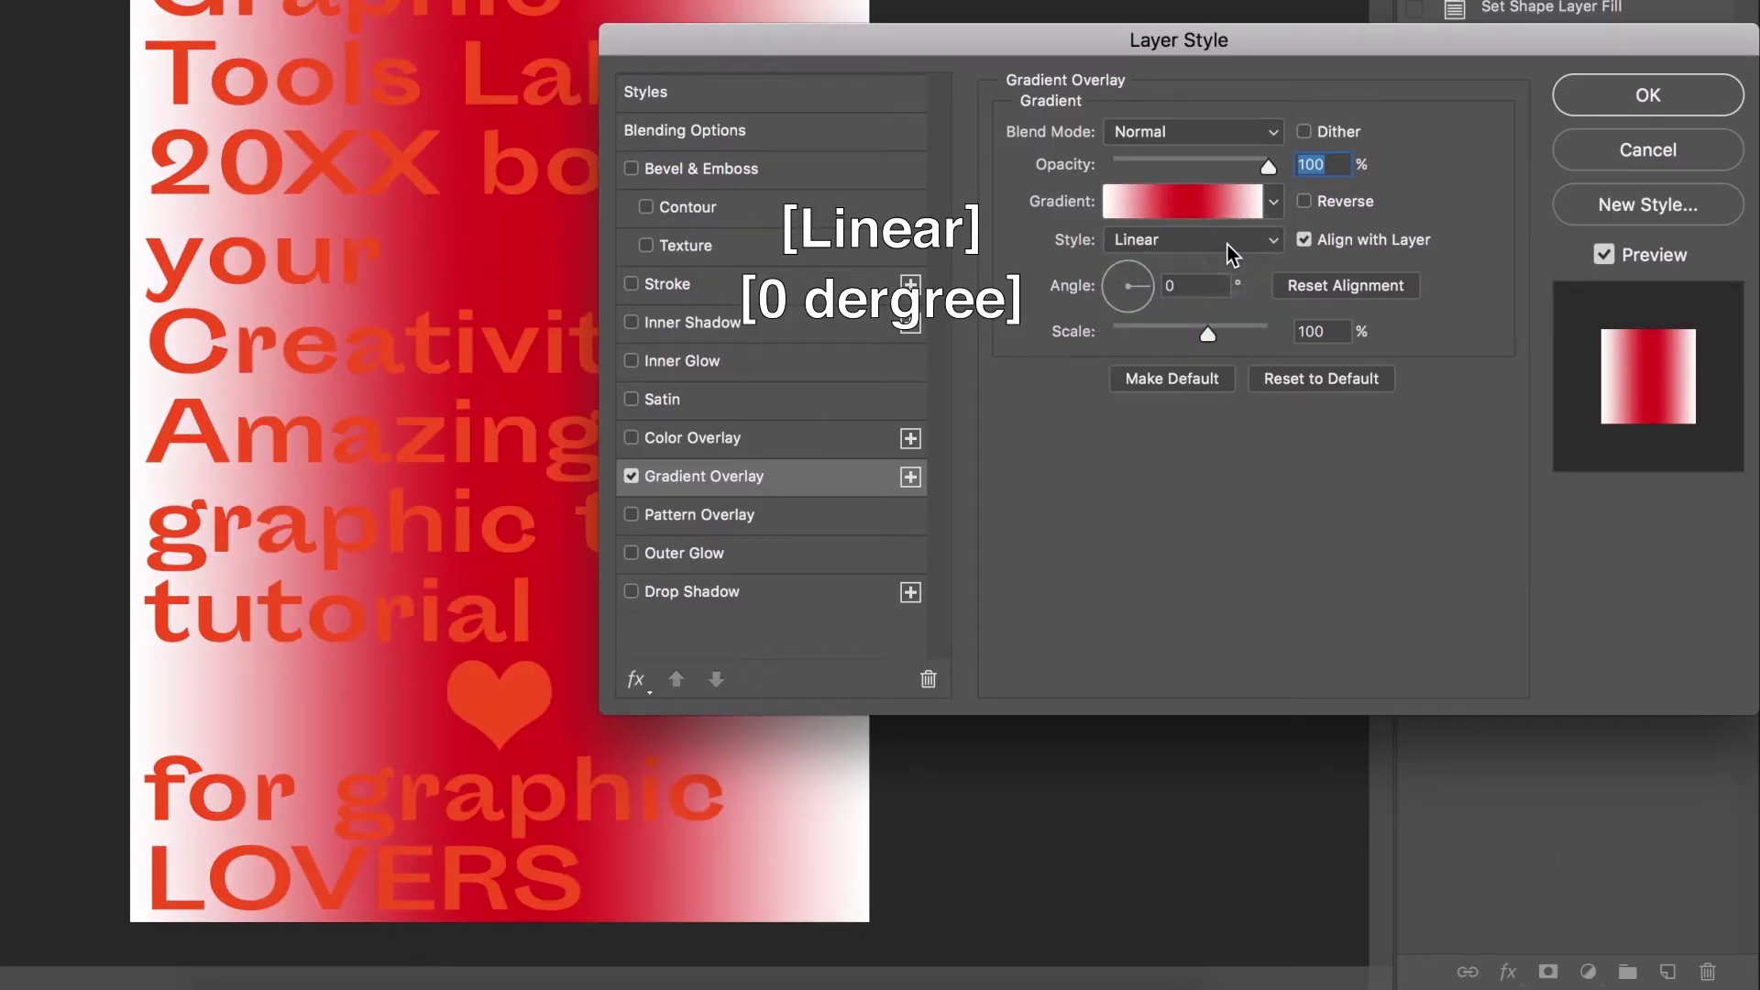
pyautogui.click(1208, 284)
# - Edit the gradient so the middle stop is green 05dc9c and the right stop white, then apply
pyautogui.click(1214, 206)
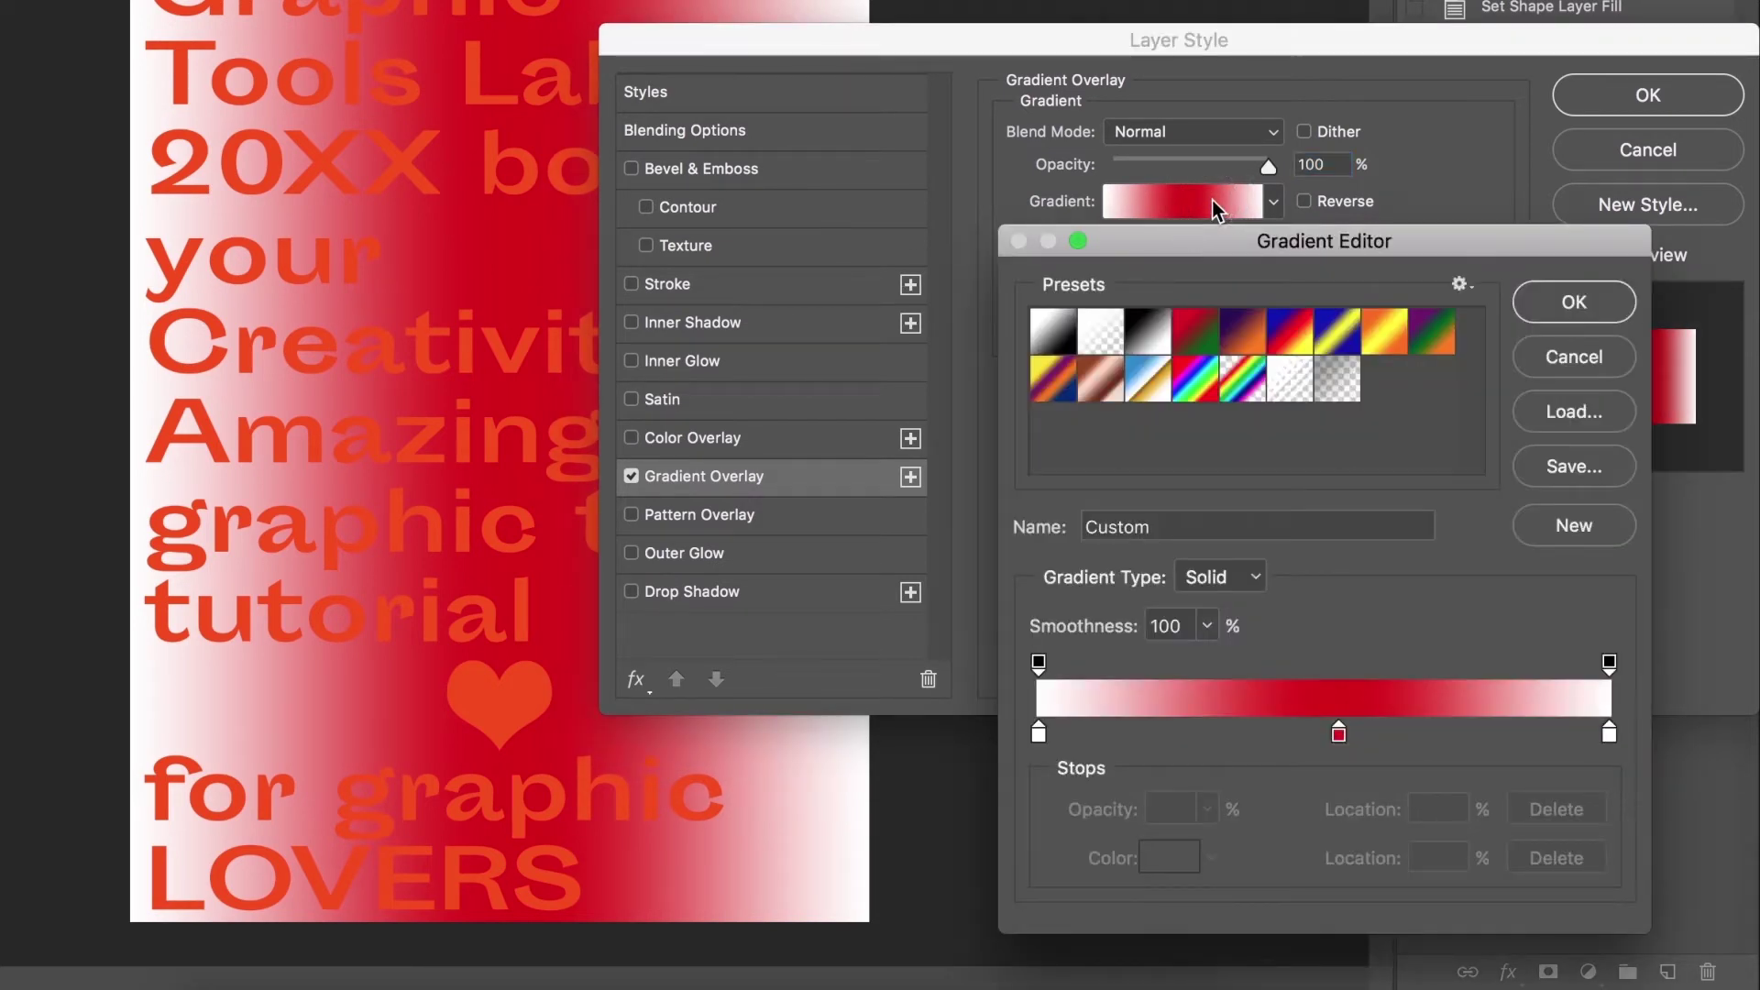
pyautogui.doubleClick(1338, 733)
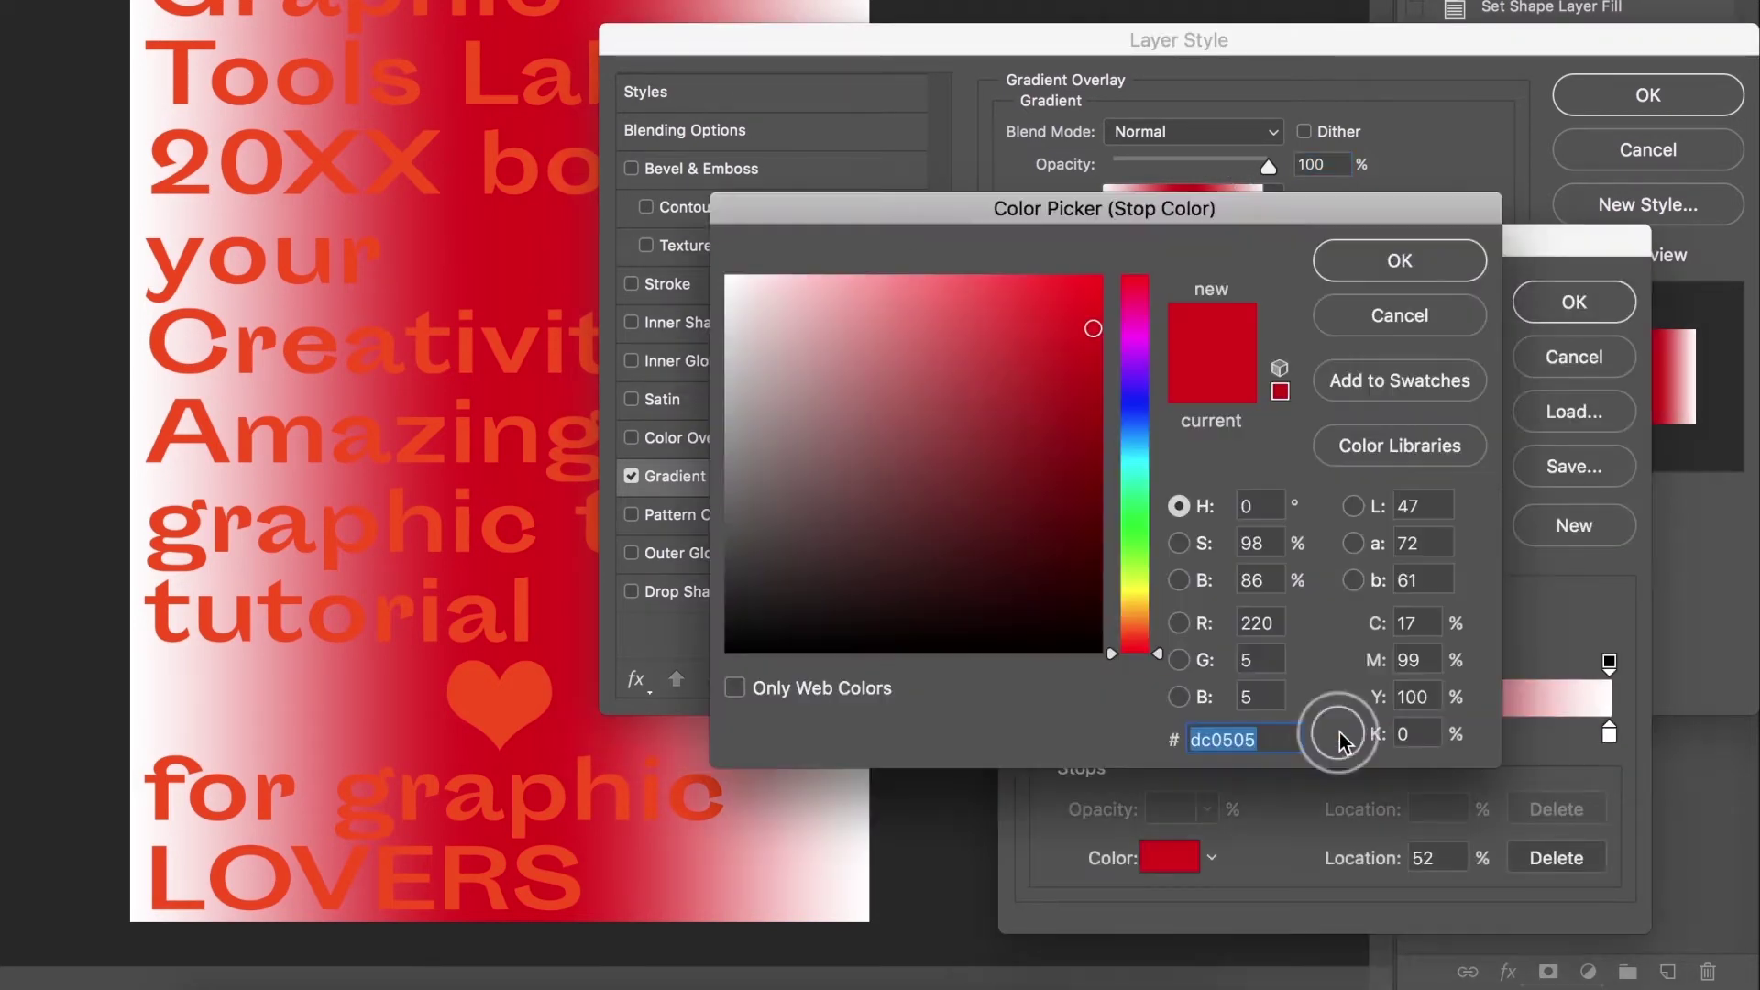
pyautogui.write('05dc9c')
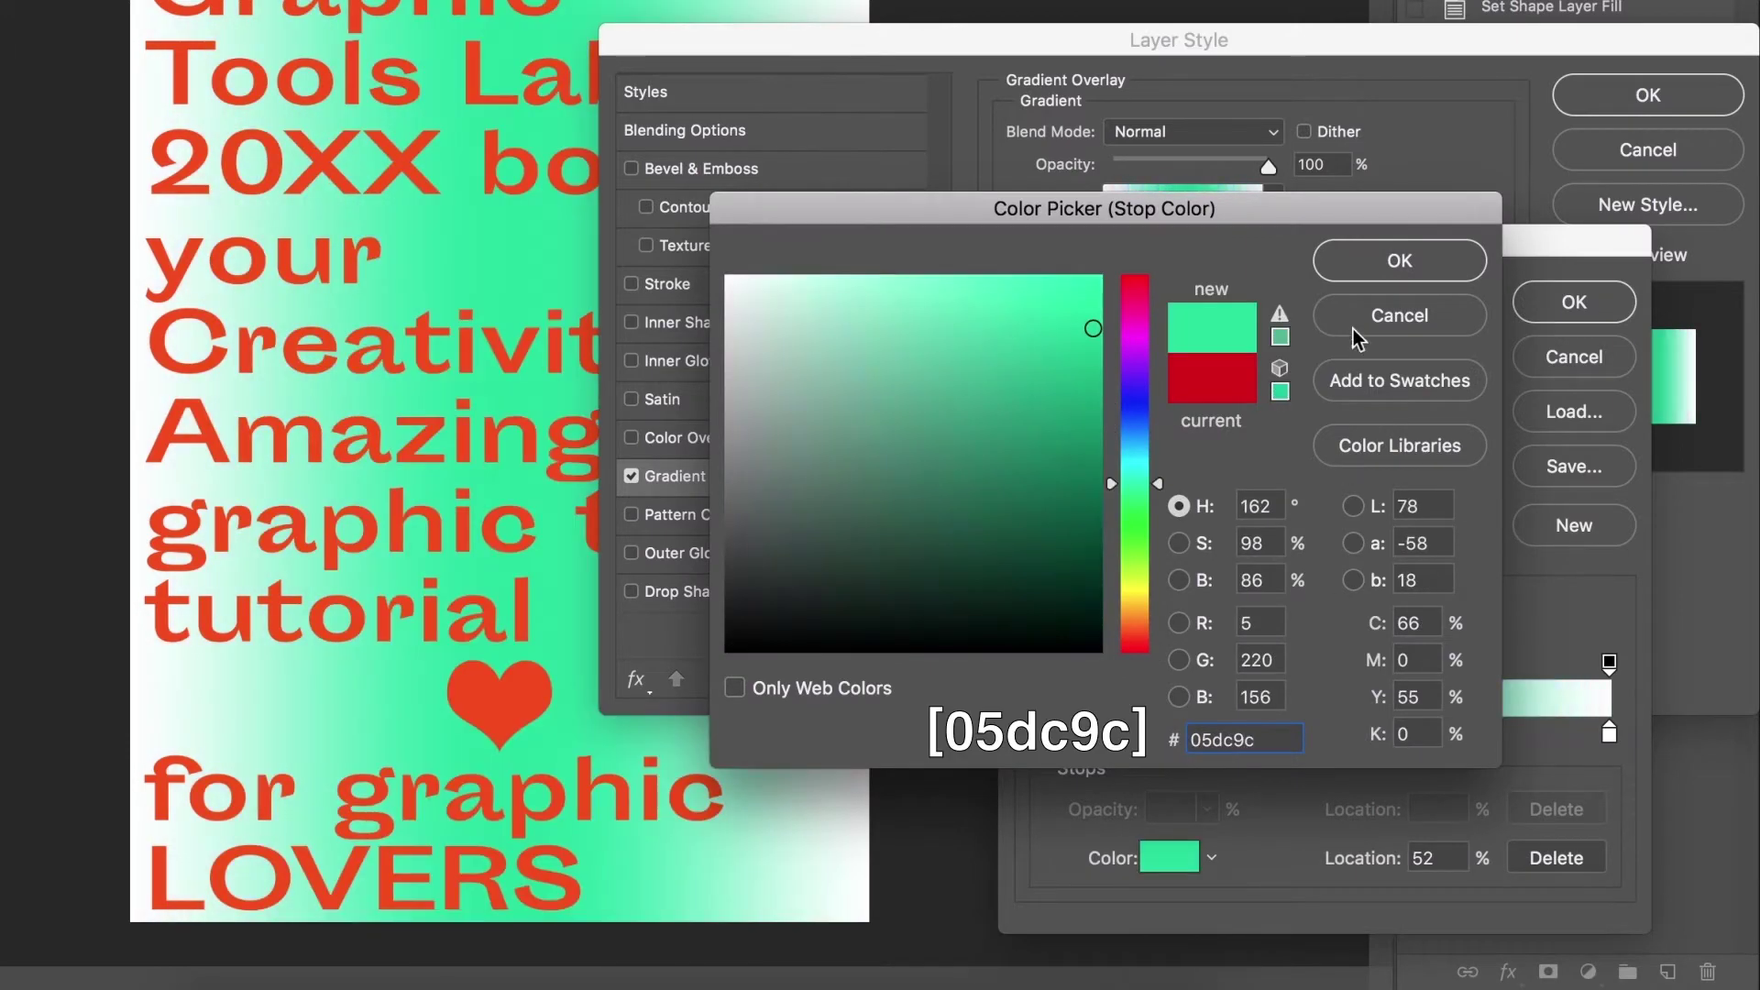
pyautogui.click(1366, 270)
pyautogui.click(1610, 738)
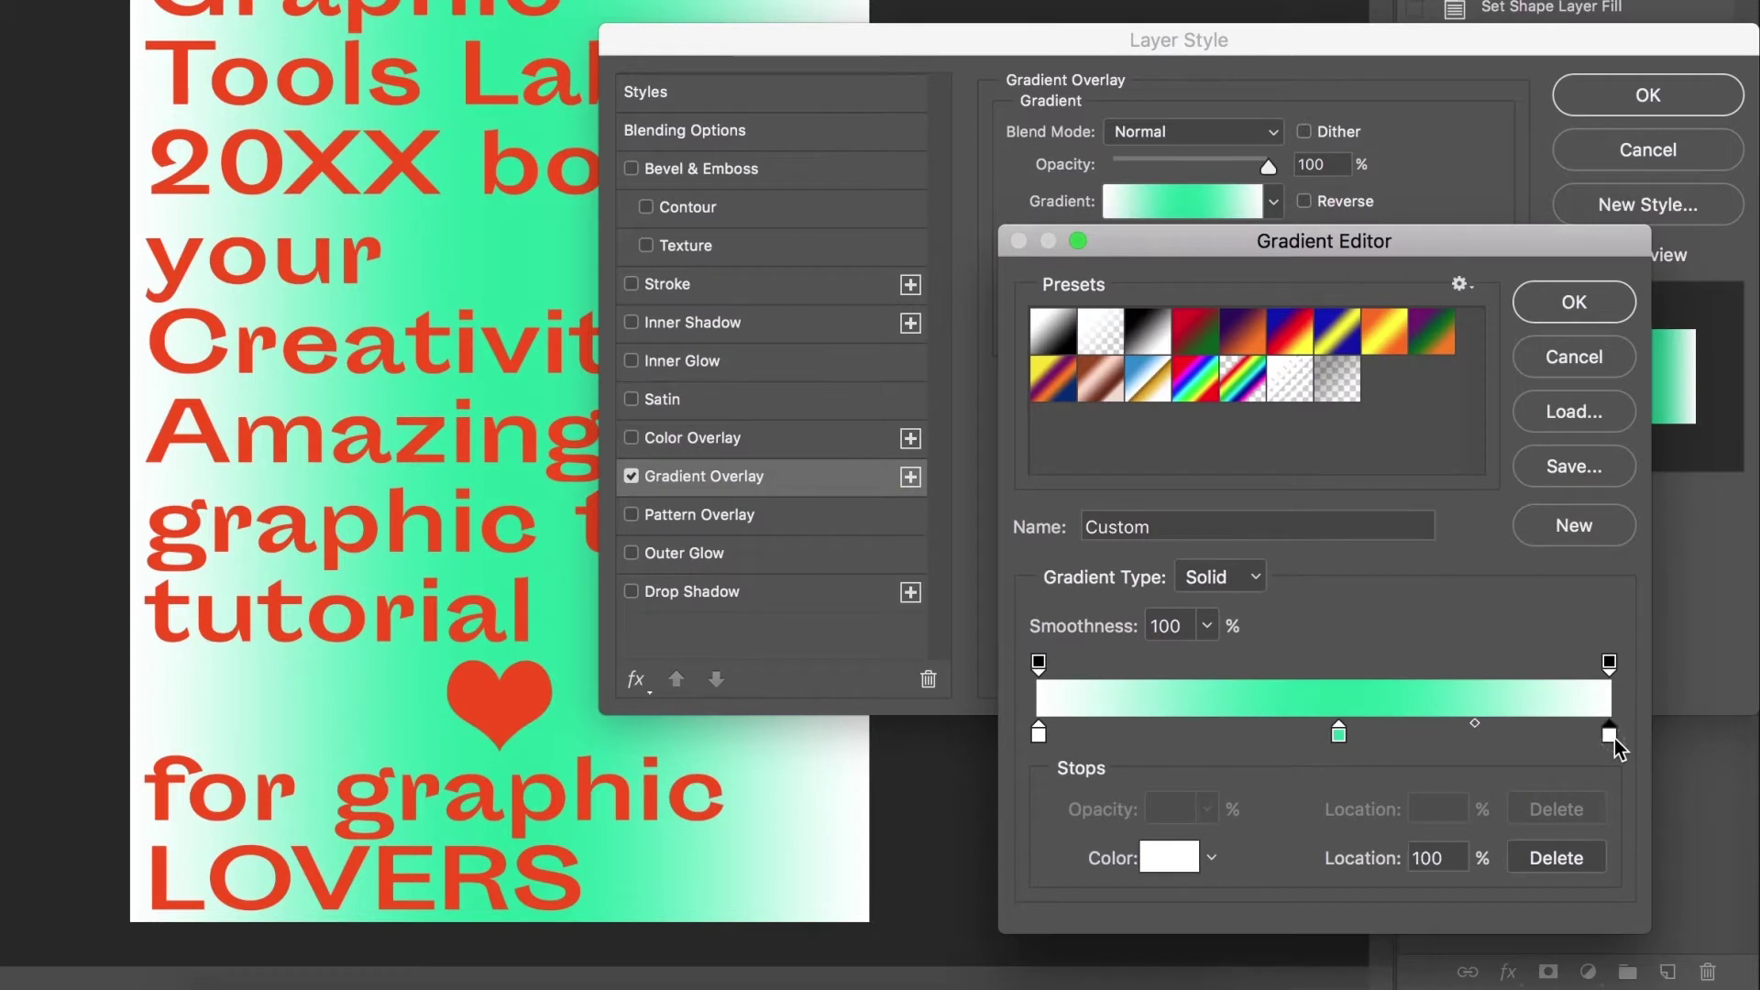
pyautogui.doubleClick(1610, 735)
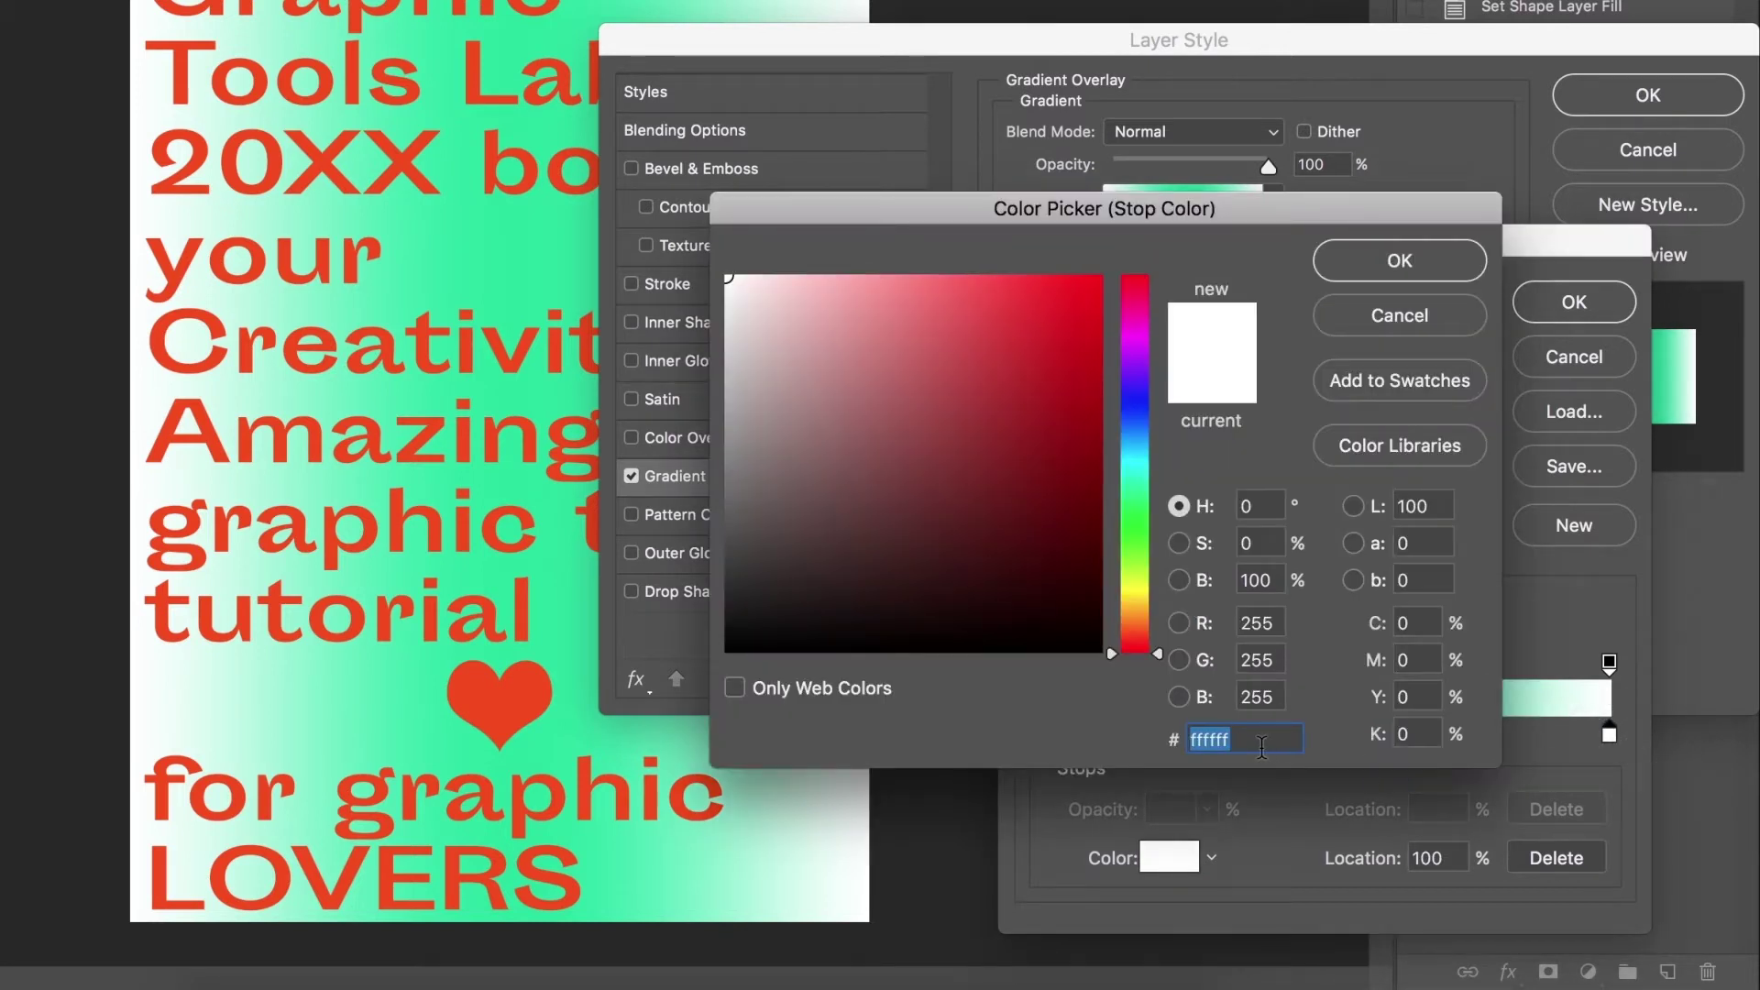
pyautogui.click(1412, 260)
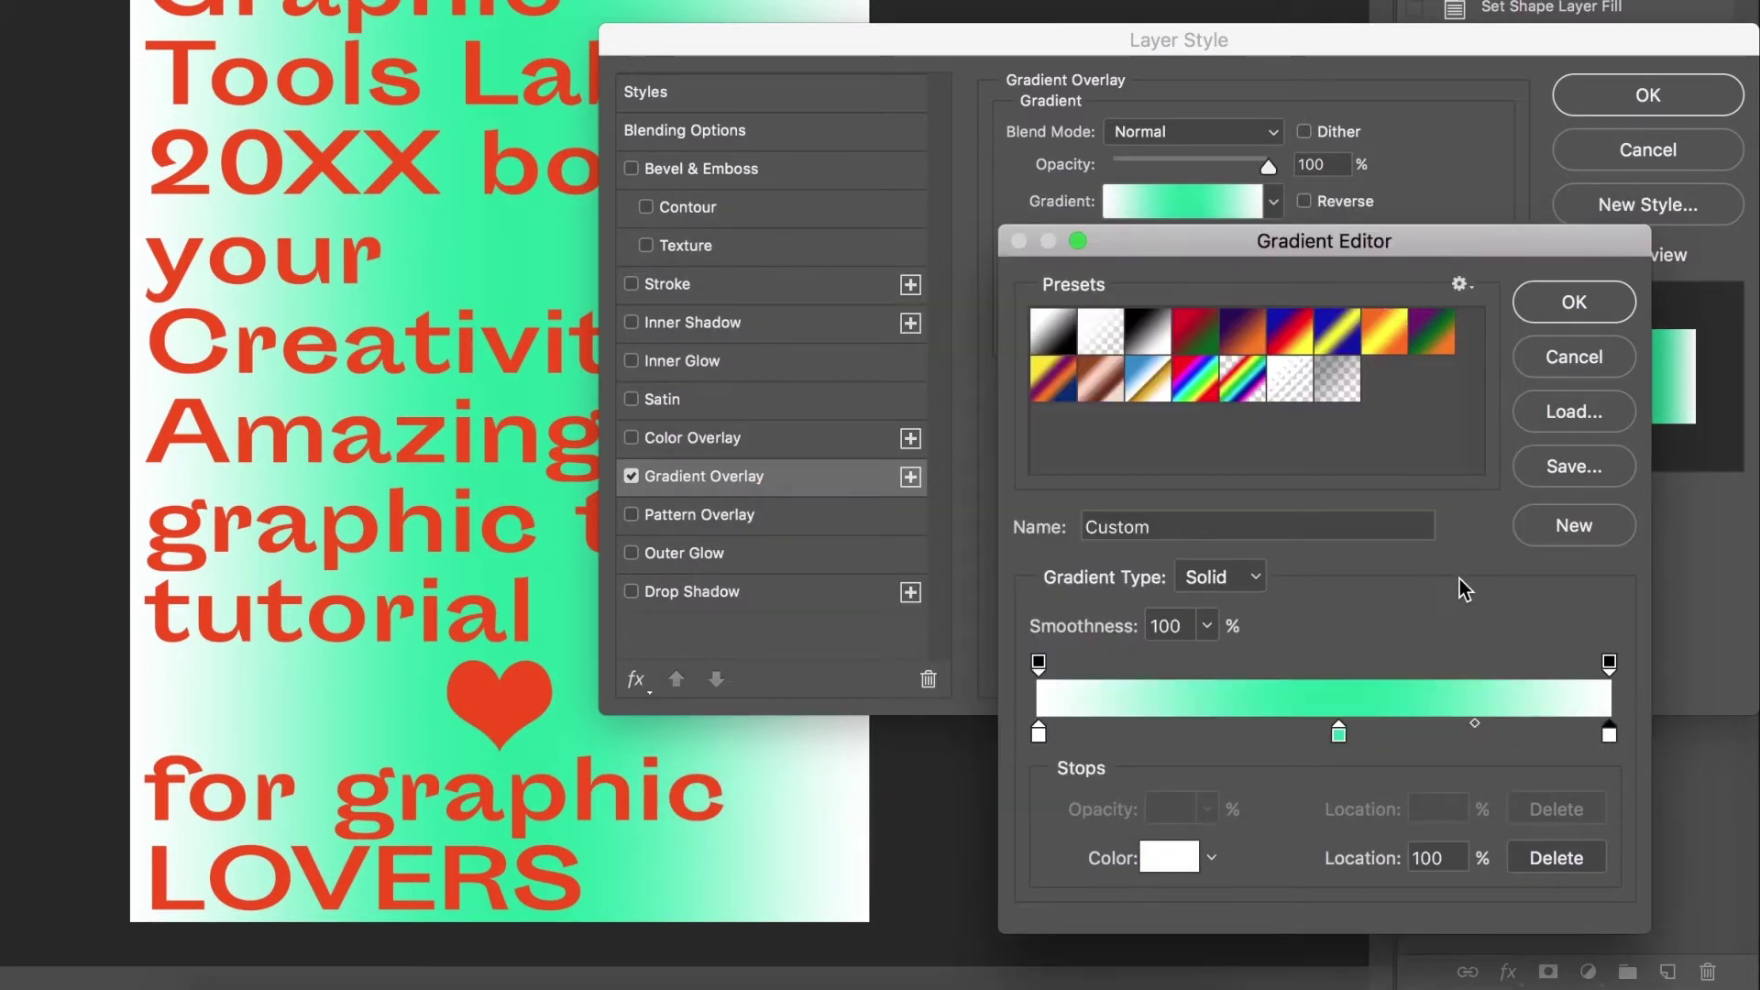
pyautogui.click(1547, 311)
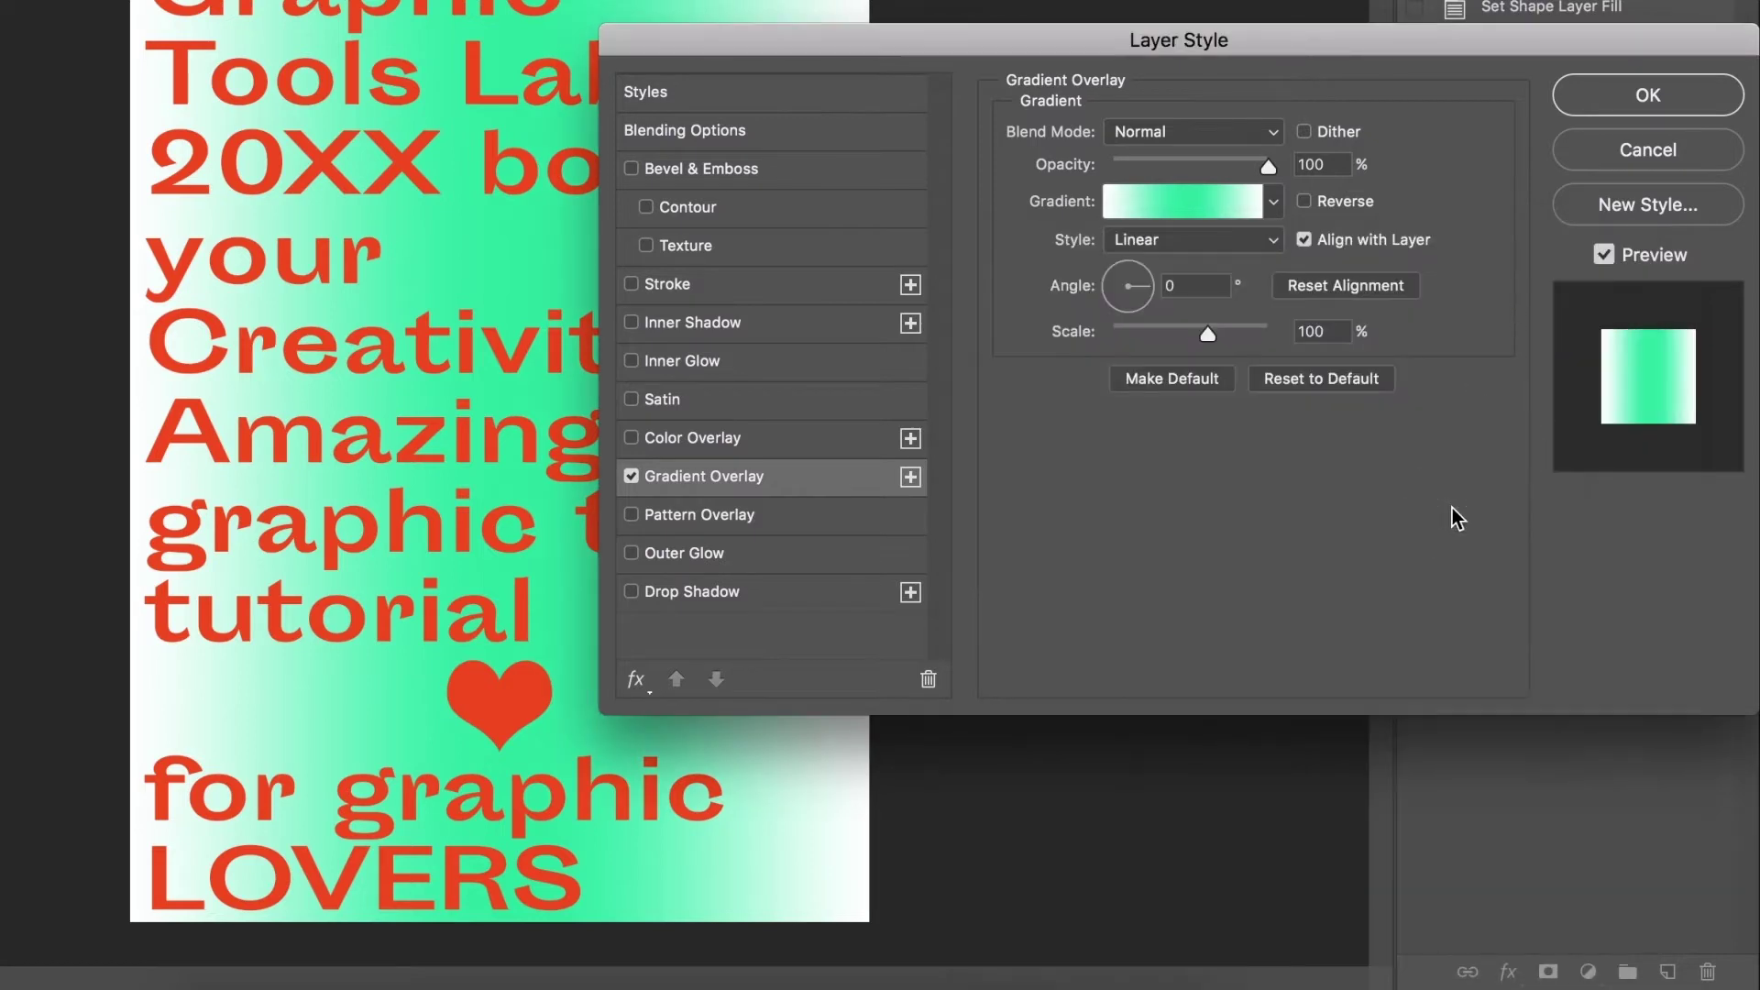
pyautogui.click(1645, 96)
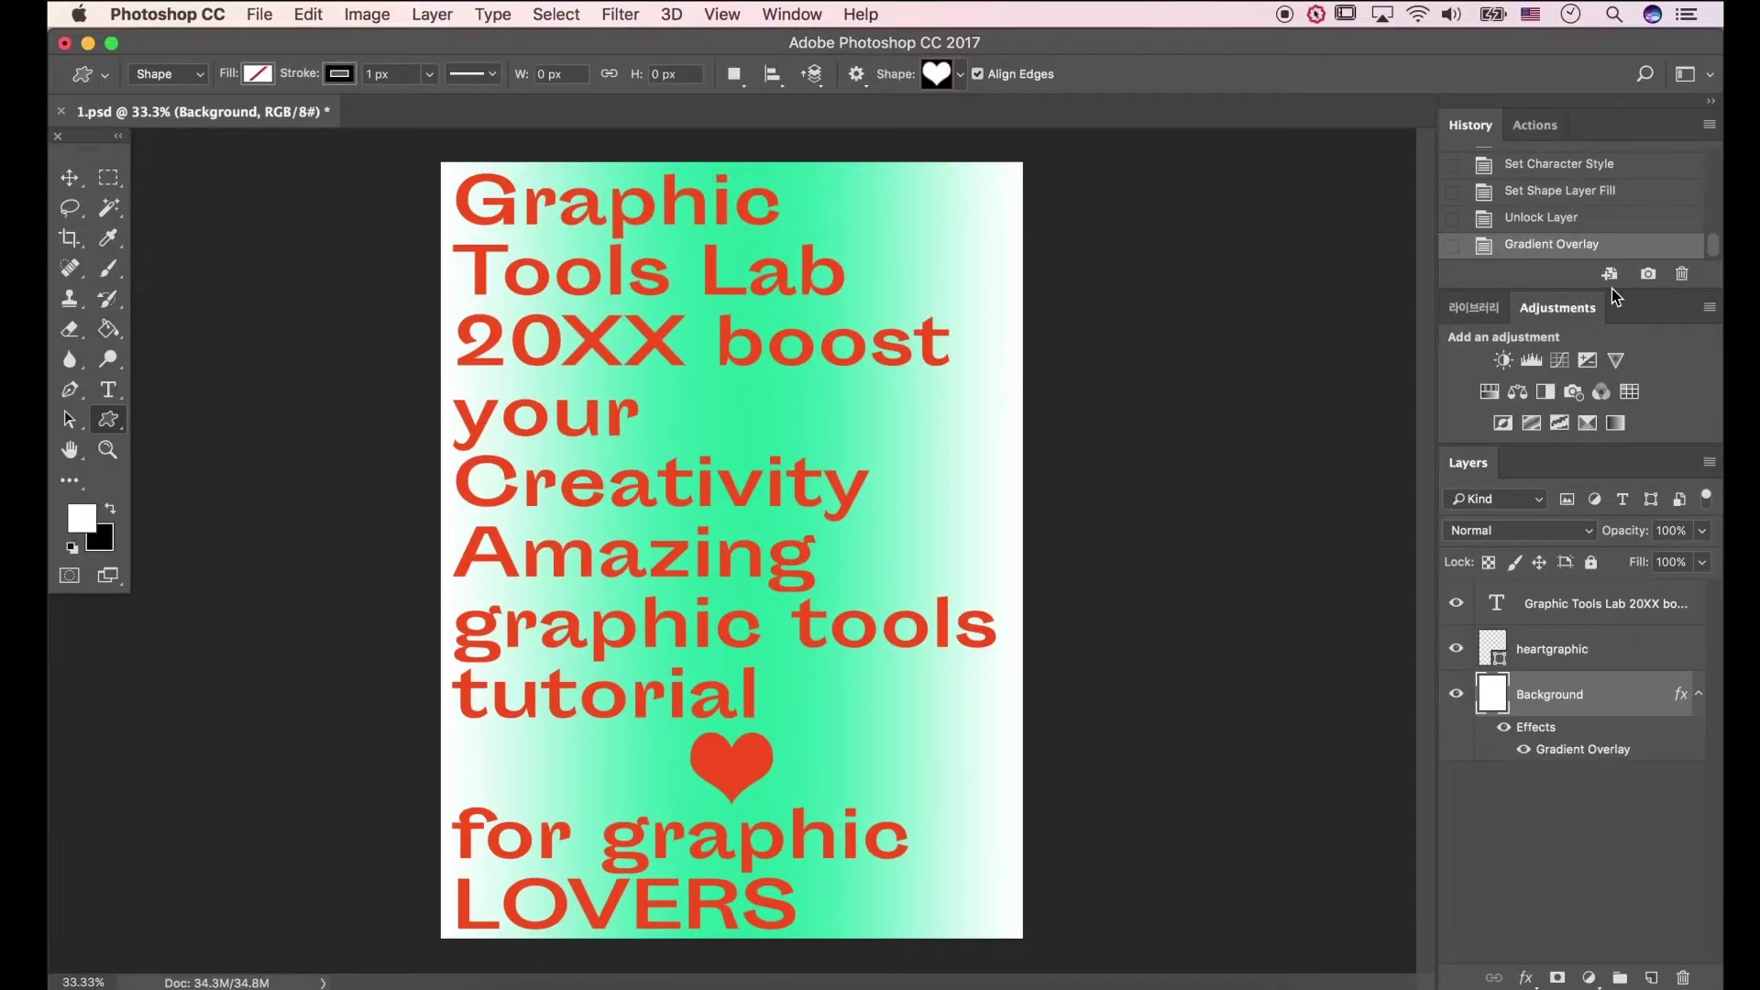
pyautogui.click(1591, 612)
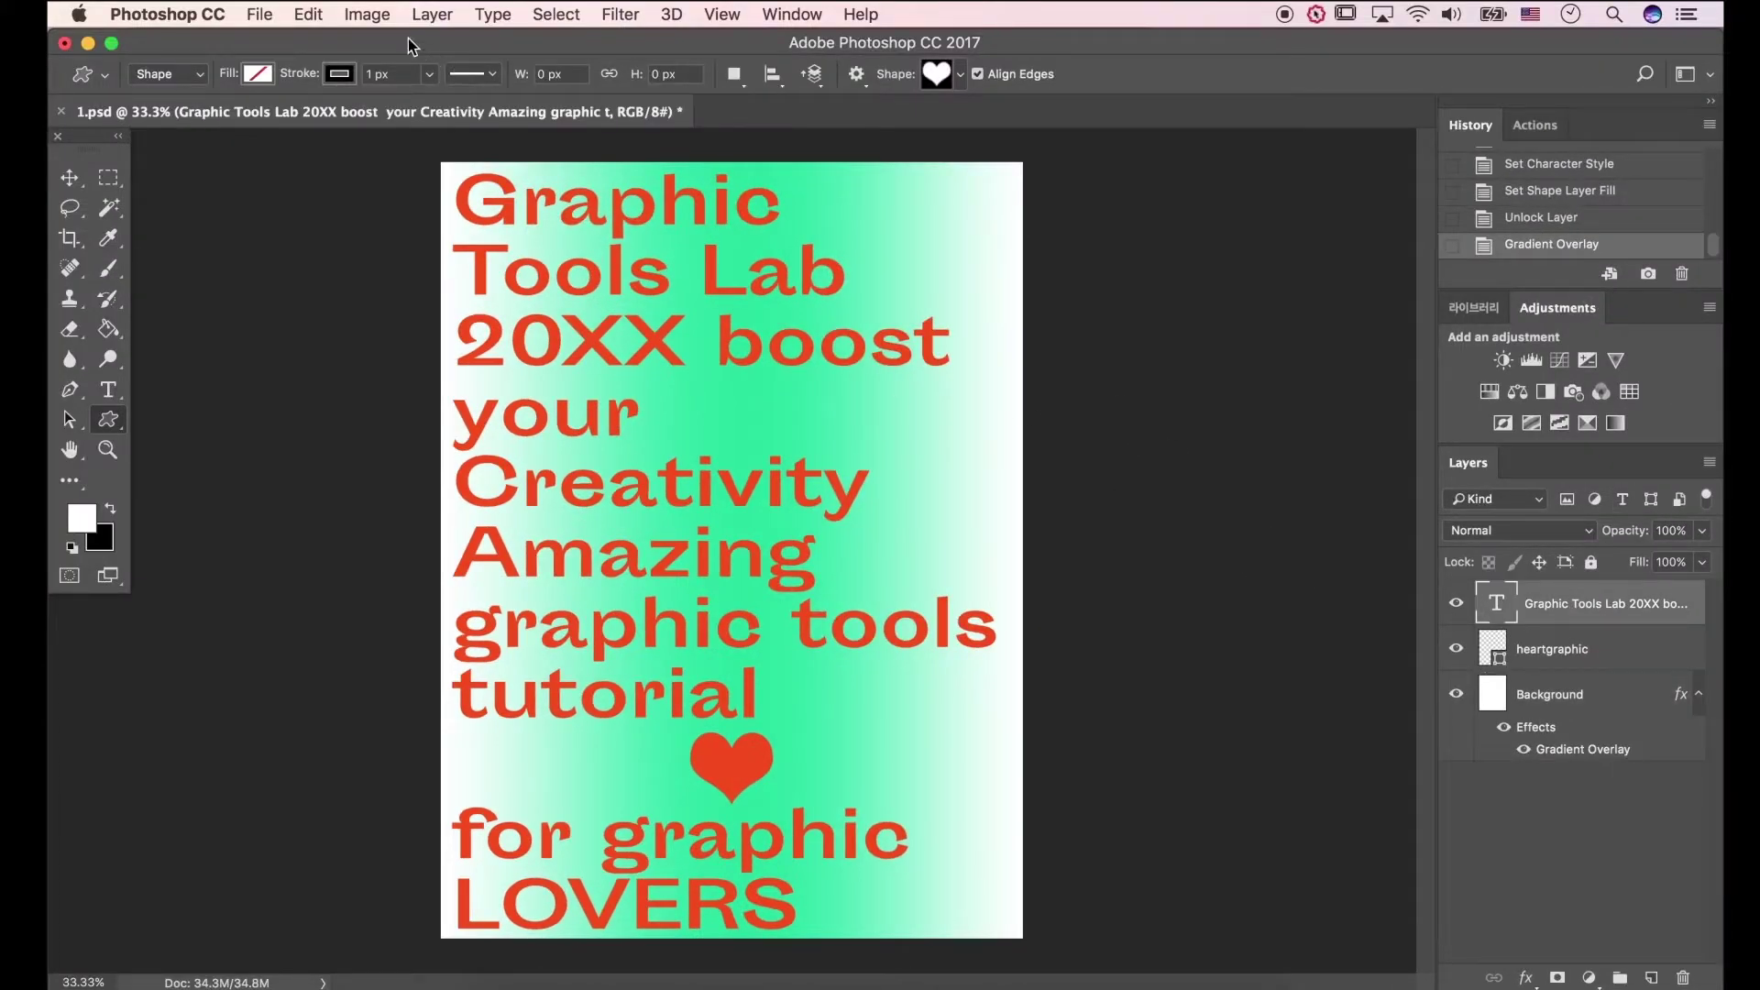
# - Save As JPEG over background.jpg, confirming Replace and the default JPEG Options
pyautogui.click(259, 15)
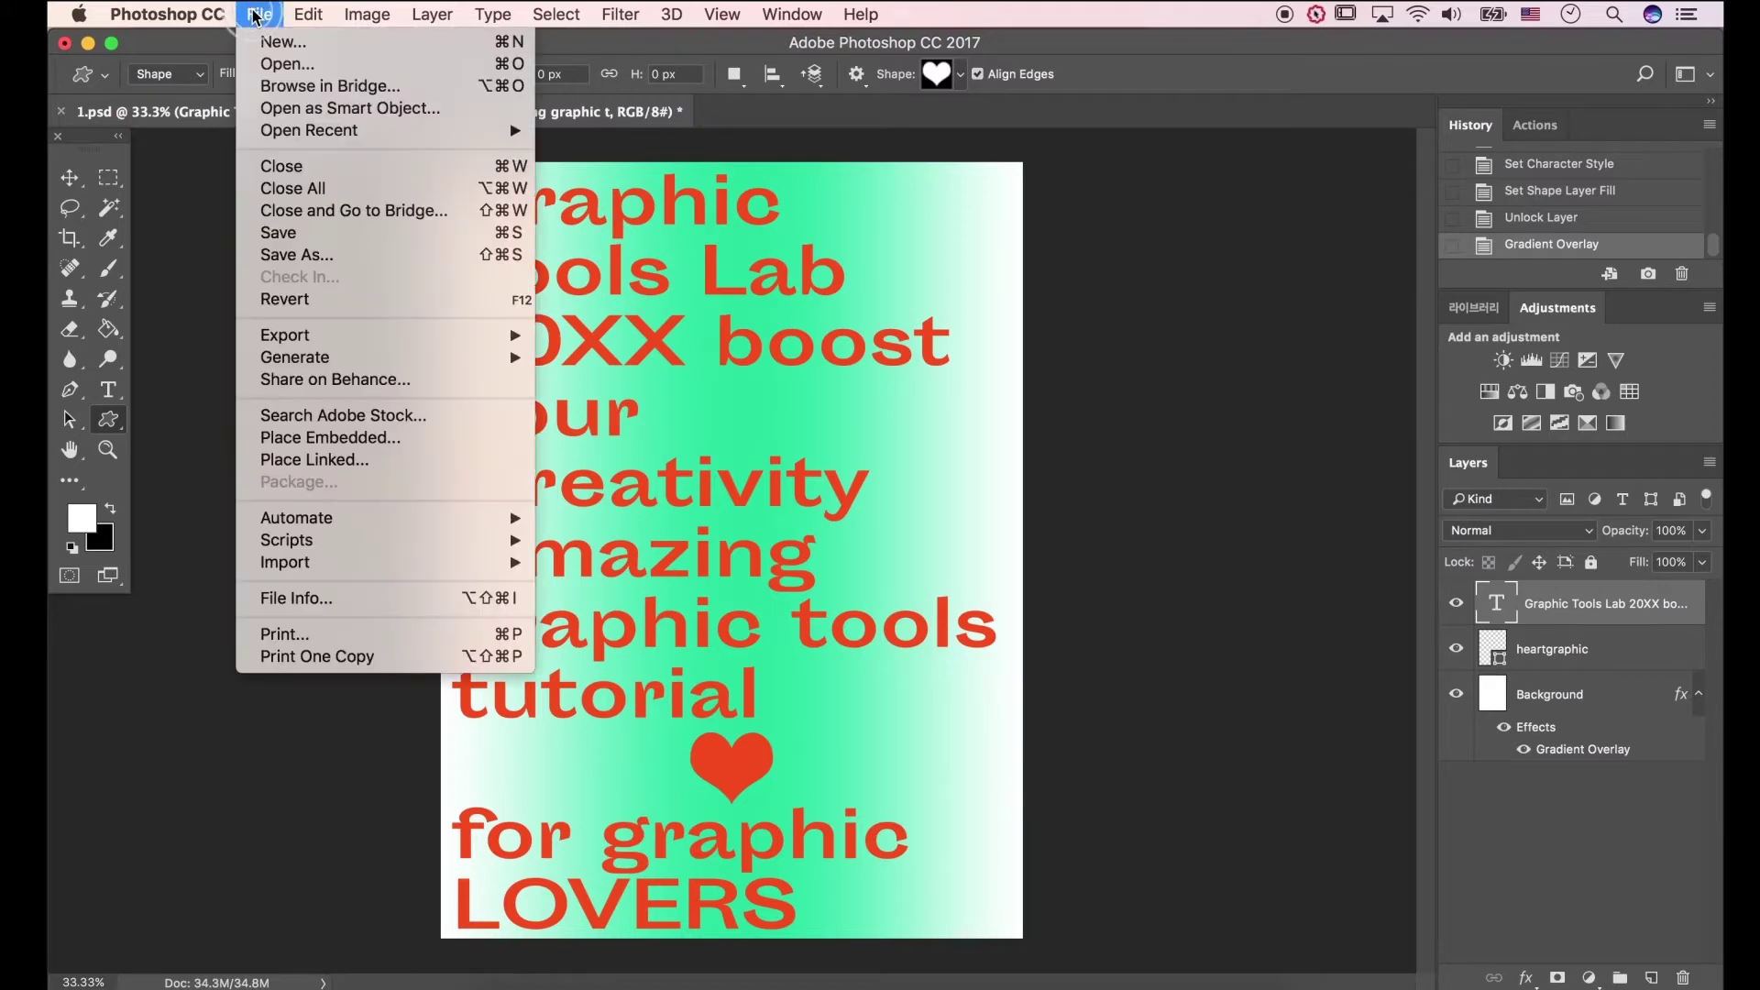
pyautogui.click(339, 257)
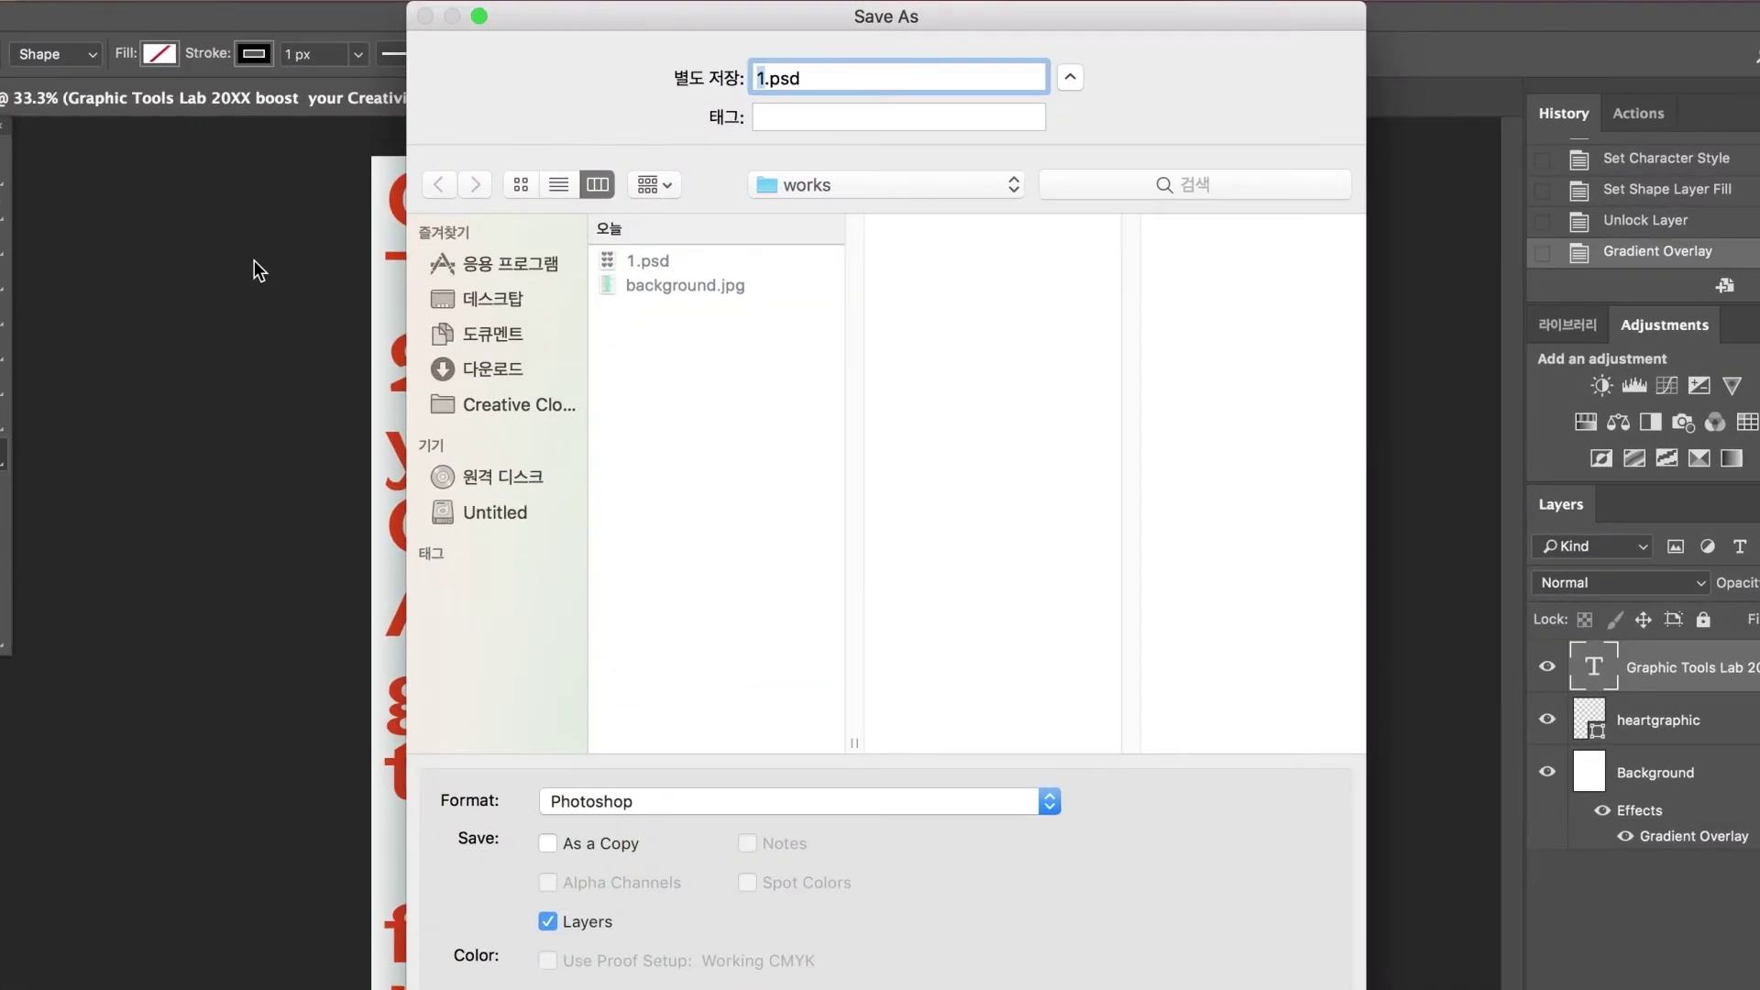
pyautogui.click(706, 282)
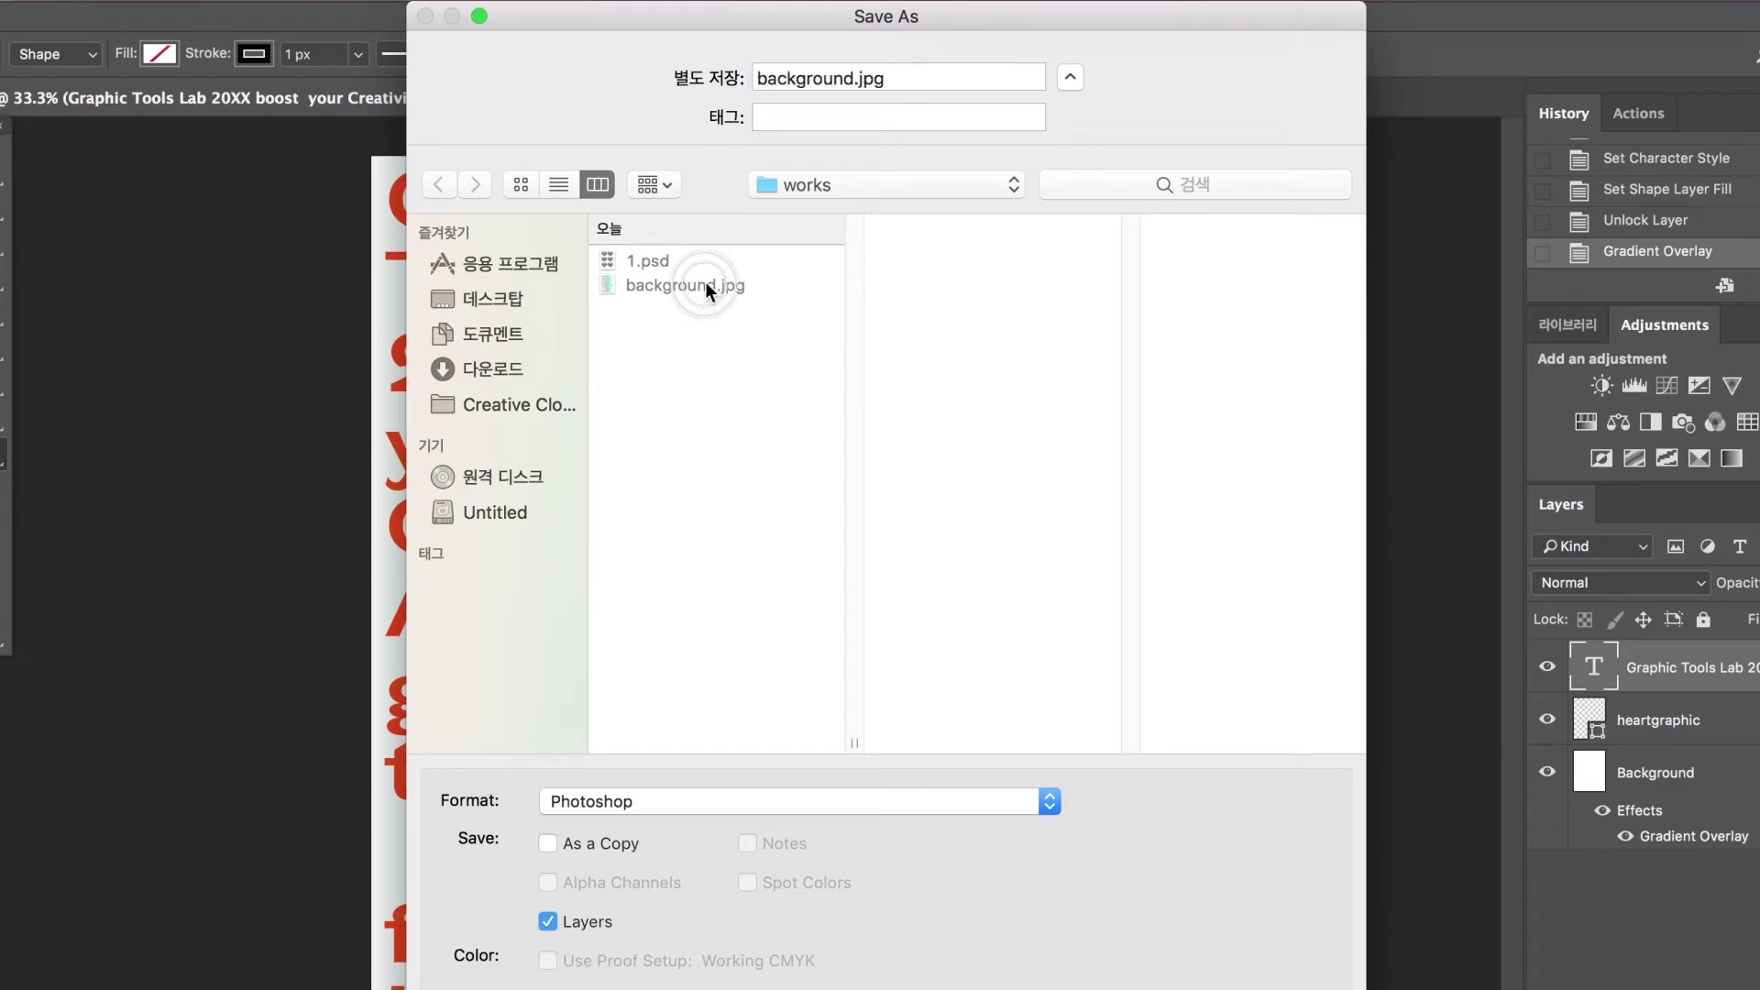
pyautogui.click(778, 795)
pyautogui.click(701, 970)
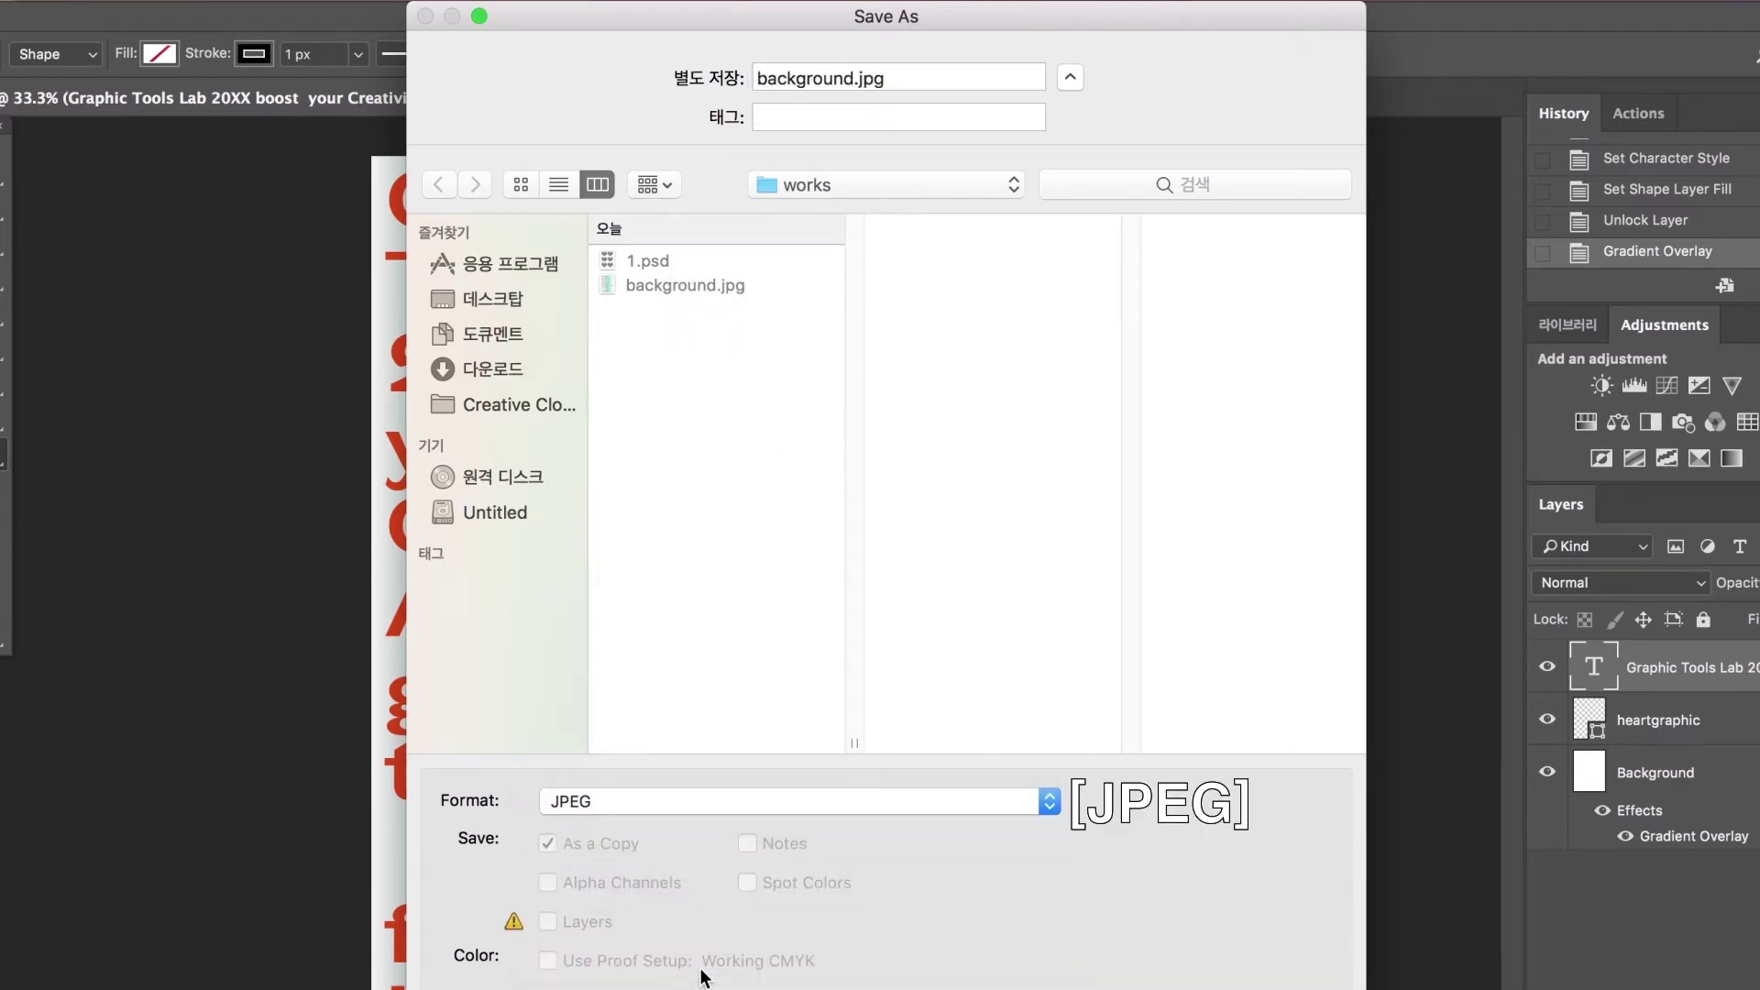
pyautogui.click(739, 800)
pyautogui.click(739, 800)
pyautogui.press('Return')
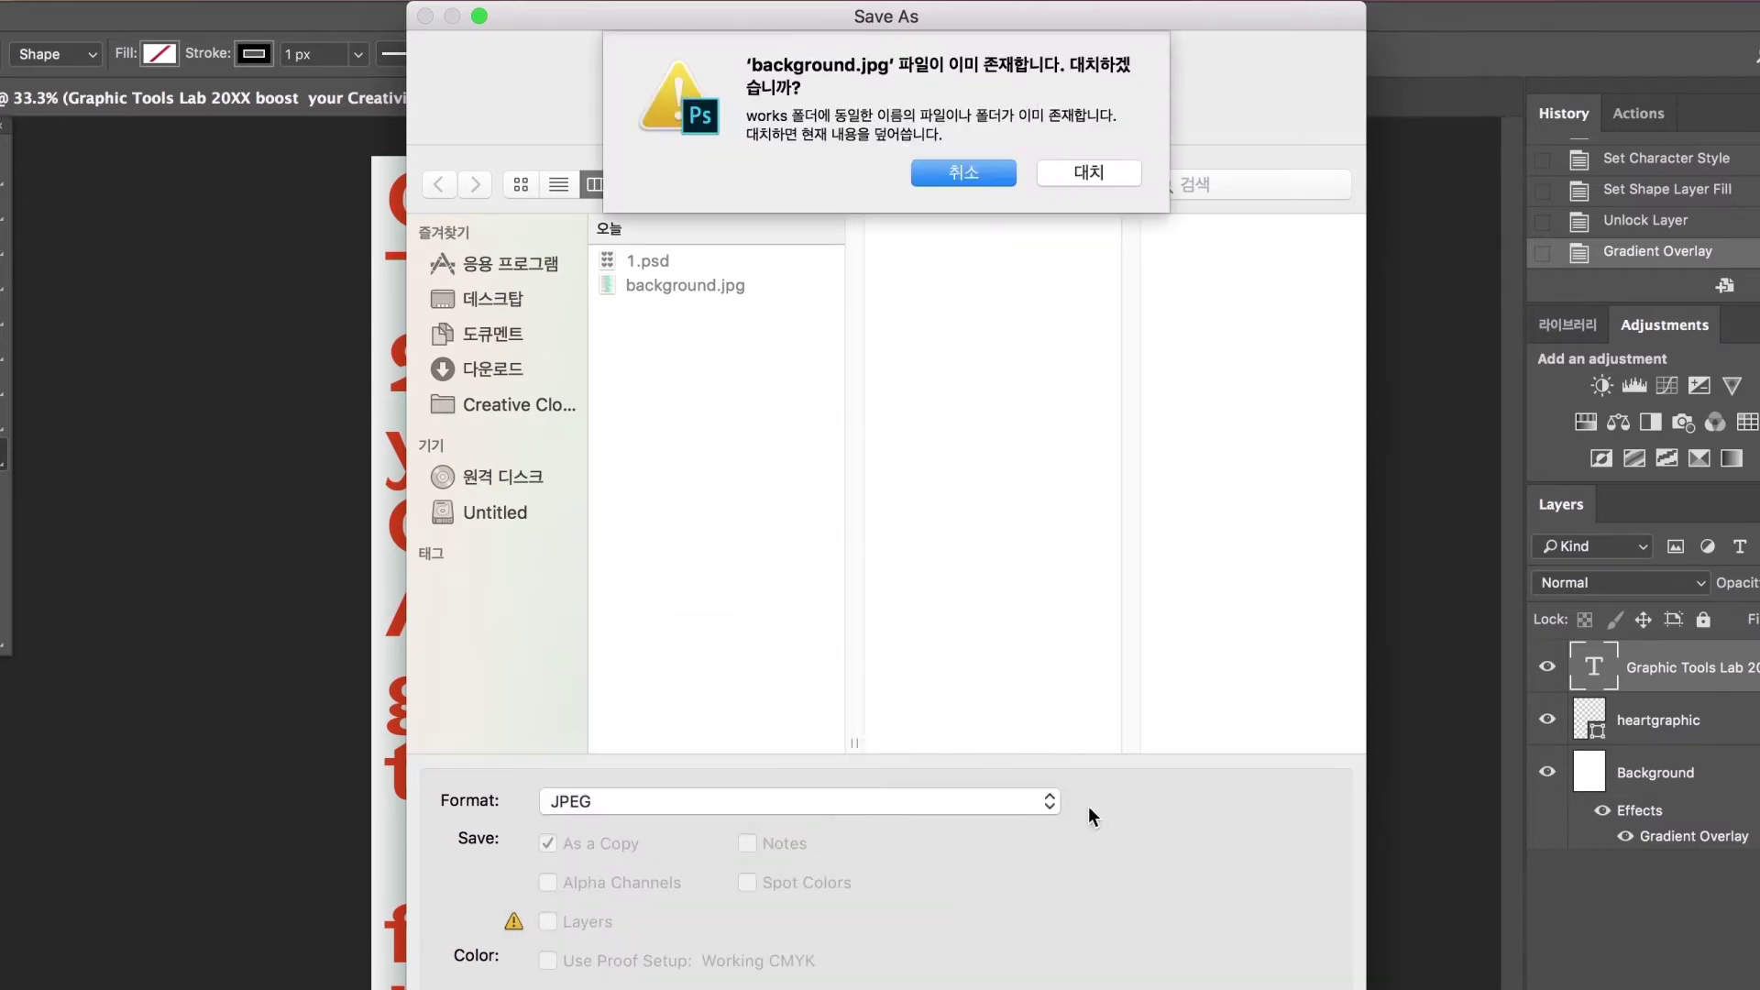
pyautogui.click(1069, 174)
pyautogui.click(1047, 359)
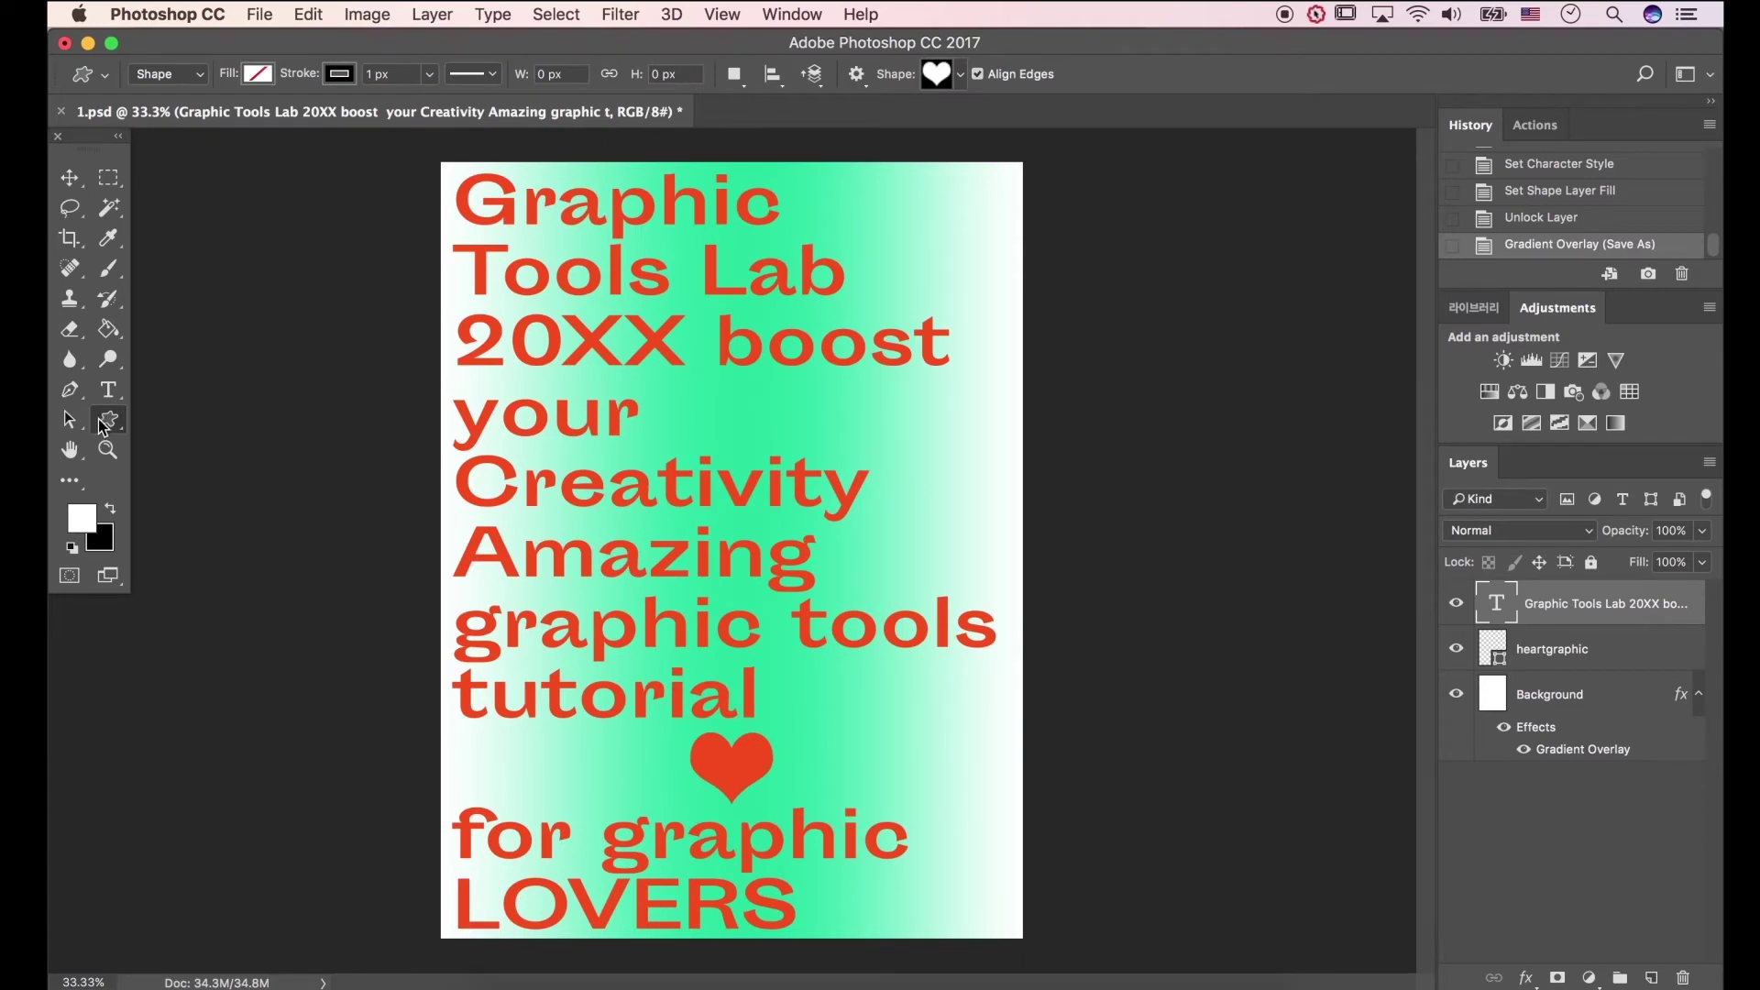
# - Draw a large heart custom shape over the top-left of the text and nudge it into place
pyautogui.click(944, 79)
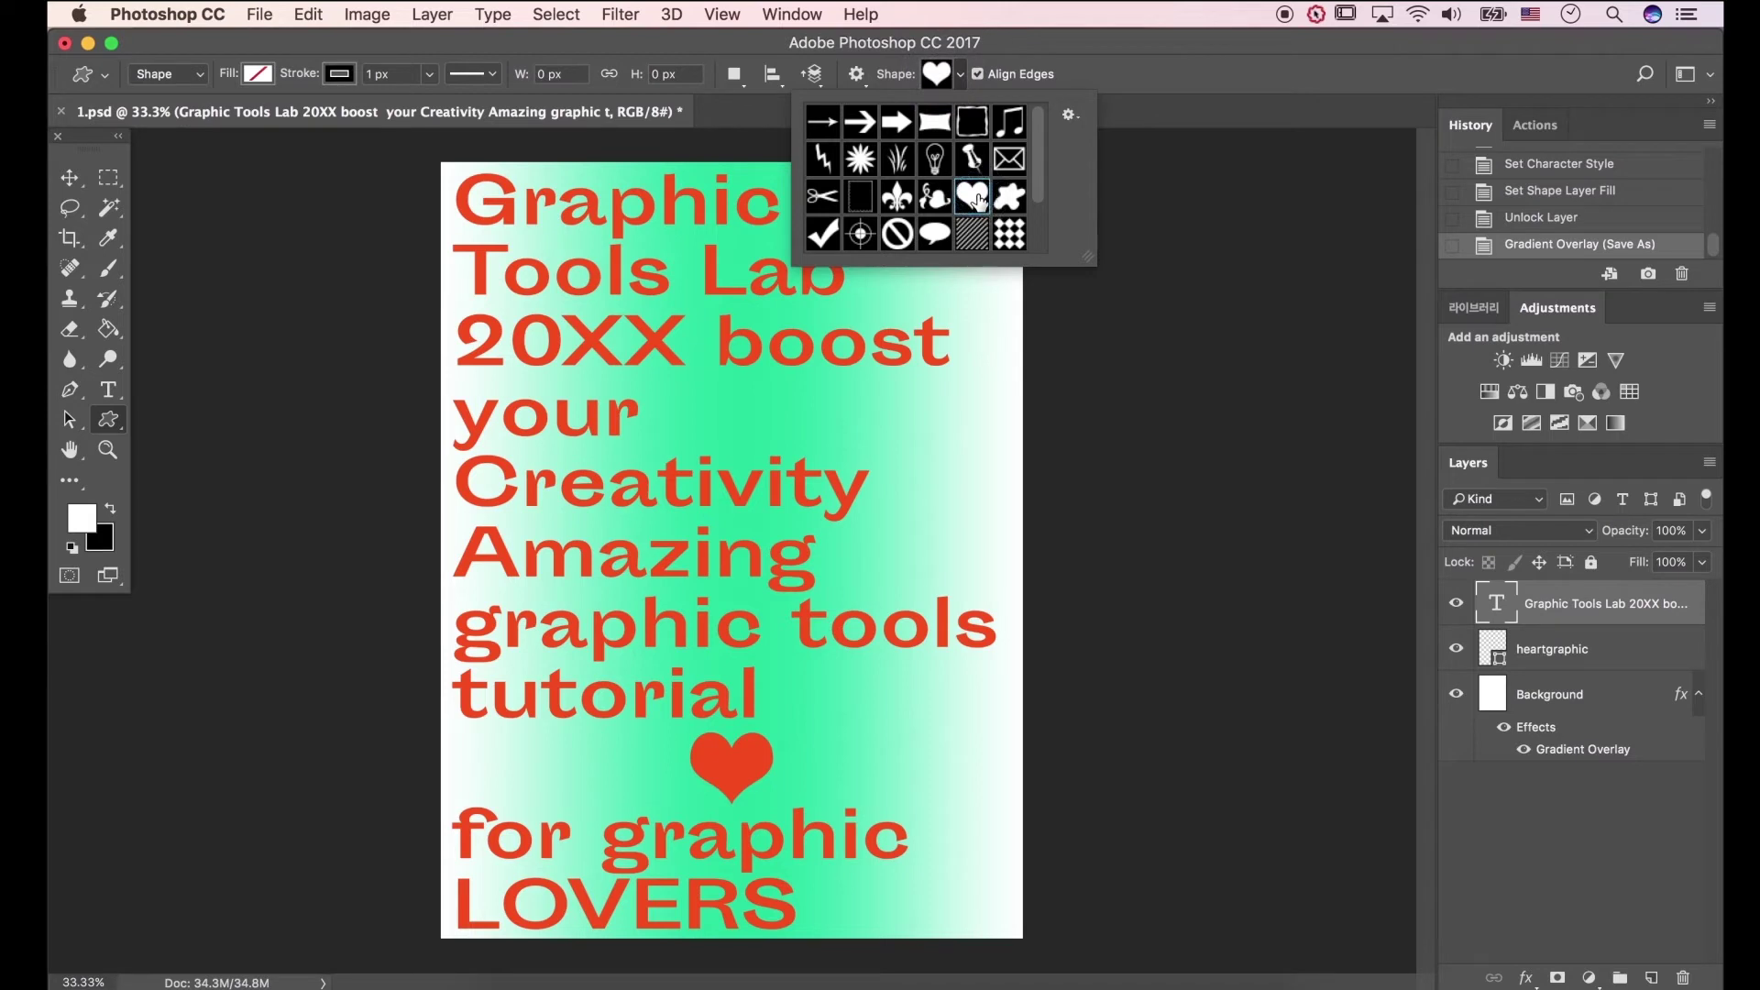
pyautogui.click(944, 84)
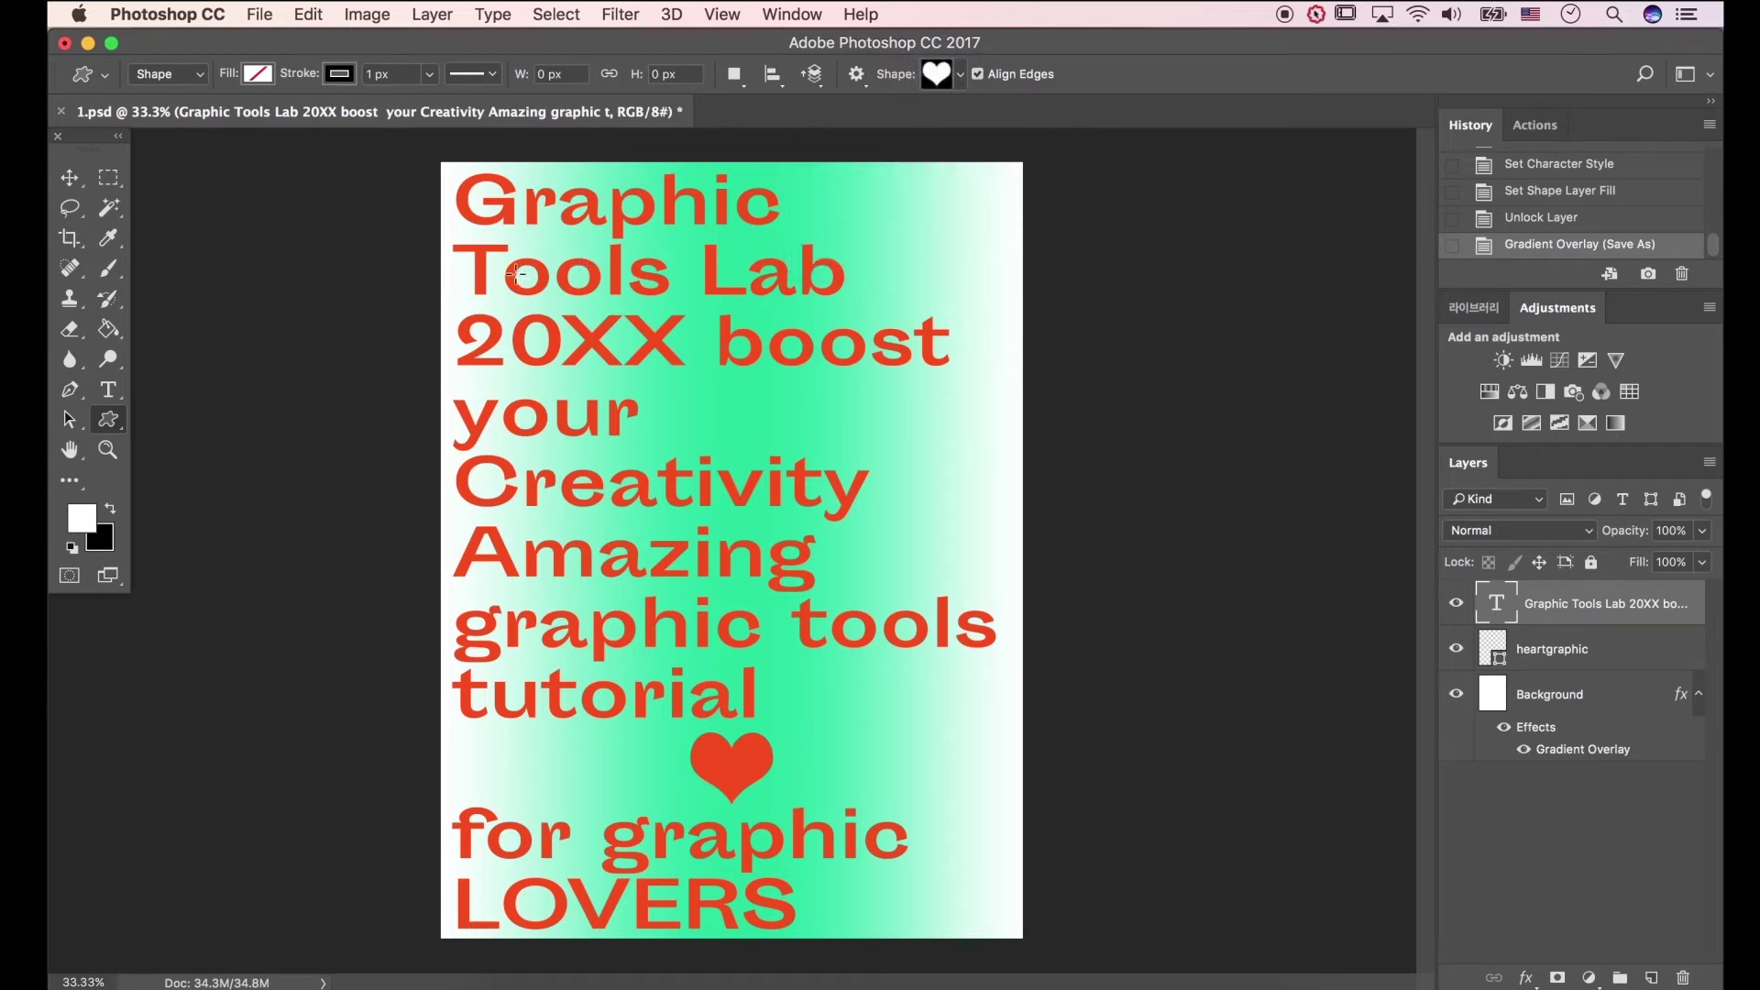
pyautogui.moveTo(563, 282); pyautogui.dragTo(686, 634)
pyautogui.click(72, 180)
pyautogui.moveTo(591, 303); pyautogui.dragTo(603, 314)
# - Give the heart a solid black fill and no stroke
pyautogui.click(108, 418)
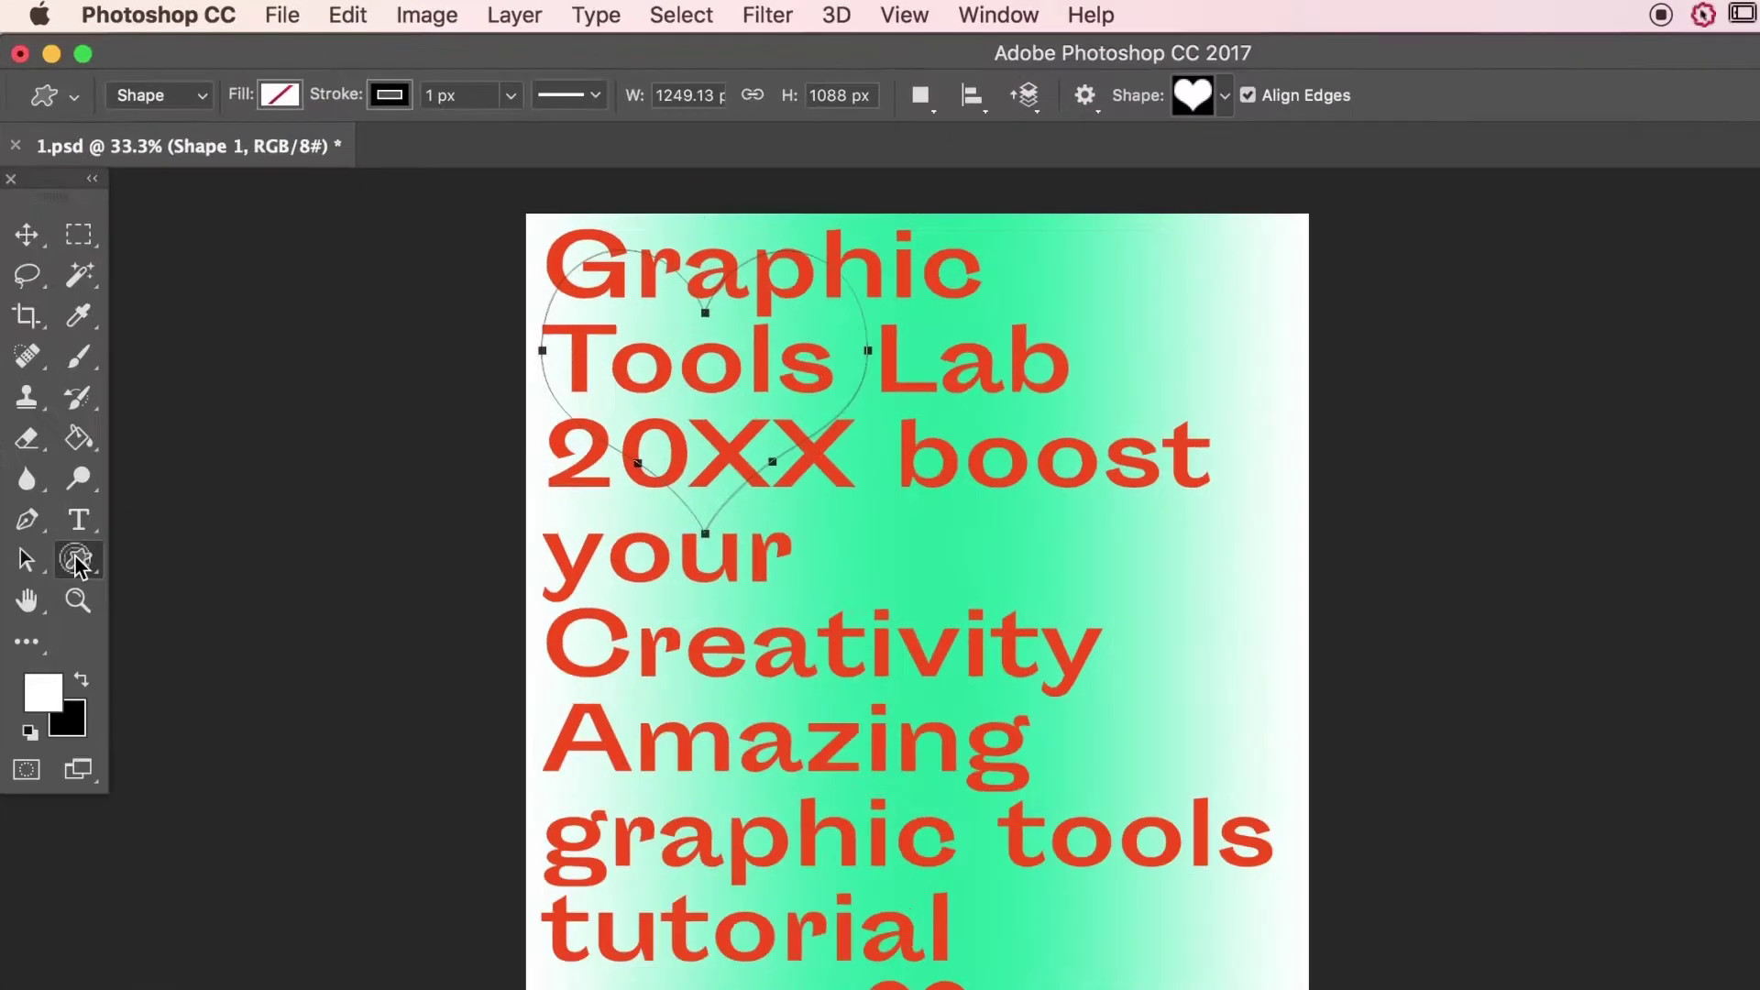
pyautogui.click(282, 97)
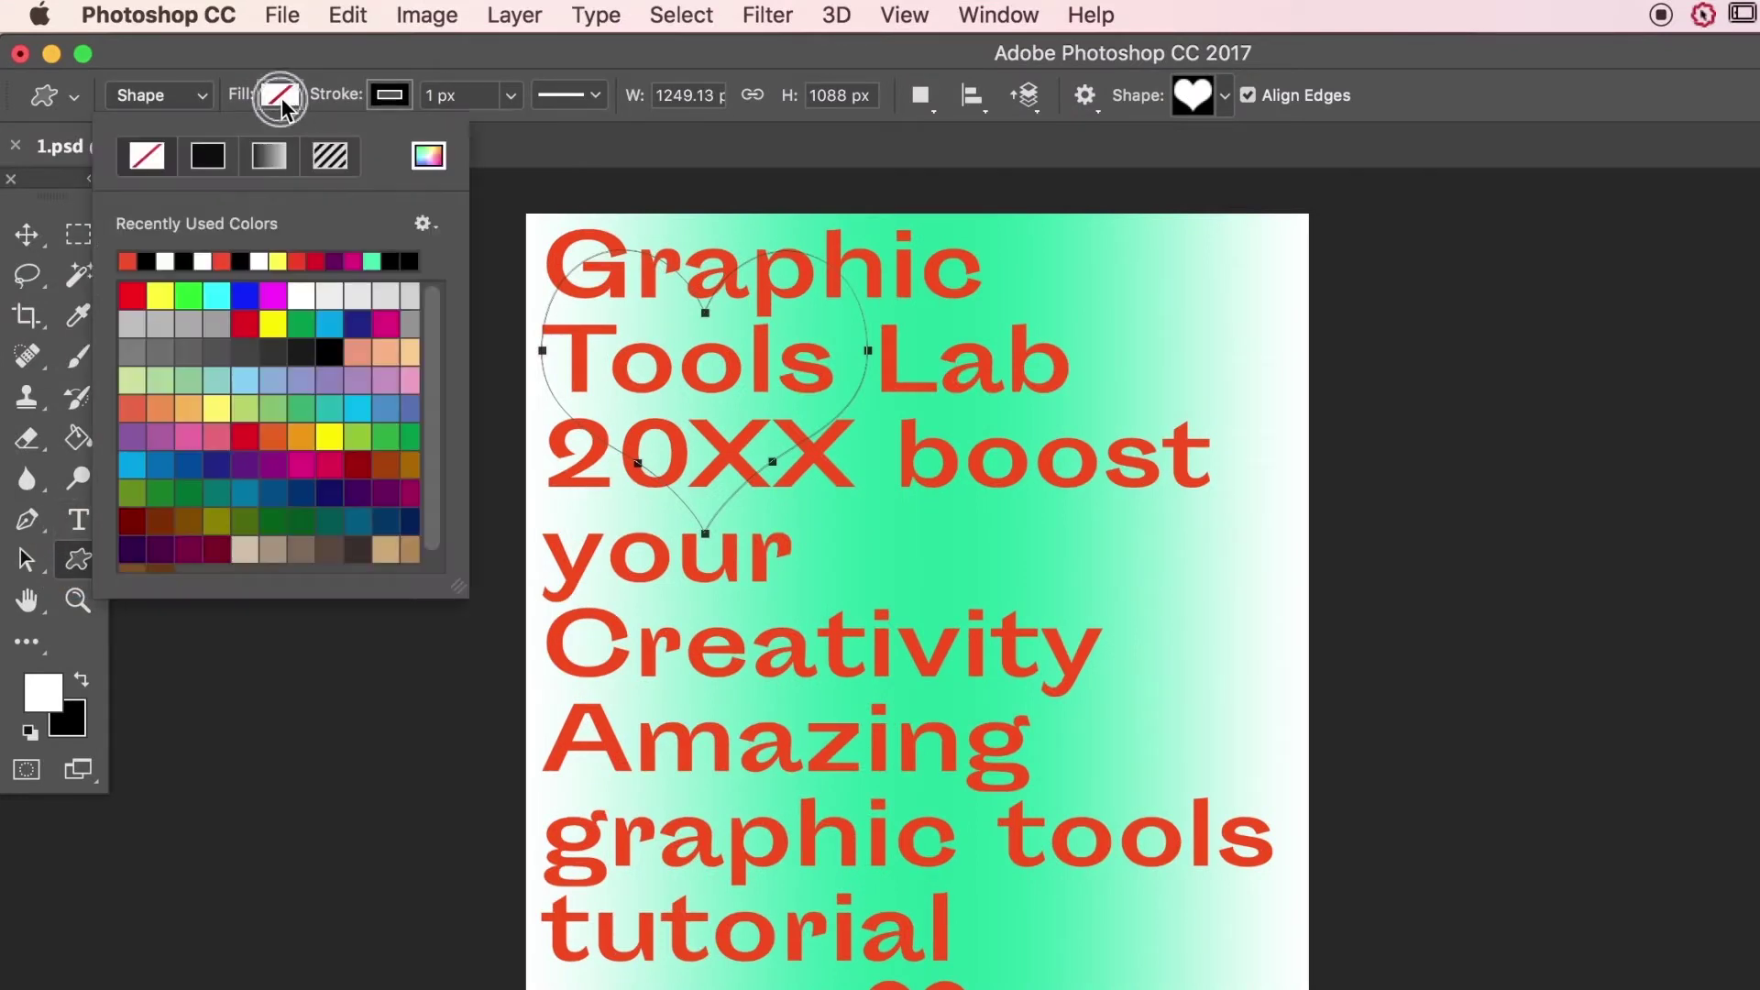
pyautogui.click(210, 162)
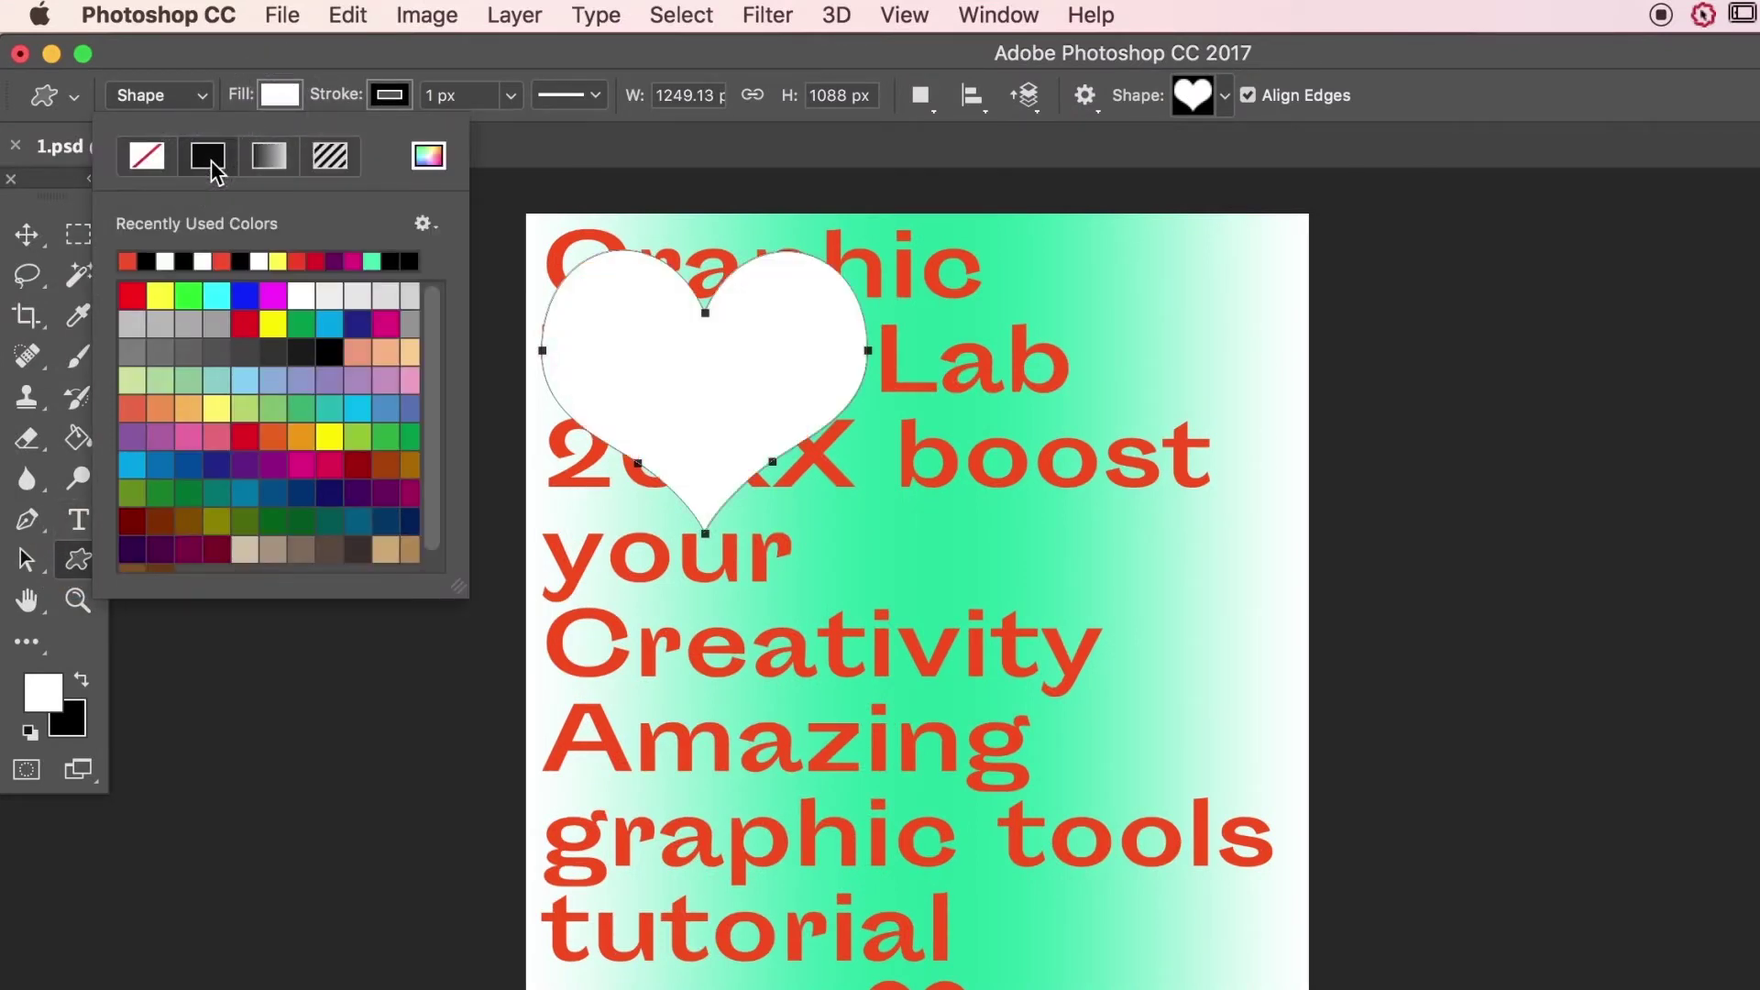
pyautogui.click(147, 263)
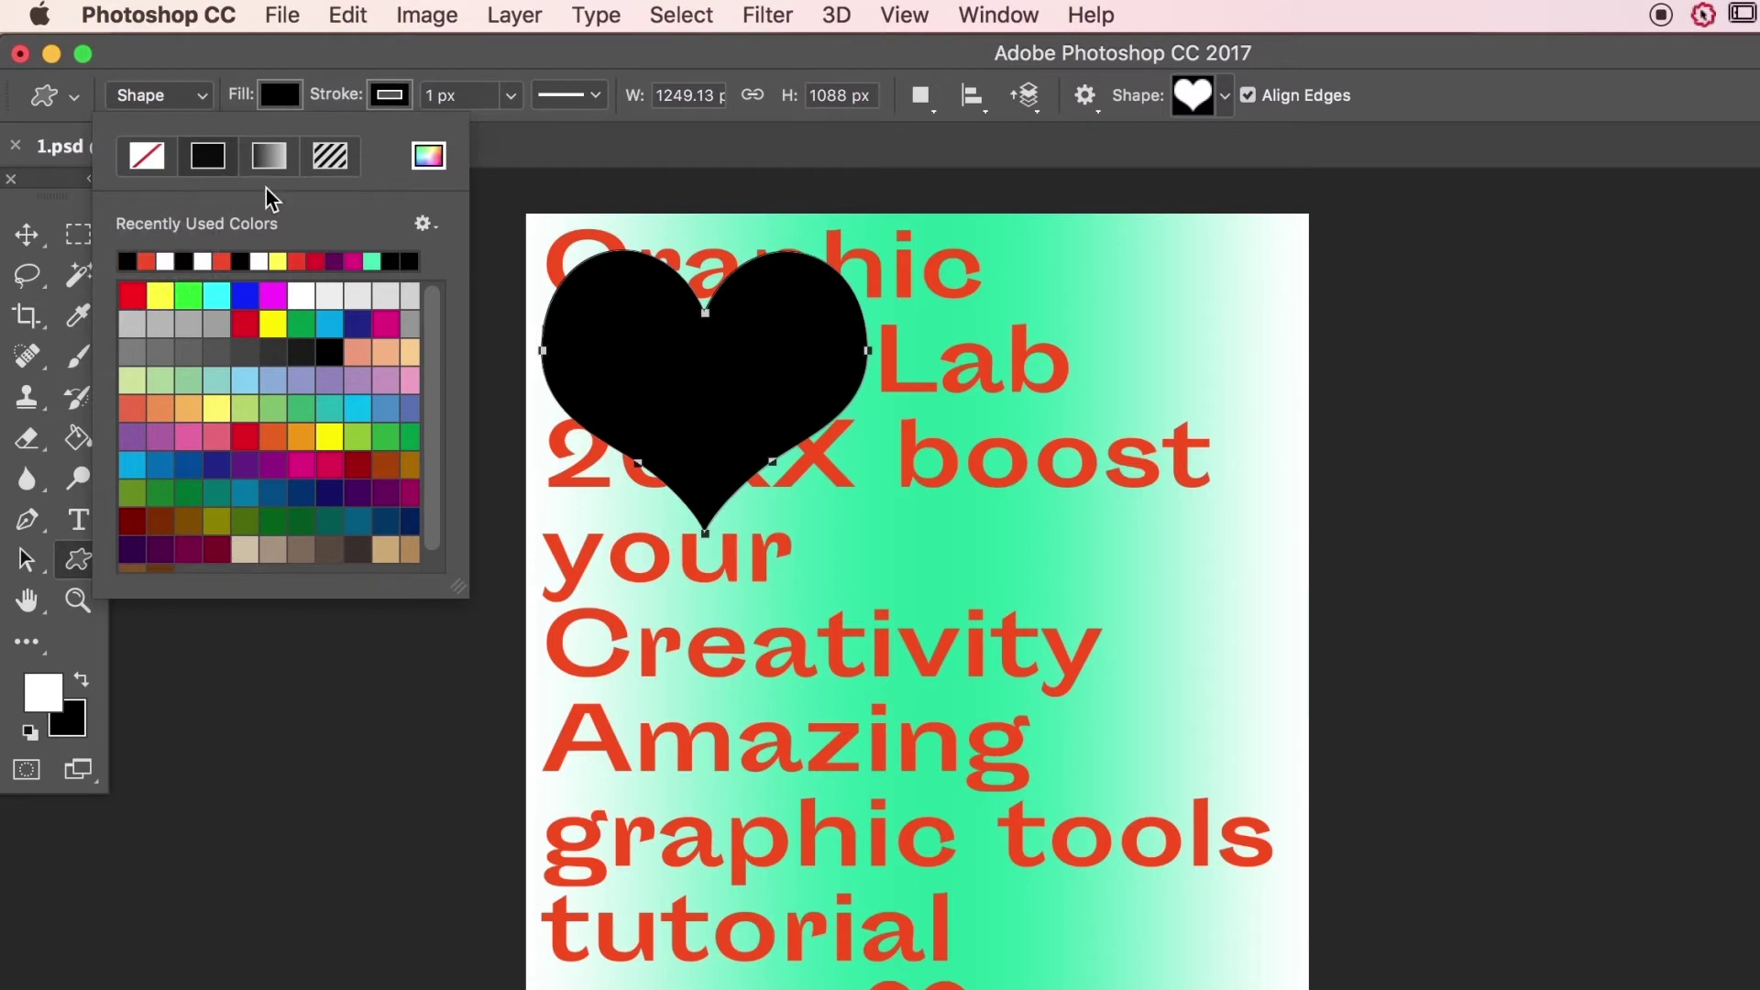
pyautogui.click(388, 96)
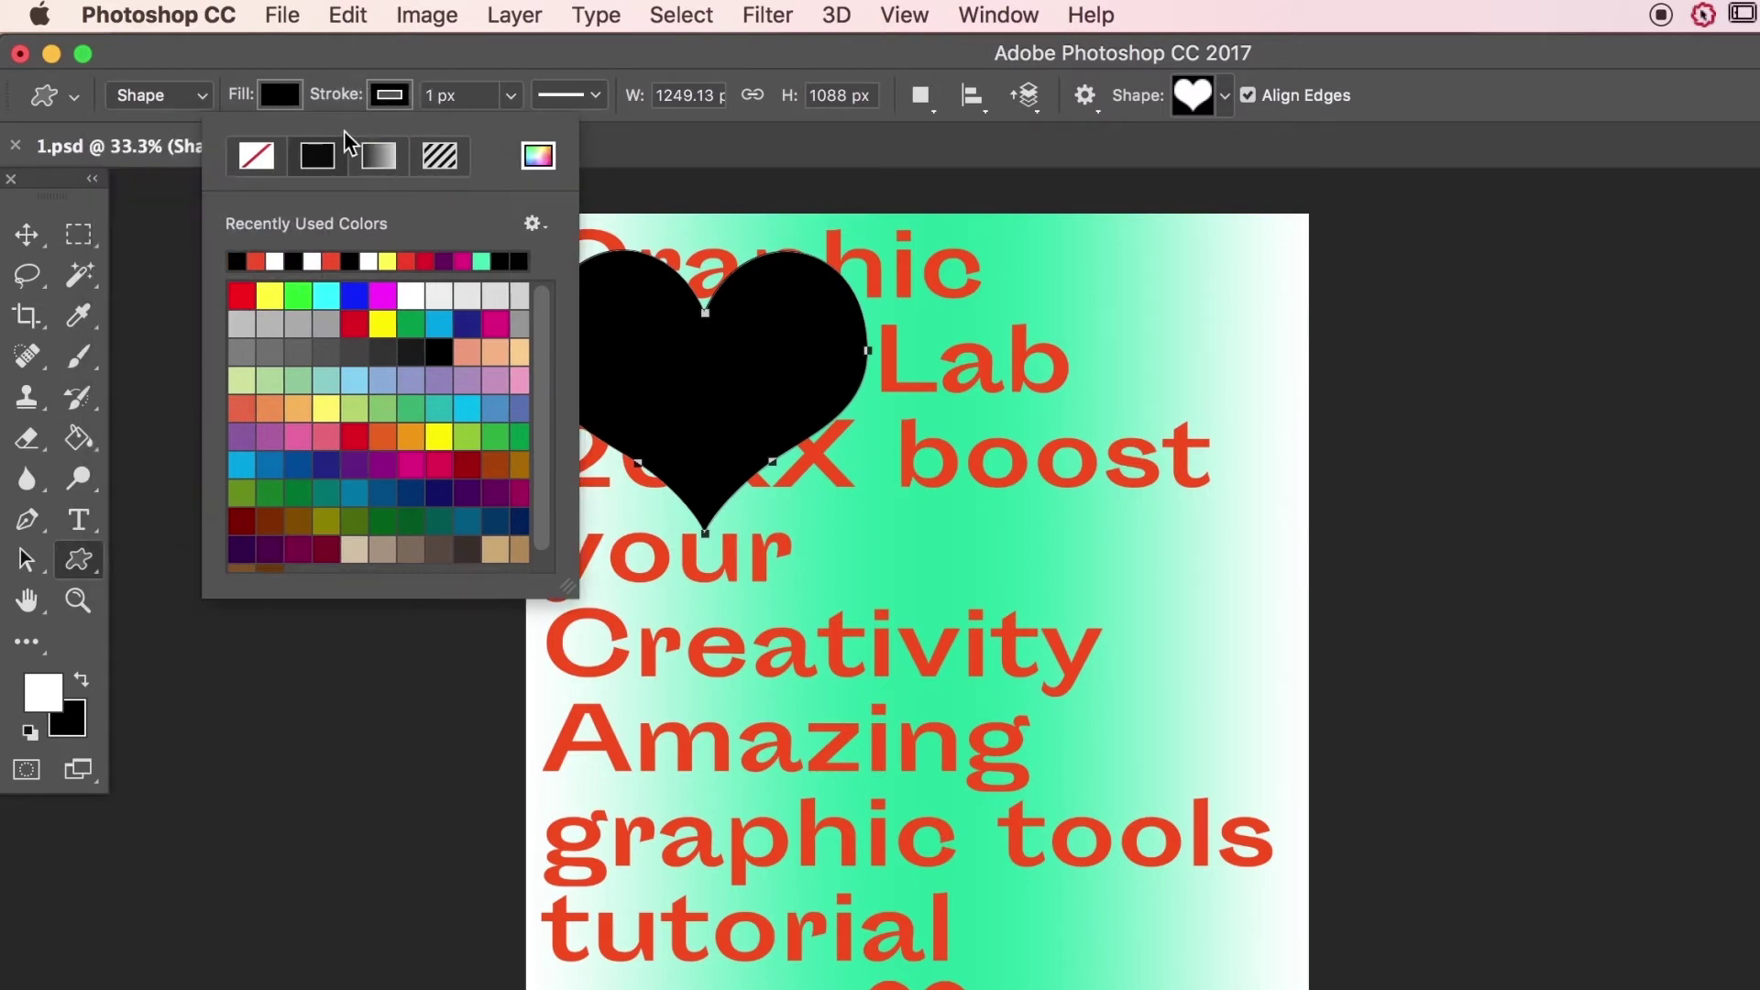
pyautogui.click(257, 153)
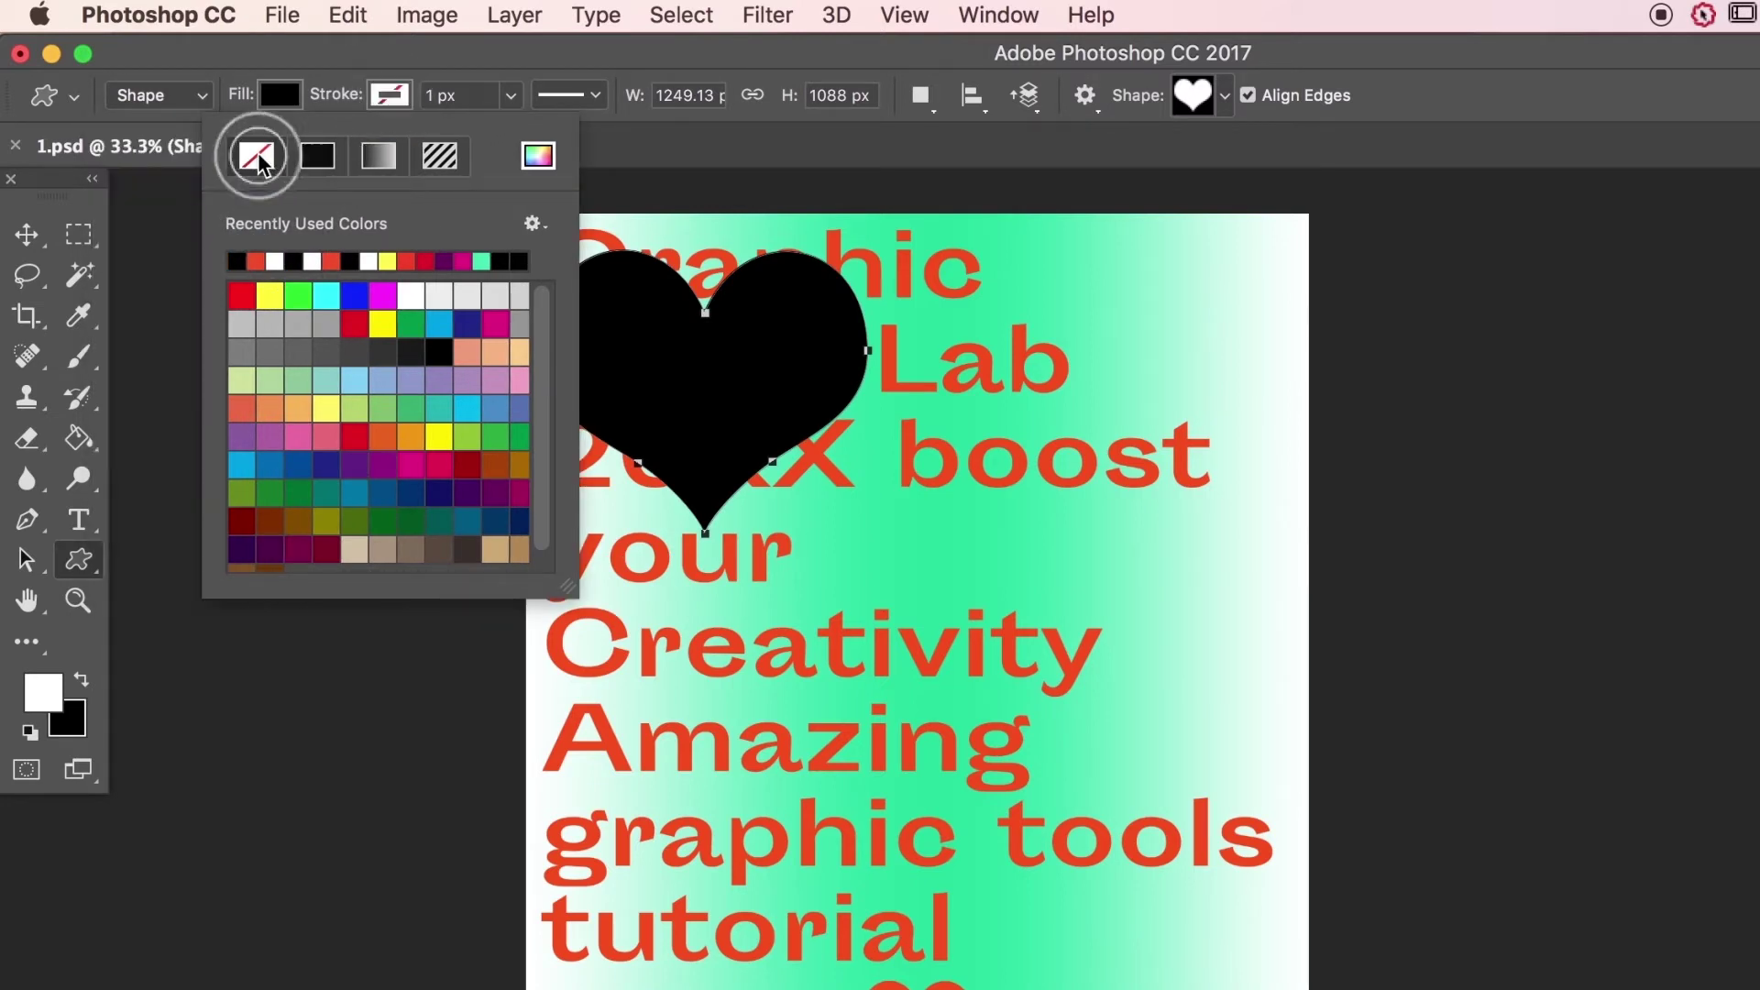
pyautogui.click(383, 97)
pyautogui.click(26, 234)
pyautogui.click(312, 262)
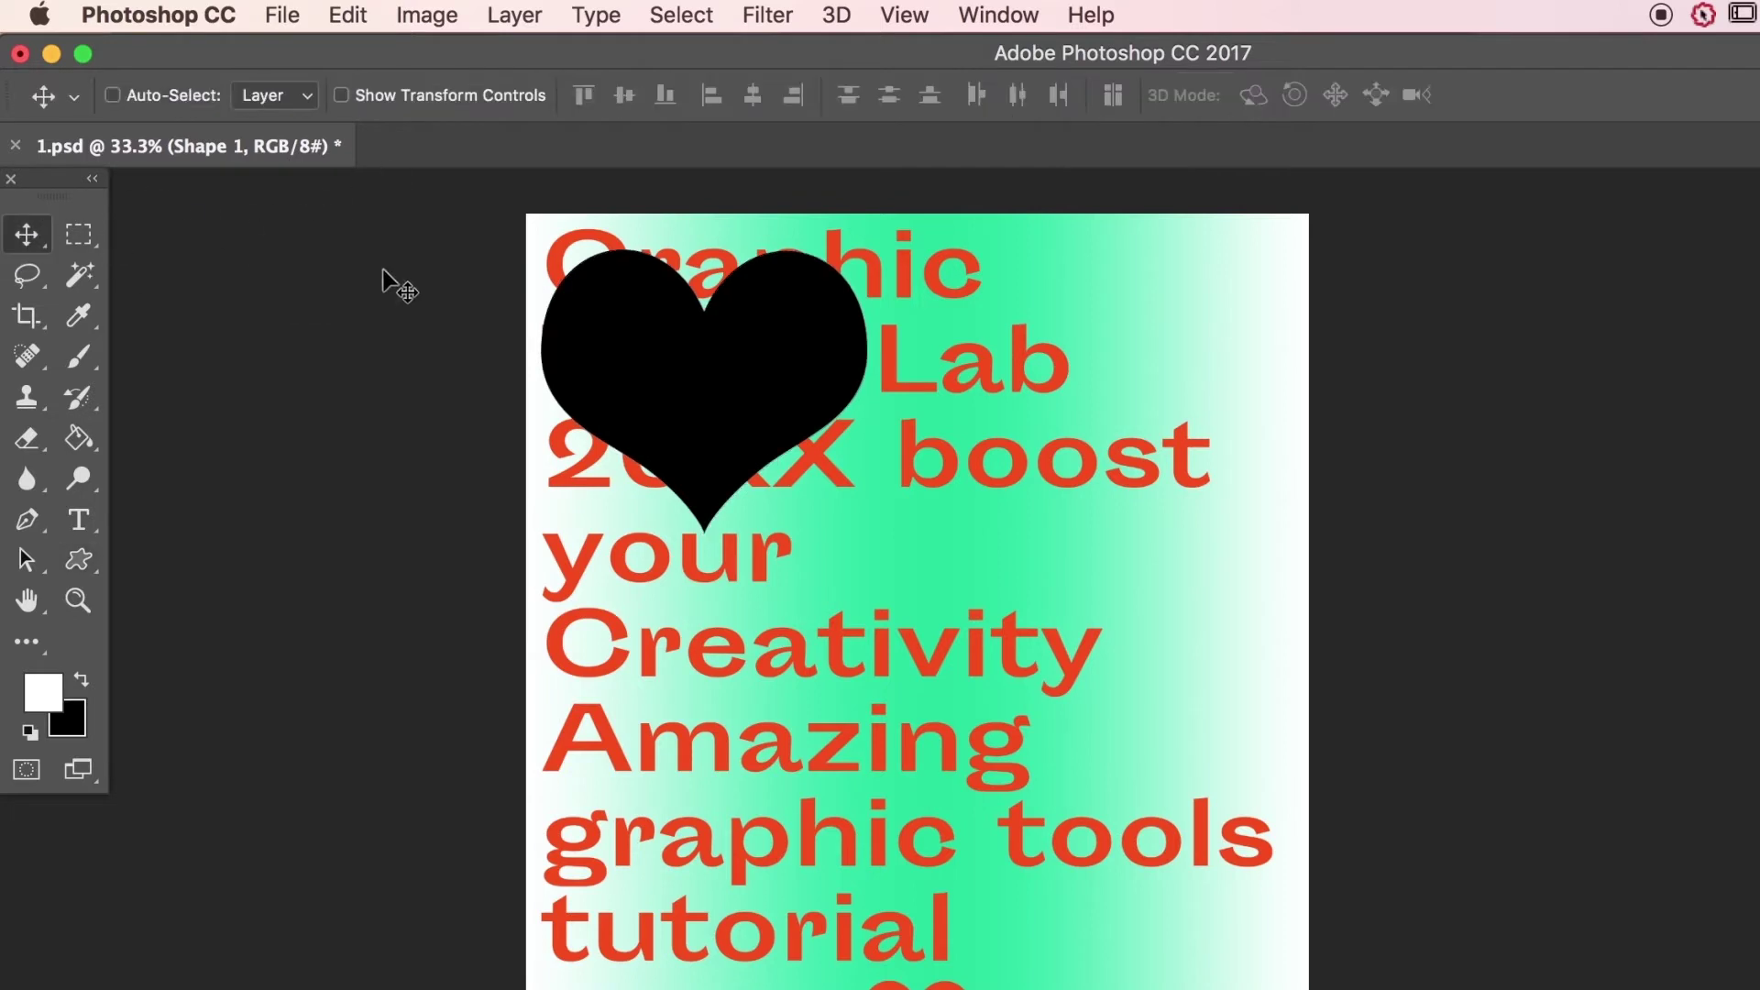
# - Scale the heart up slightly and duplicate it onto the right side of the poster
pyautogui.press('super+t')
pyautogui.moveTo(869, 519); pyautogui.dragTo(888, 550)
pyautogui.press('Return')
pyautogui.moveTo(761, 453); pyautogui.dragTo(1171, 461)
pyautogui.press('Right')
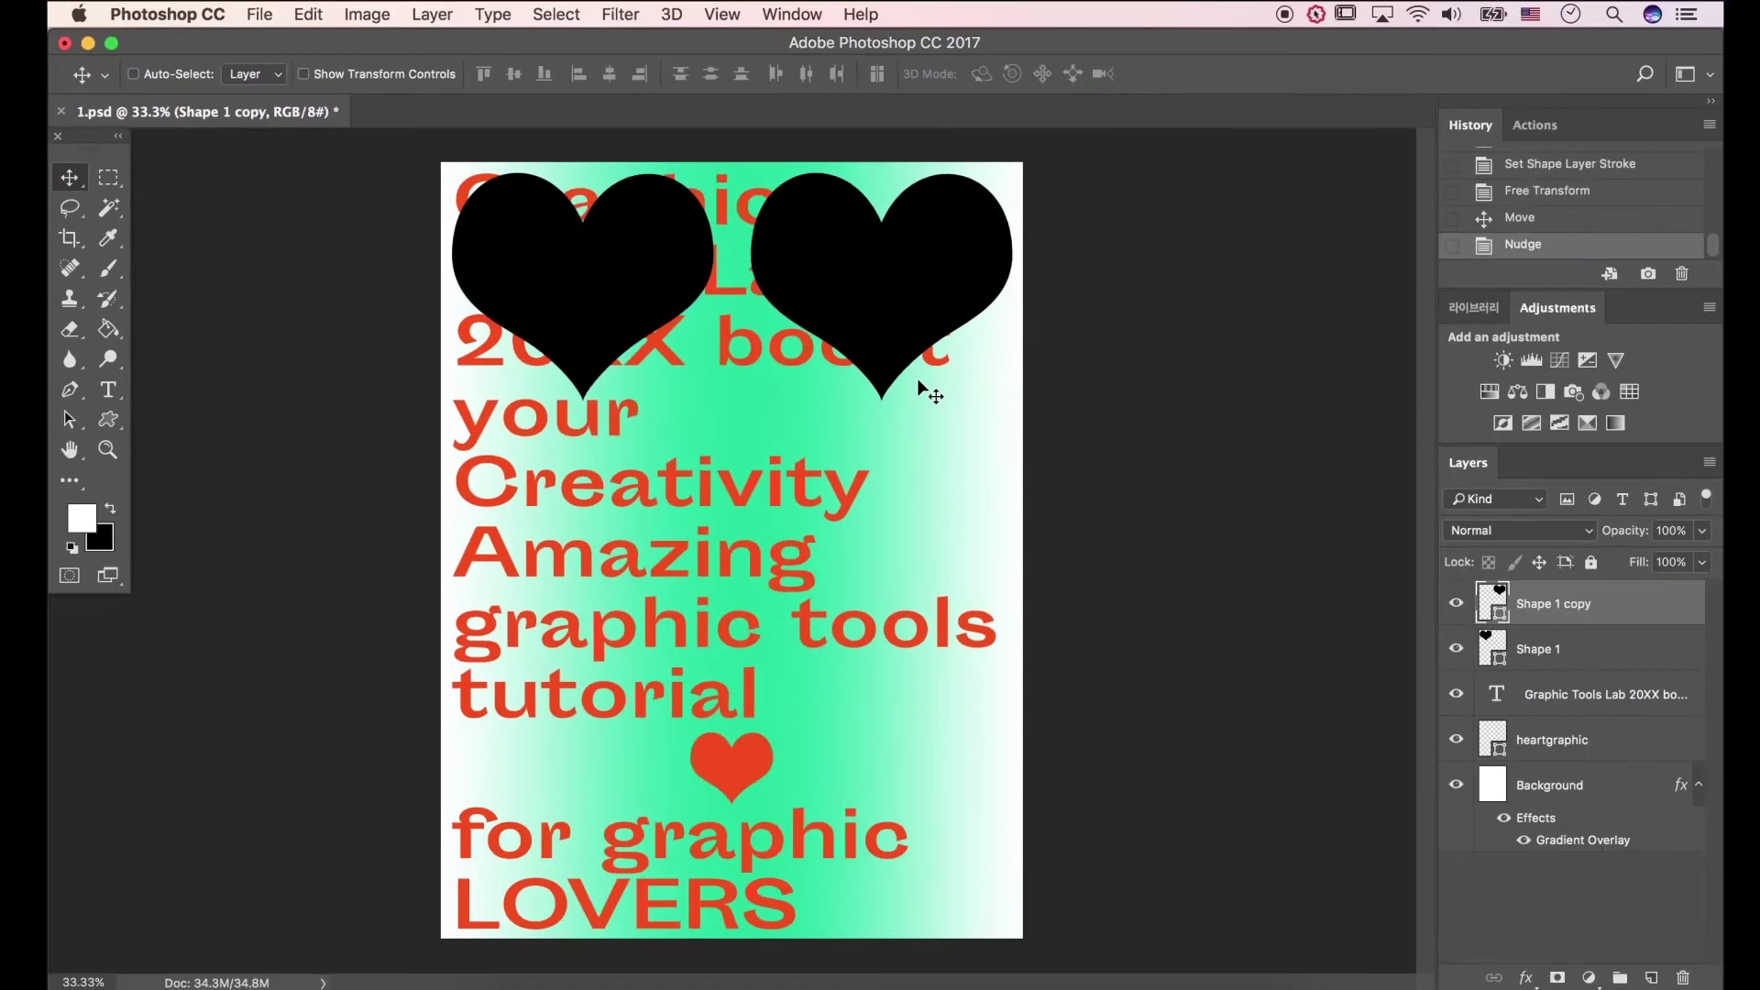
pyautogui.press('Right')
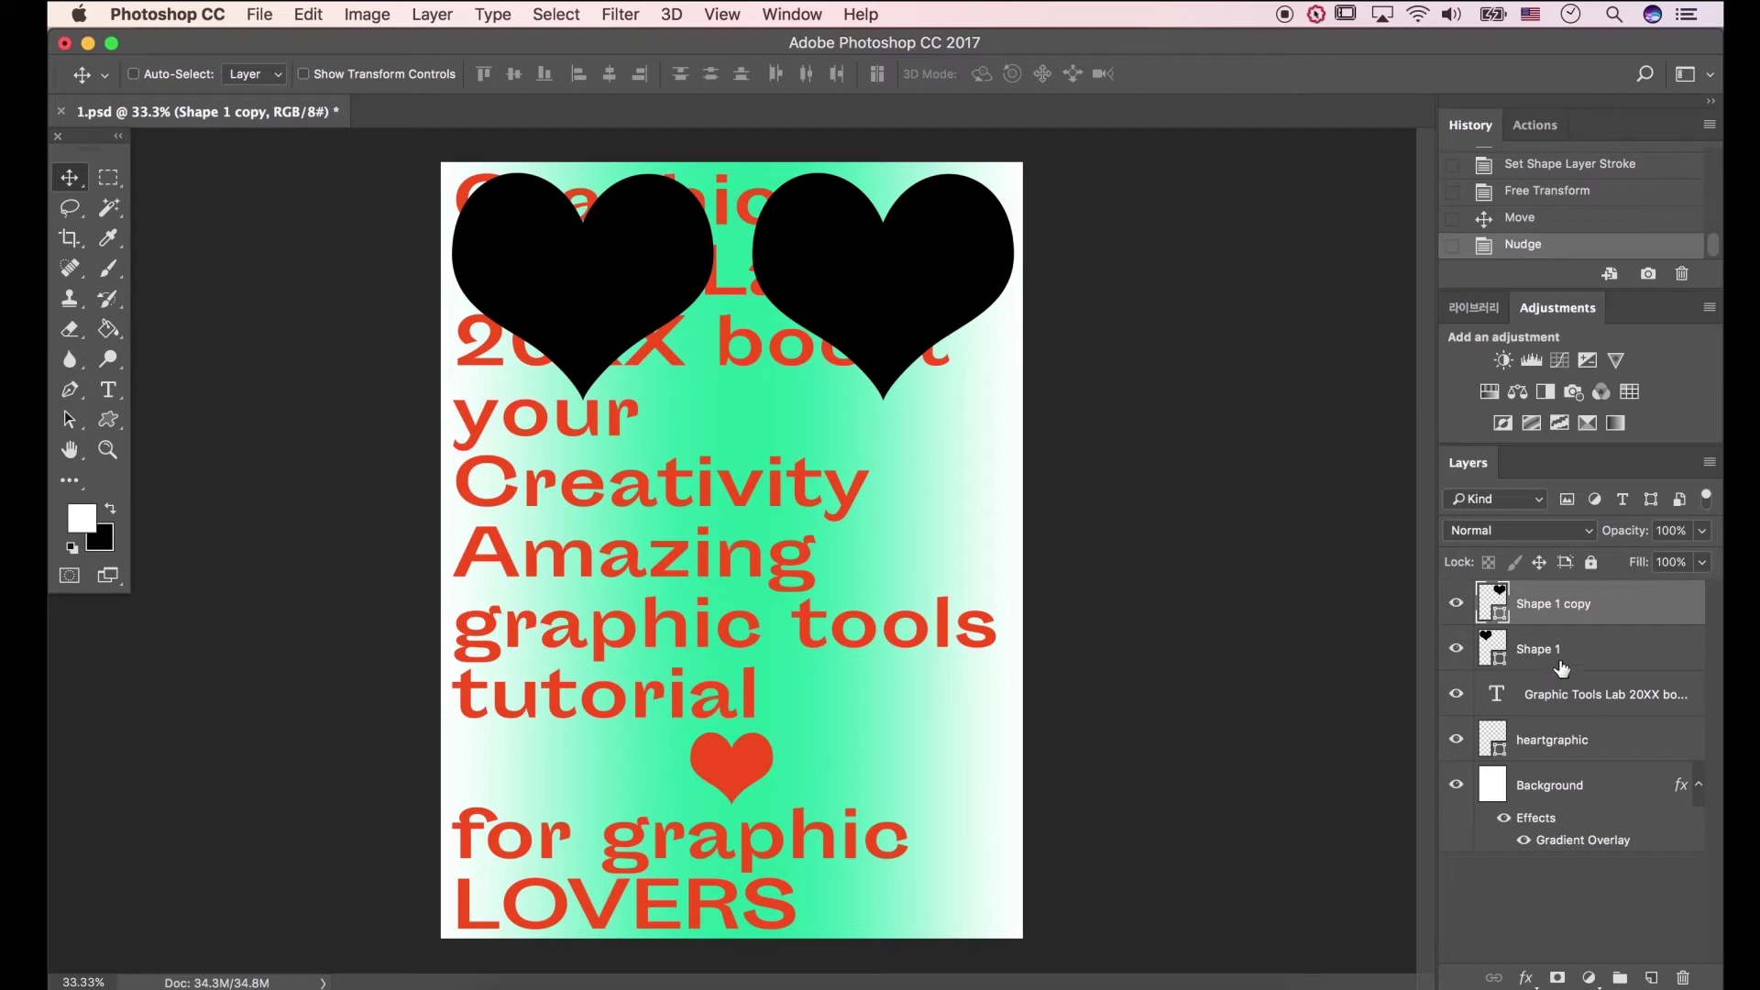
# - Copy the pair of hearts downward into three rows, nudging the rows into position
pyautogui.keyDown('shift'); pyautogui.click(1561, 662); pyautogui.keyUp('shift')
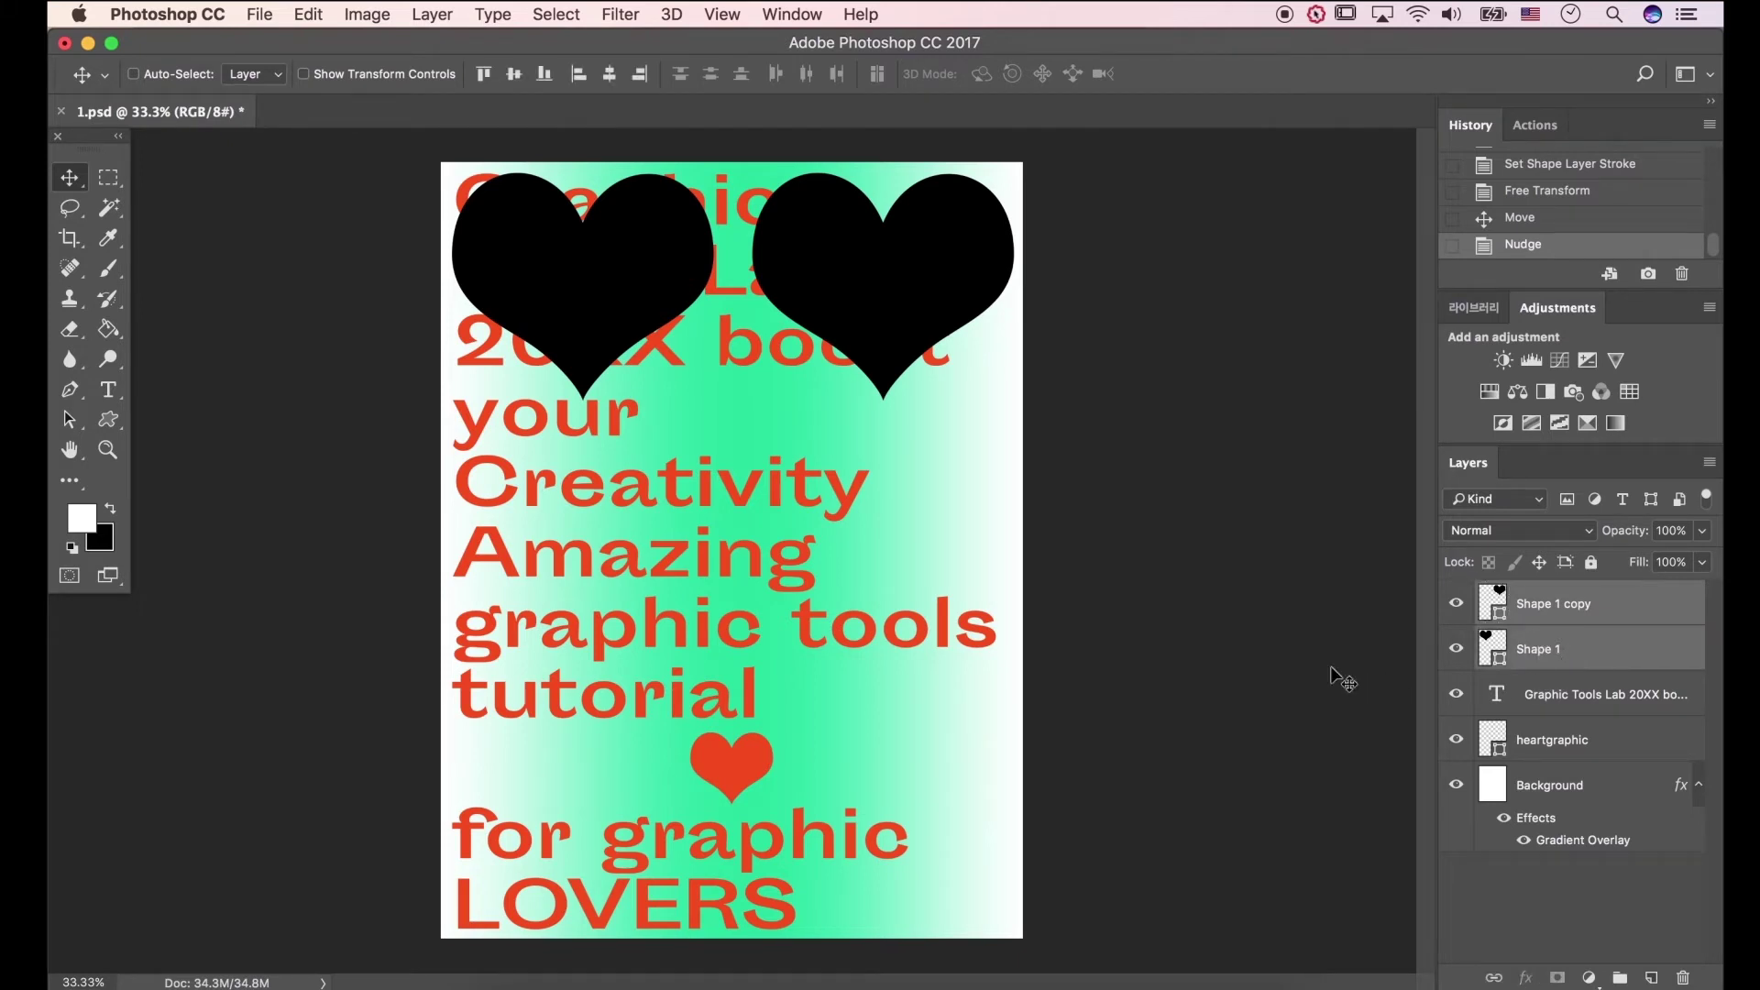
pyautogui.moveTo(906, 312); pyautogui.dragTo(912, 772)
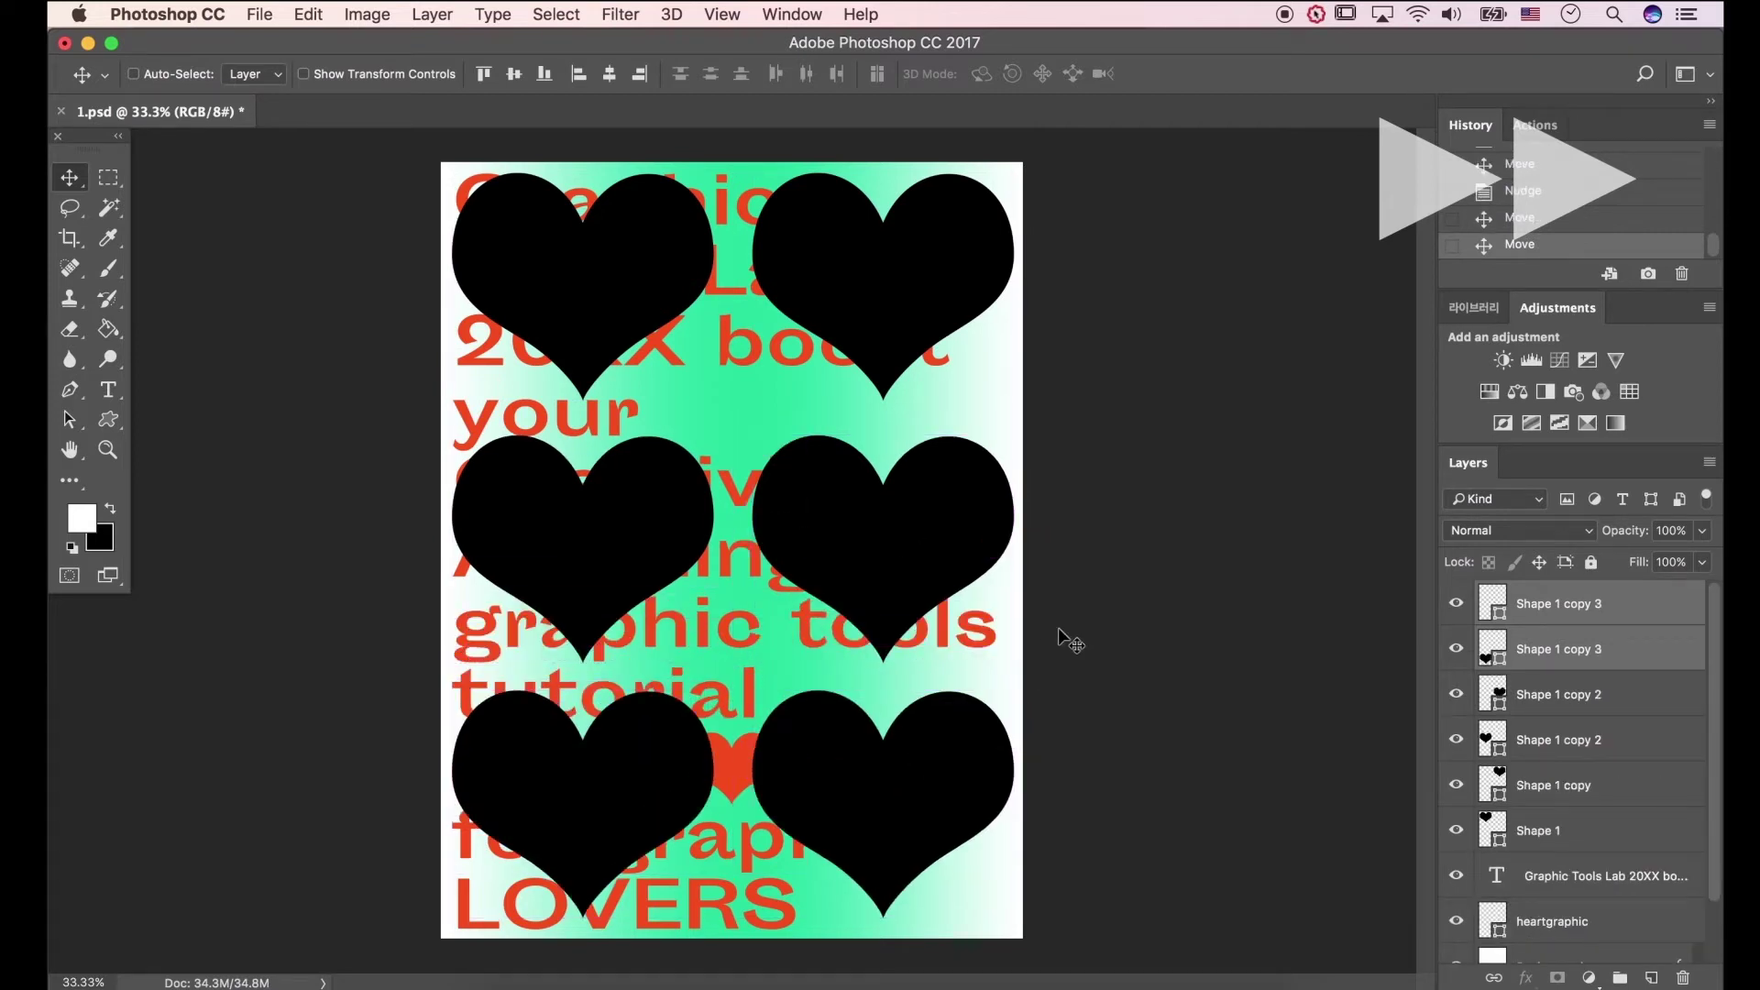
pyautogui.press('Down')
pyautogui.click(1559, 694)
pyautogui.keyDown('shift'); pyautogui.click(1583, 747); pyautogui.keyUp('shift')
pyautogui.press('Down')
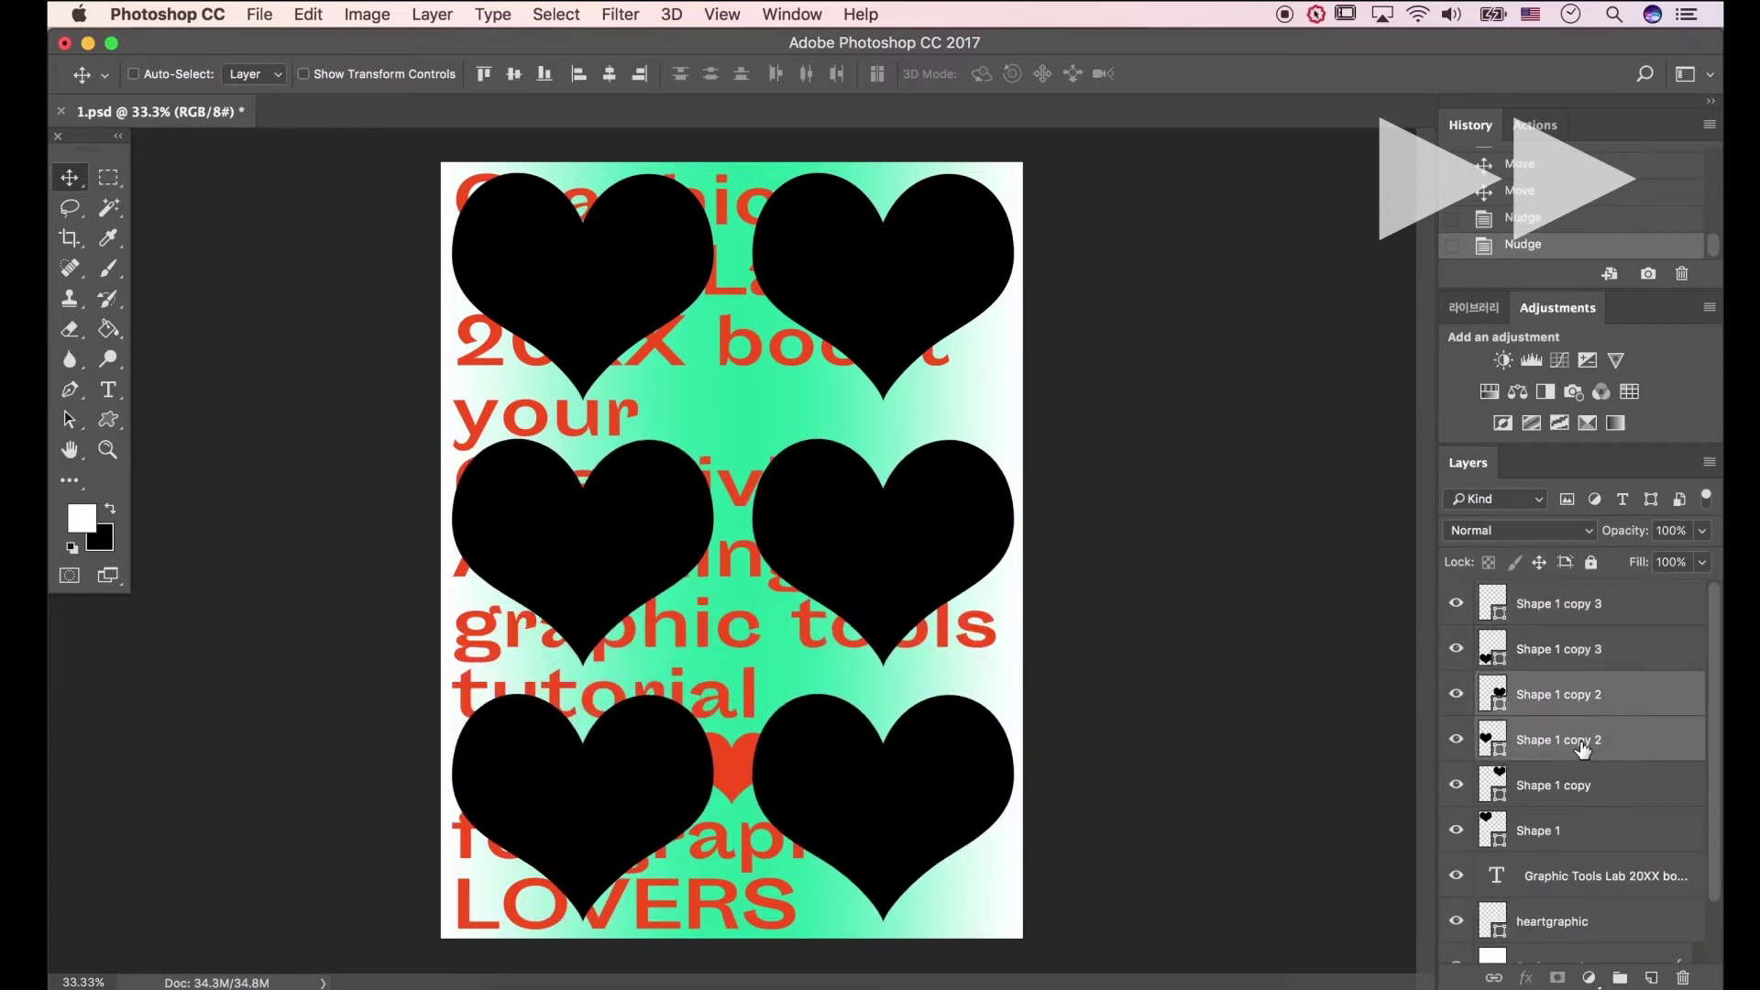
pyautogui.click(1584, 828)
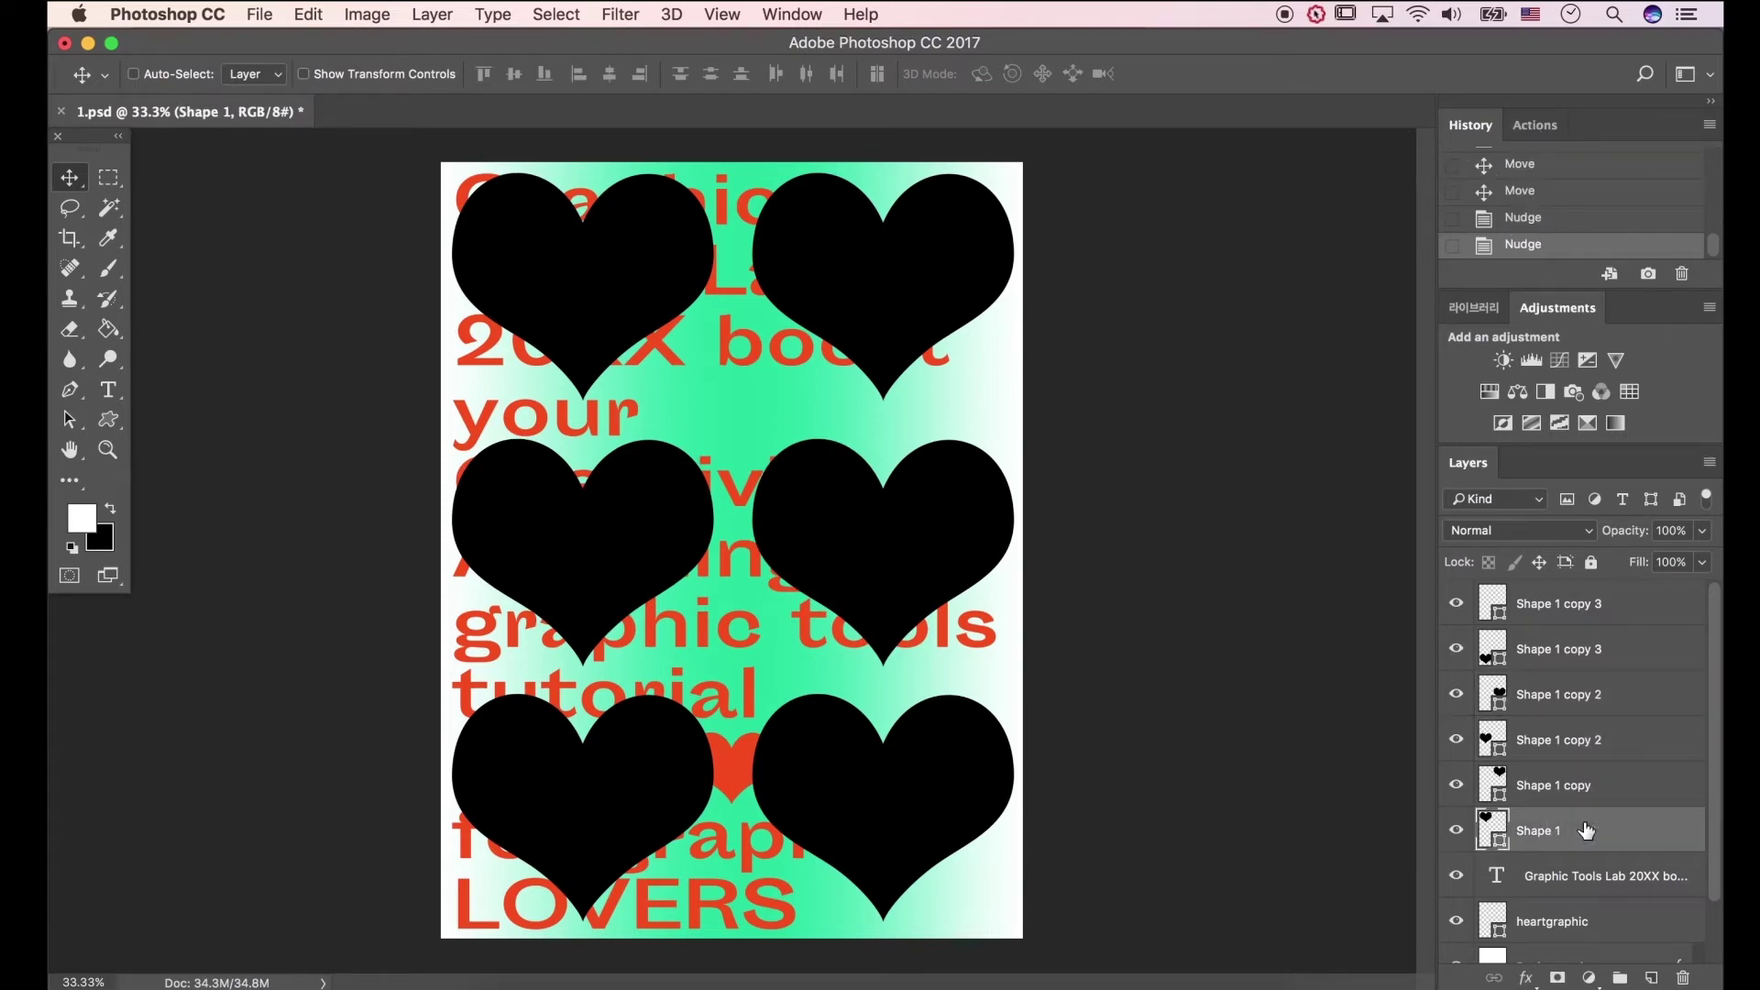
# - Select Shape 1 through Shape 1 copy 3 and apply Merge Shapes
pyautogui.keyDown('shift'); pyautogui.click(1570, 596); pyautogui.keyUp('shift')
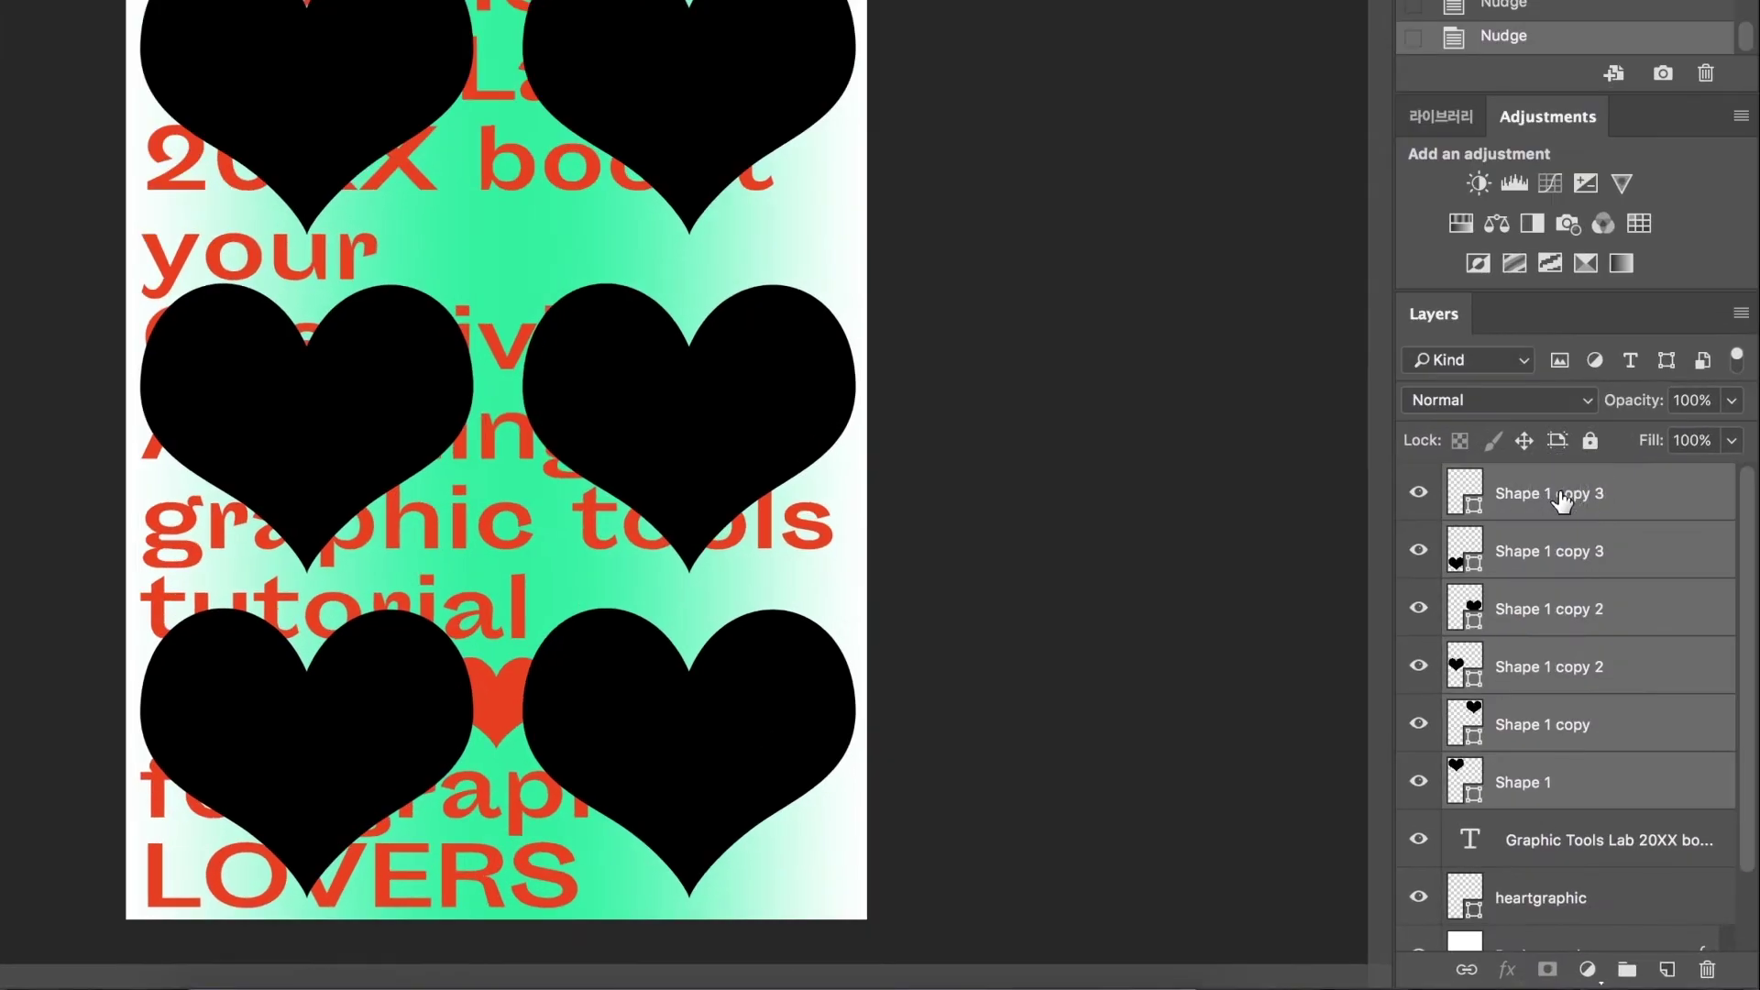
pyautogui.rightClick(1567, 601)
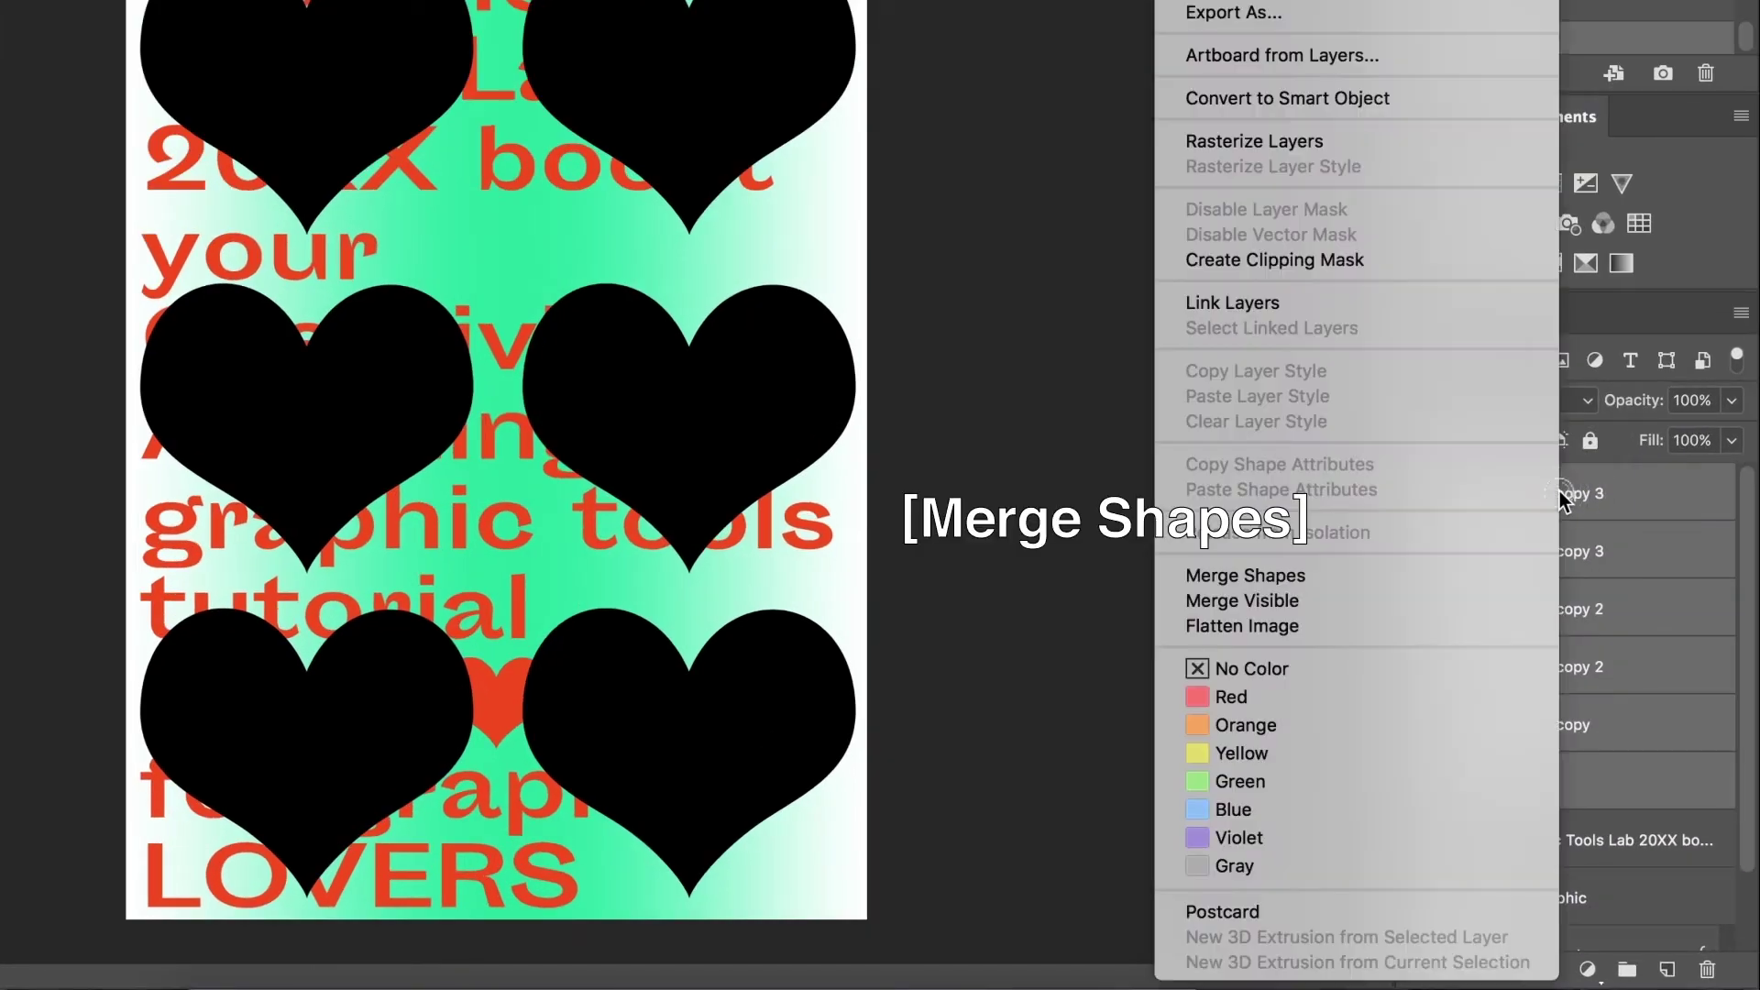
pyautogui.click(1499, 583)
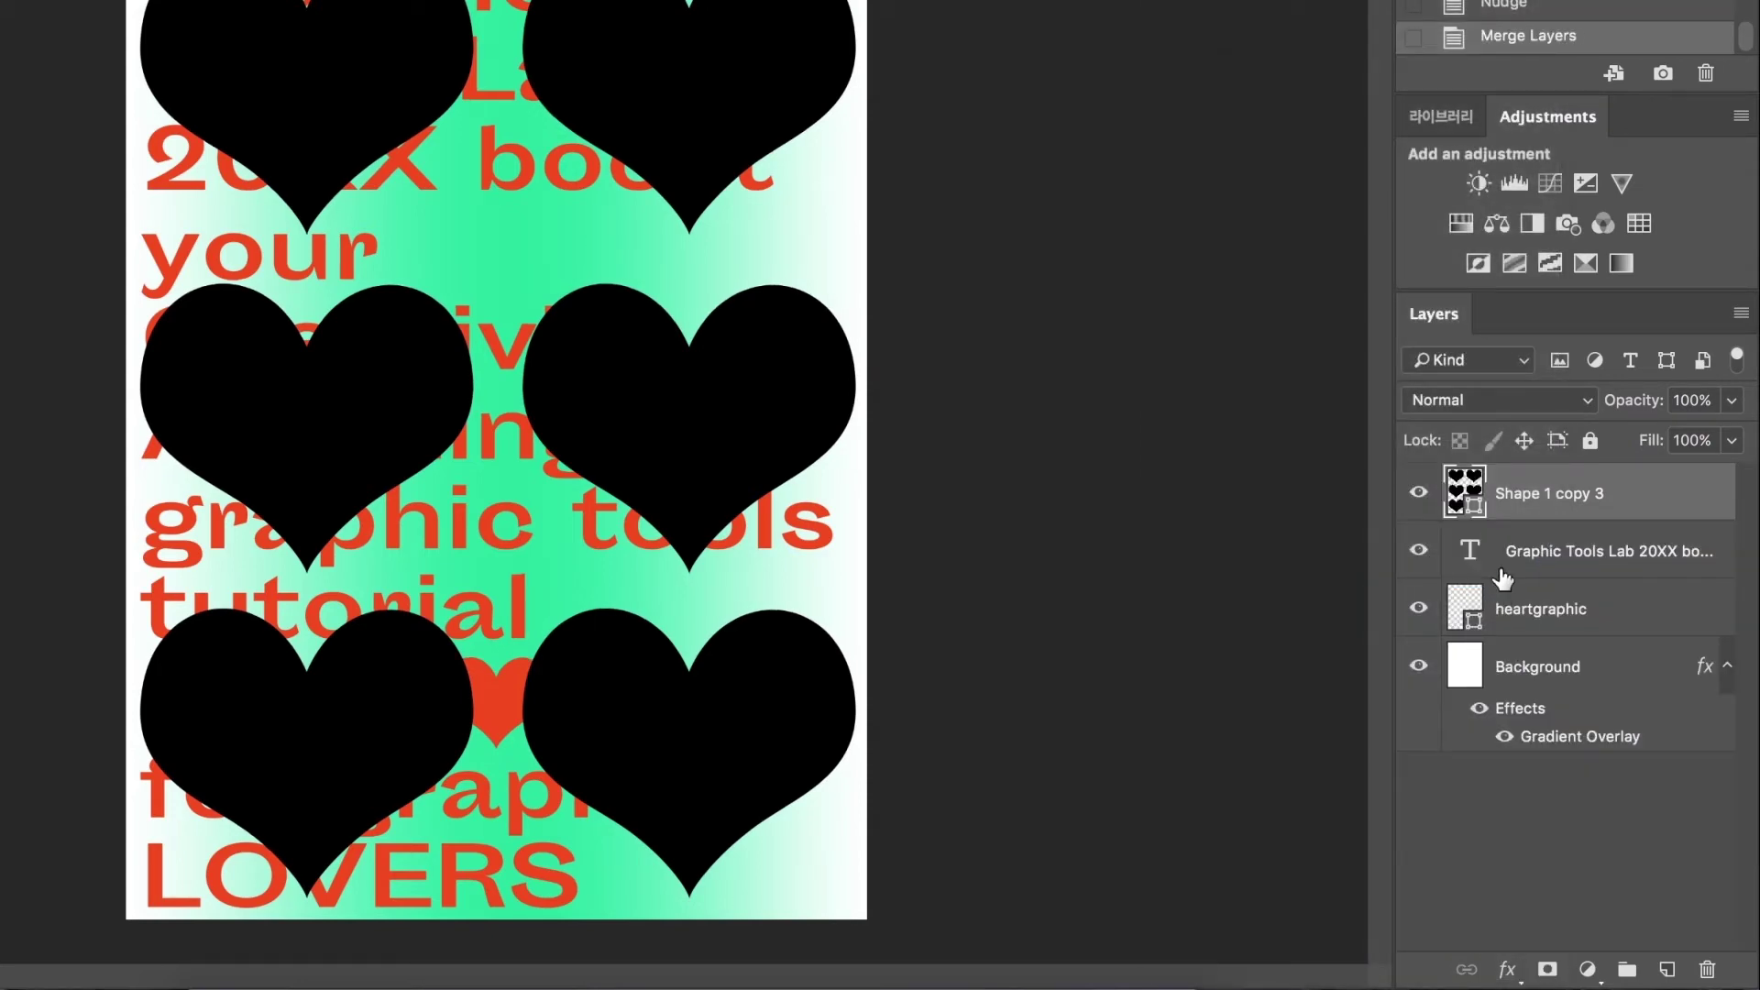
pyautogui.click(1505, 971)
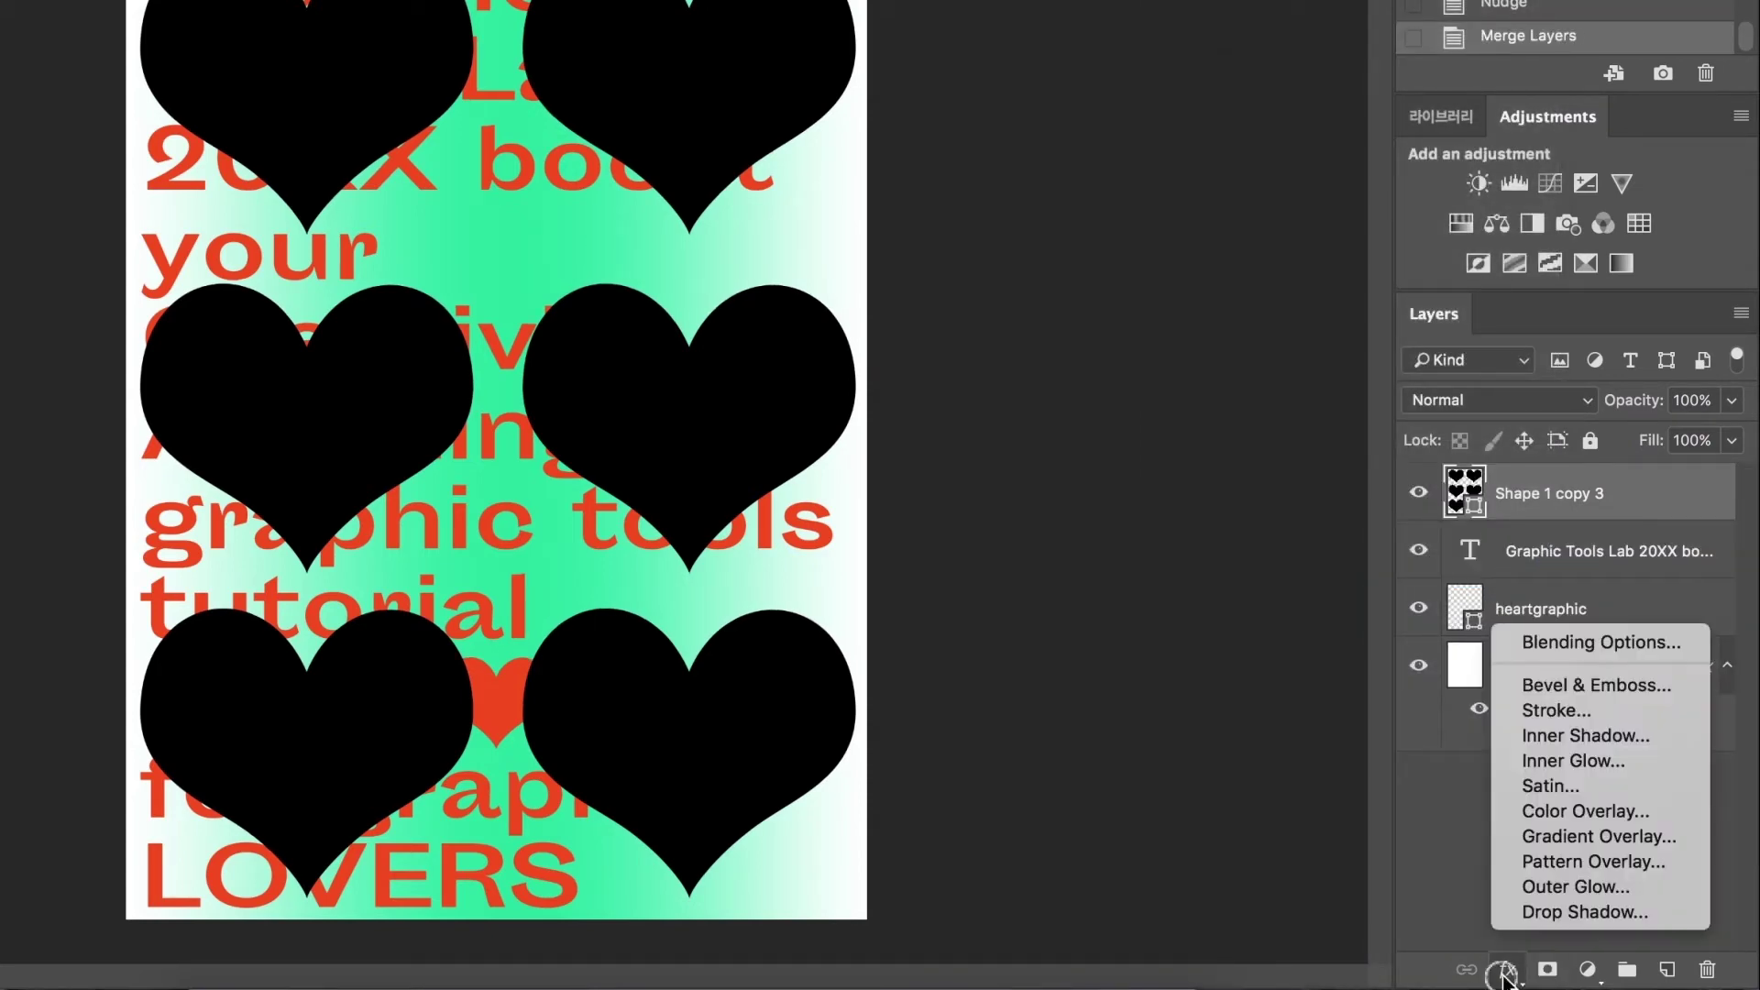
# - Add a Bevel & Emboss effect as a Smooth Inner Bevel with depth 272%
pyautogui.click(1538, 684)
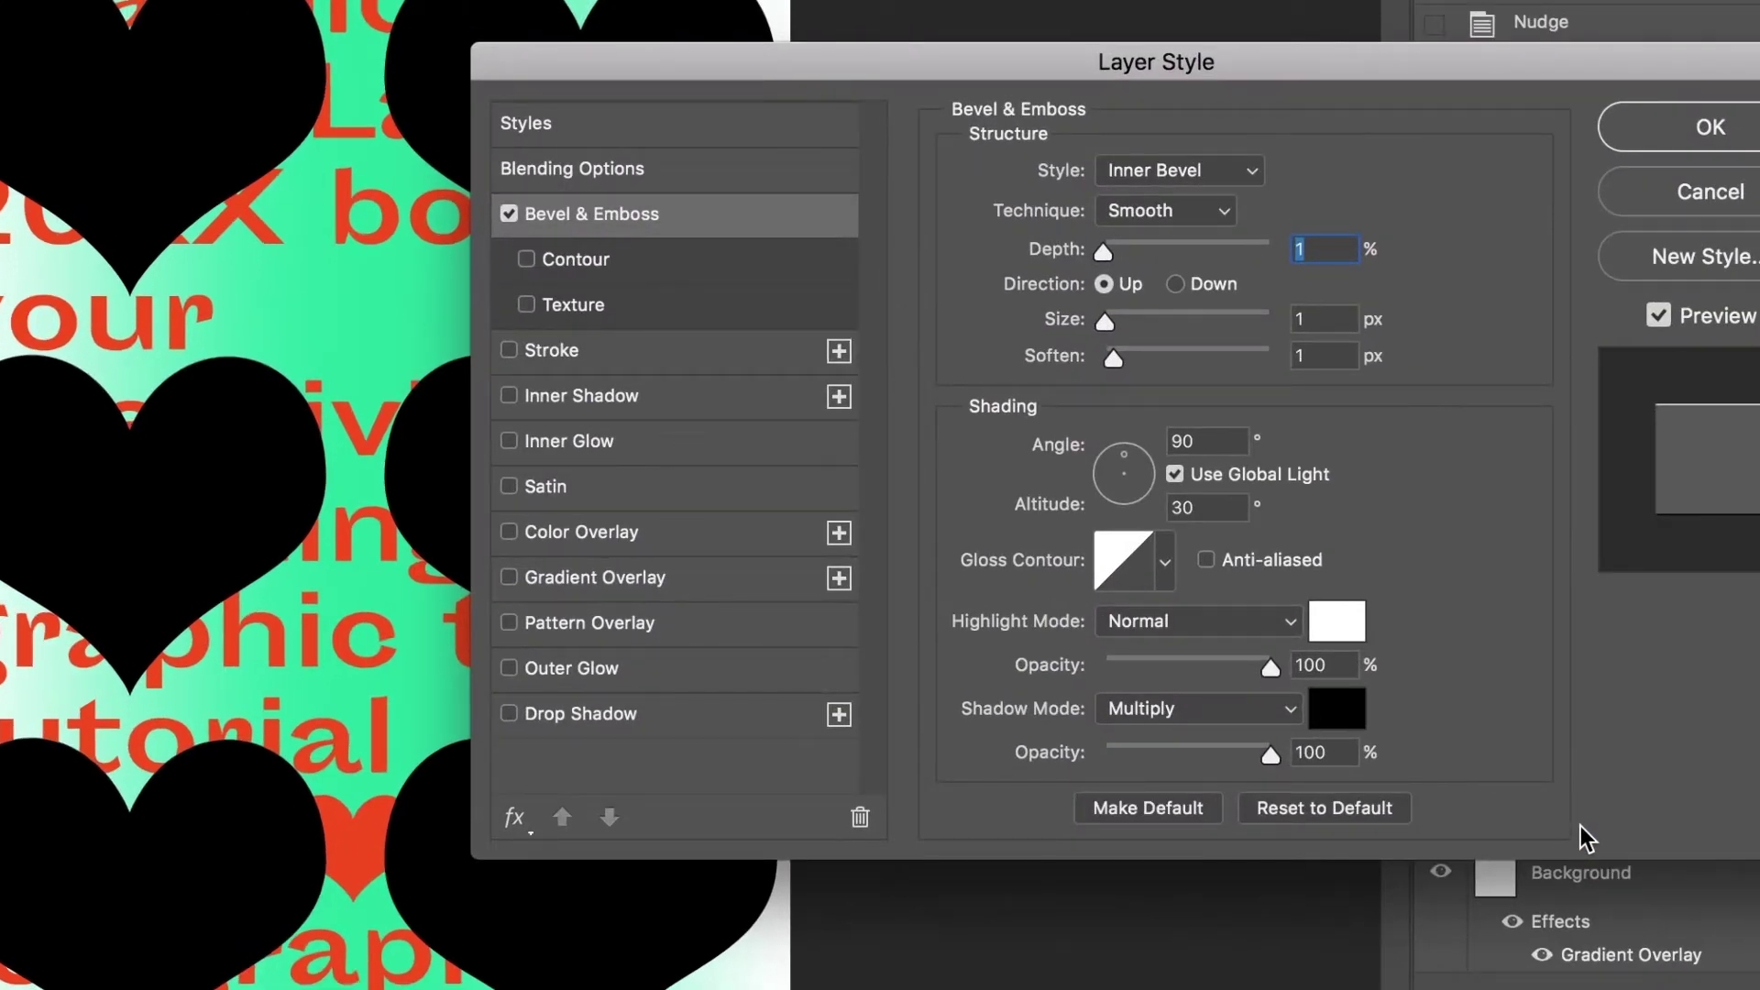
pyautogui.click(1224, 168)
pyautogui.click(1224, 168)
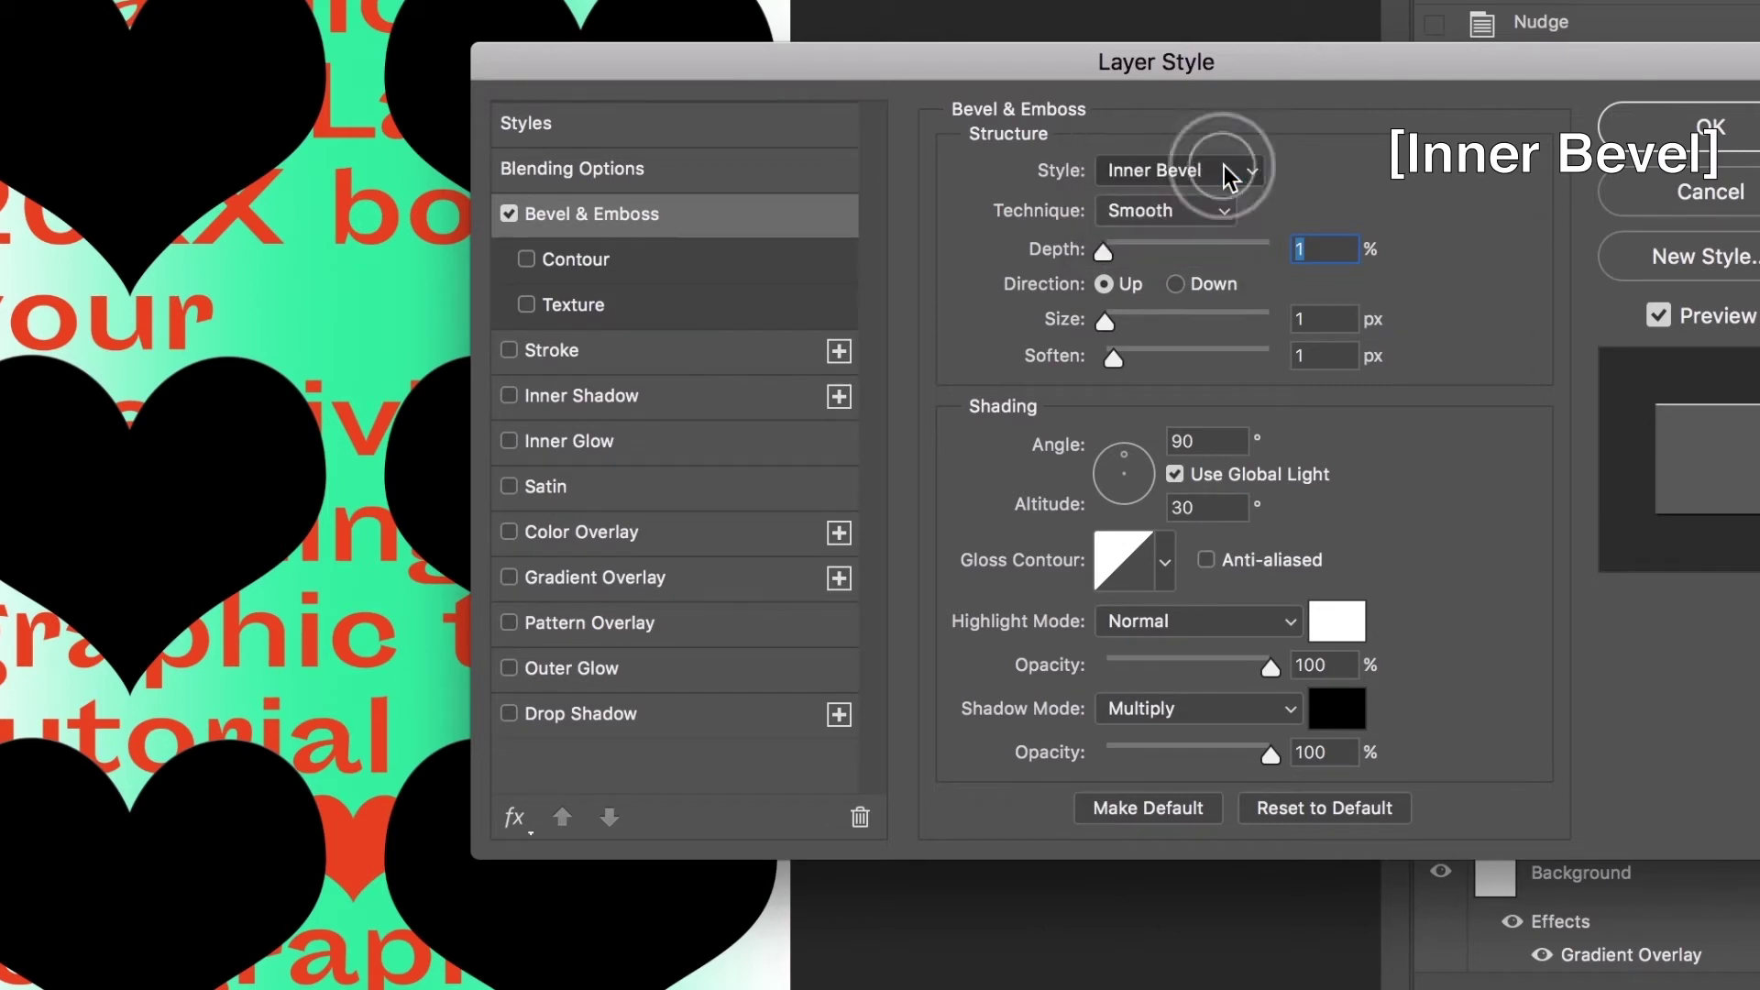
pyautogui.click(1208, 212)
pyautogui.click(1191, 210)
pyautogui.doubleClick(1324, 250)
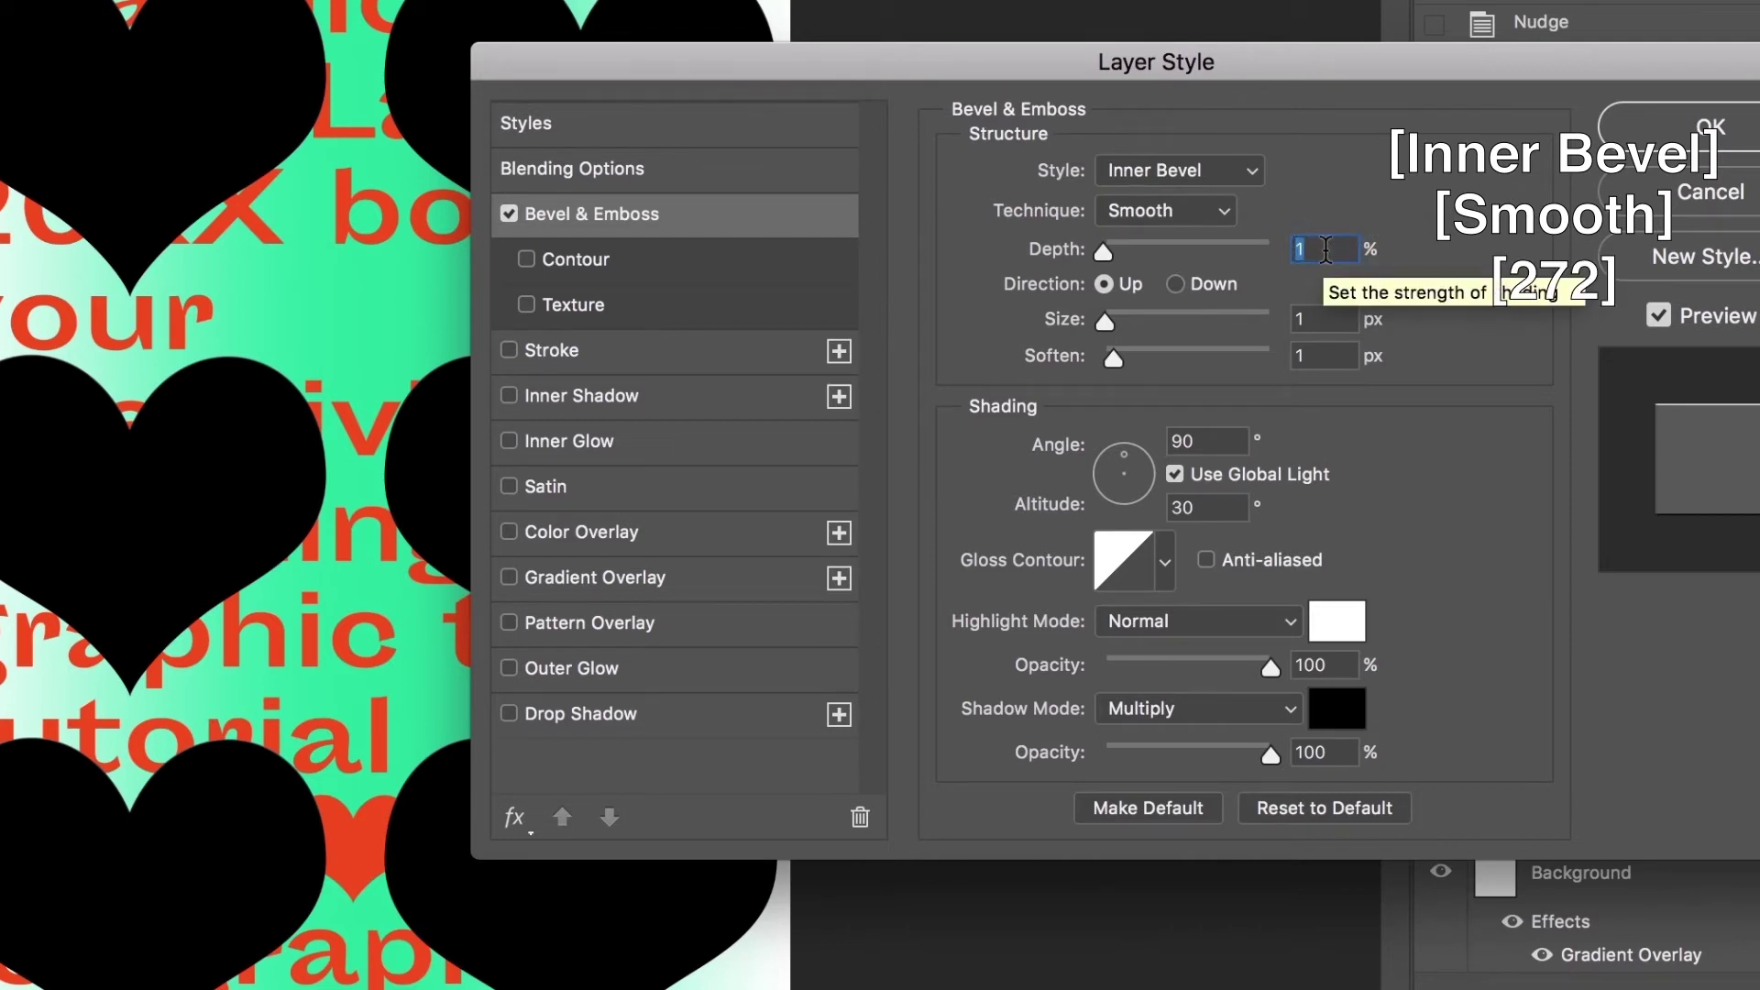
pyautogui.write('272')
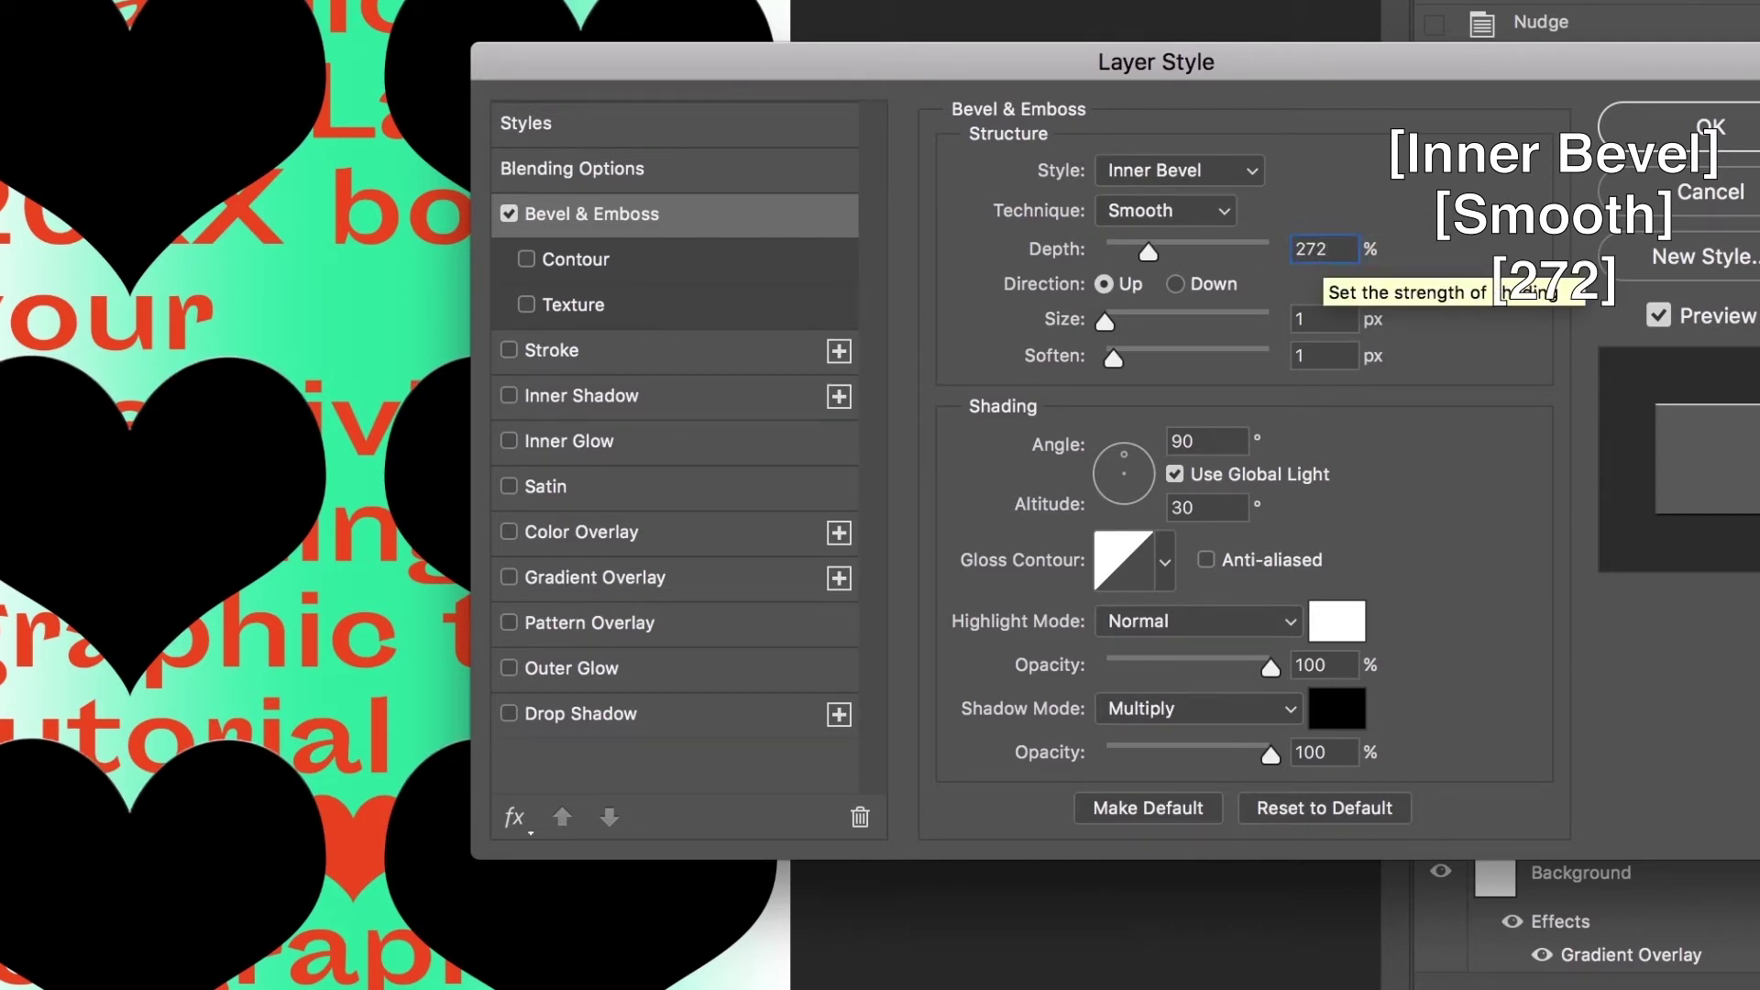
# - Set bevel size 103 px, angle 63°, altitude 32° and the triple-spike gloss contour, then apply
pyautogui.click(1339, 318)
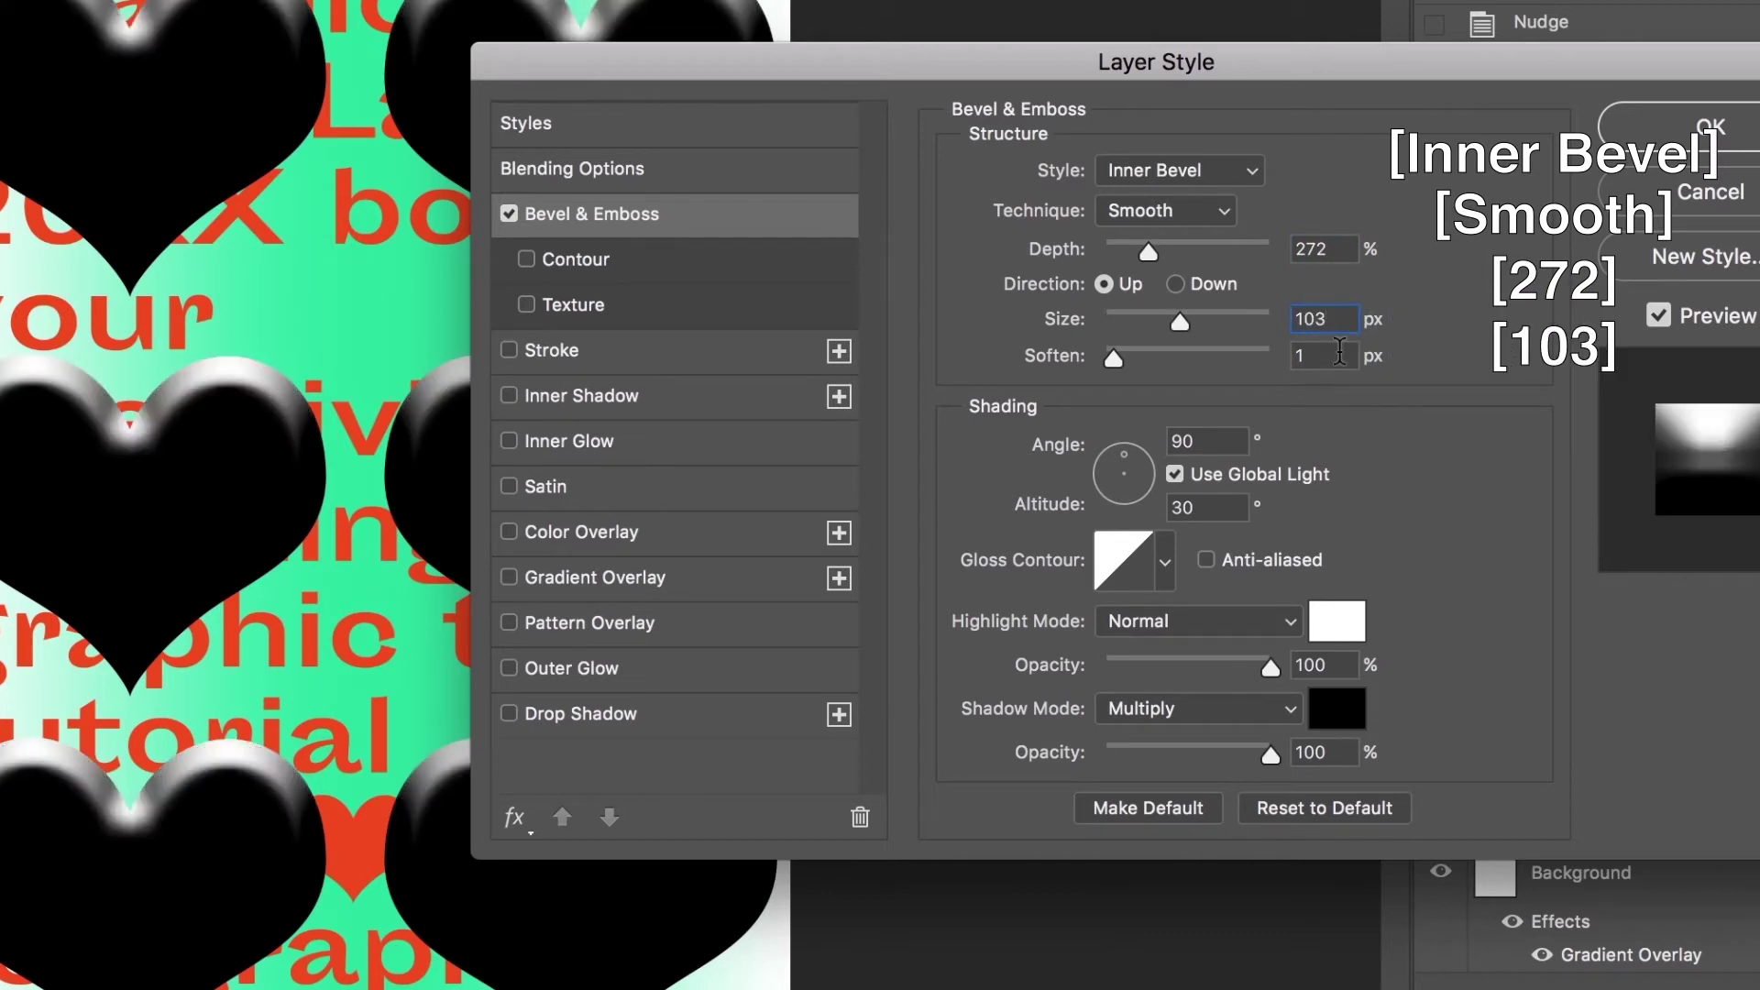
pyautogui.click(1335, 356)
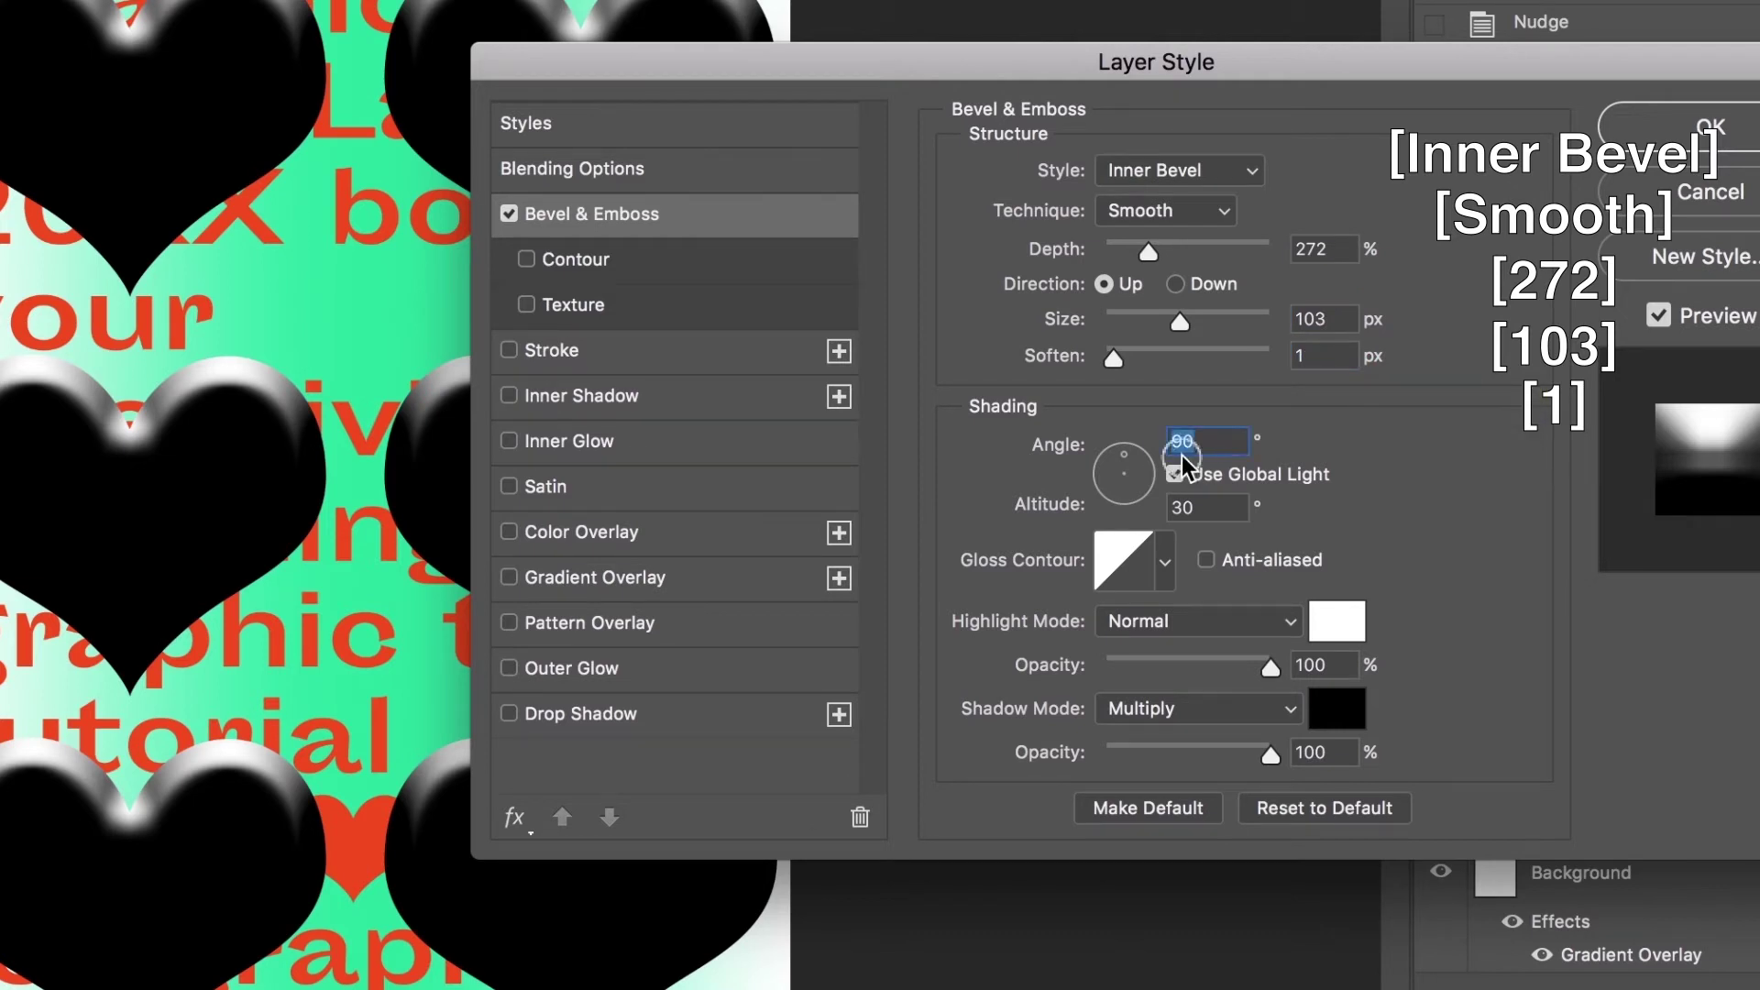
pyautogui.write('63')
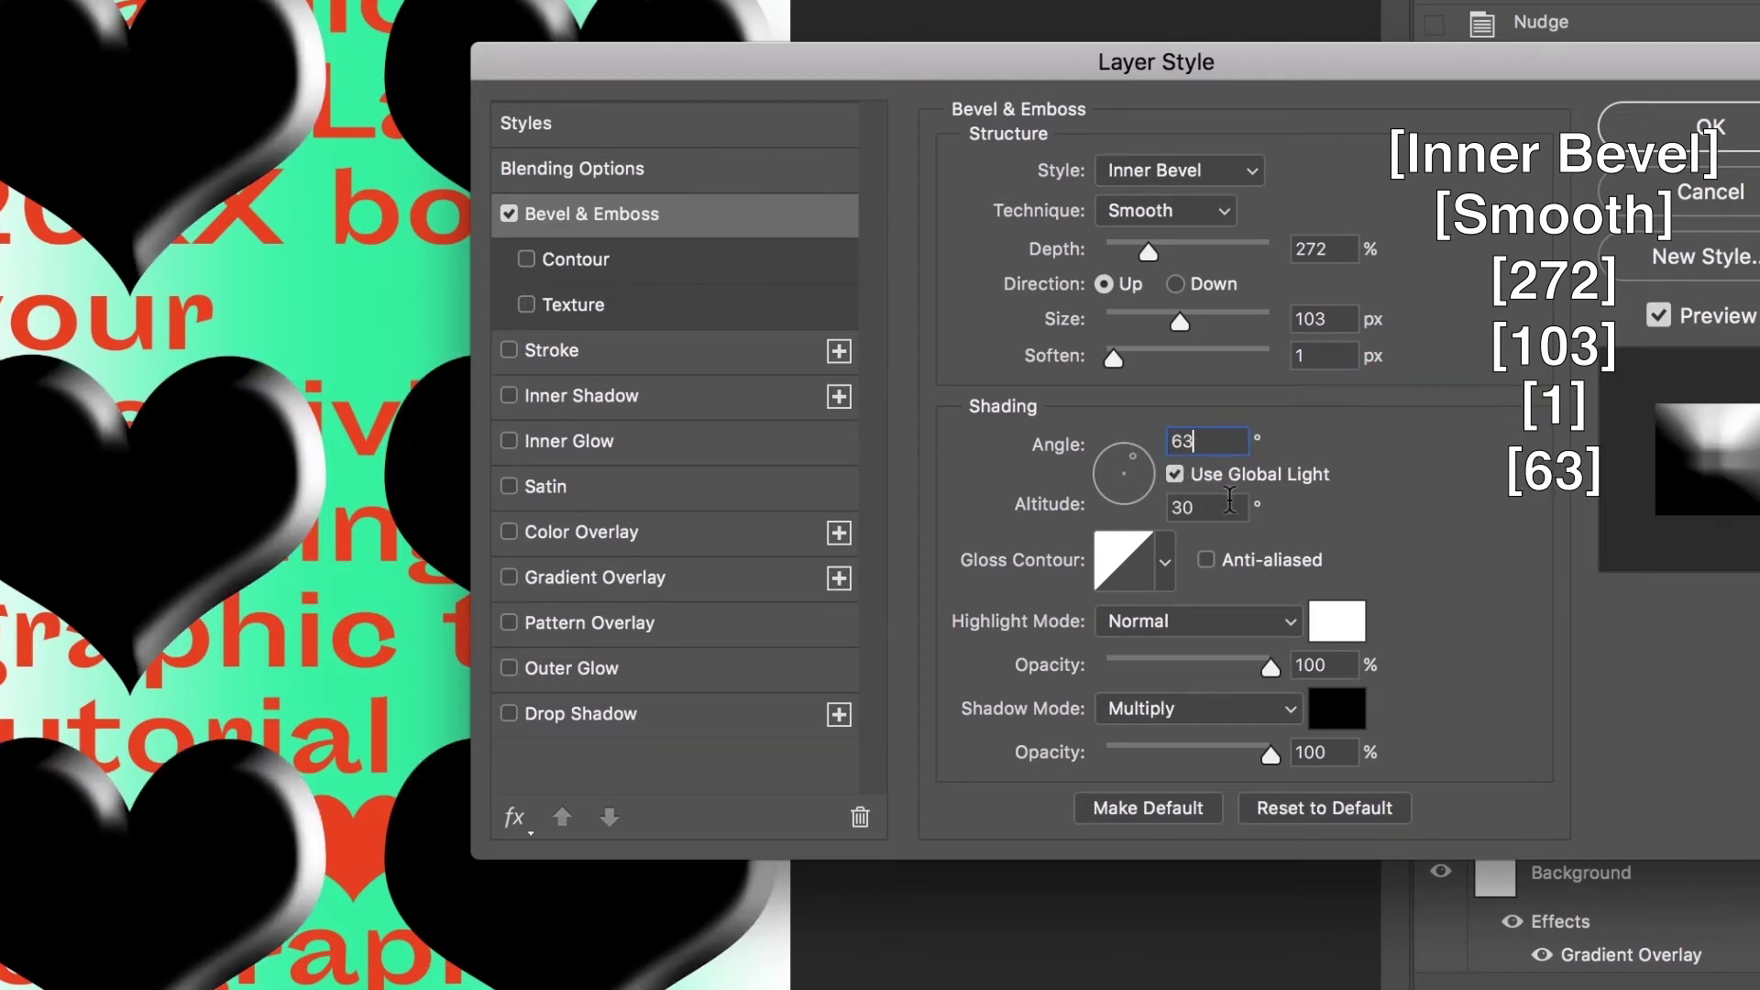
pyautogui.click(1230, 504)
pyautogui.write('3')
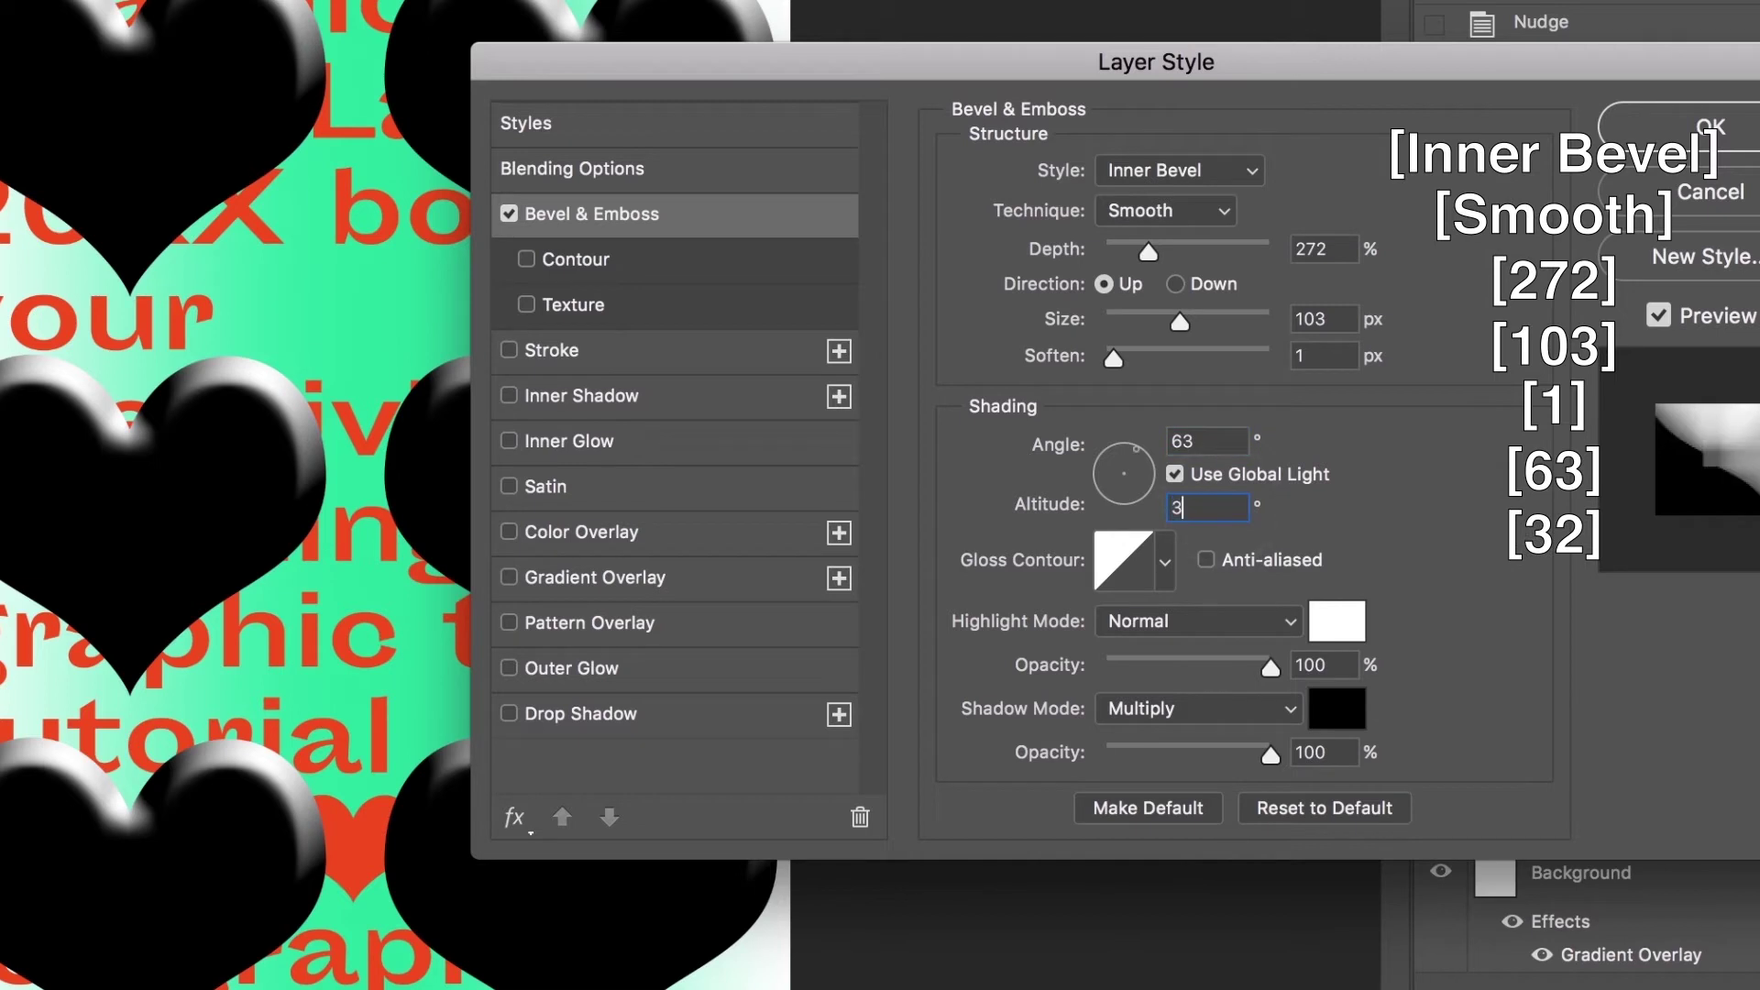
pyautogui.write('2')
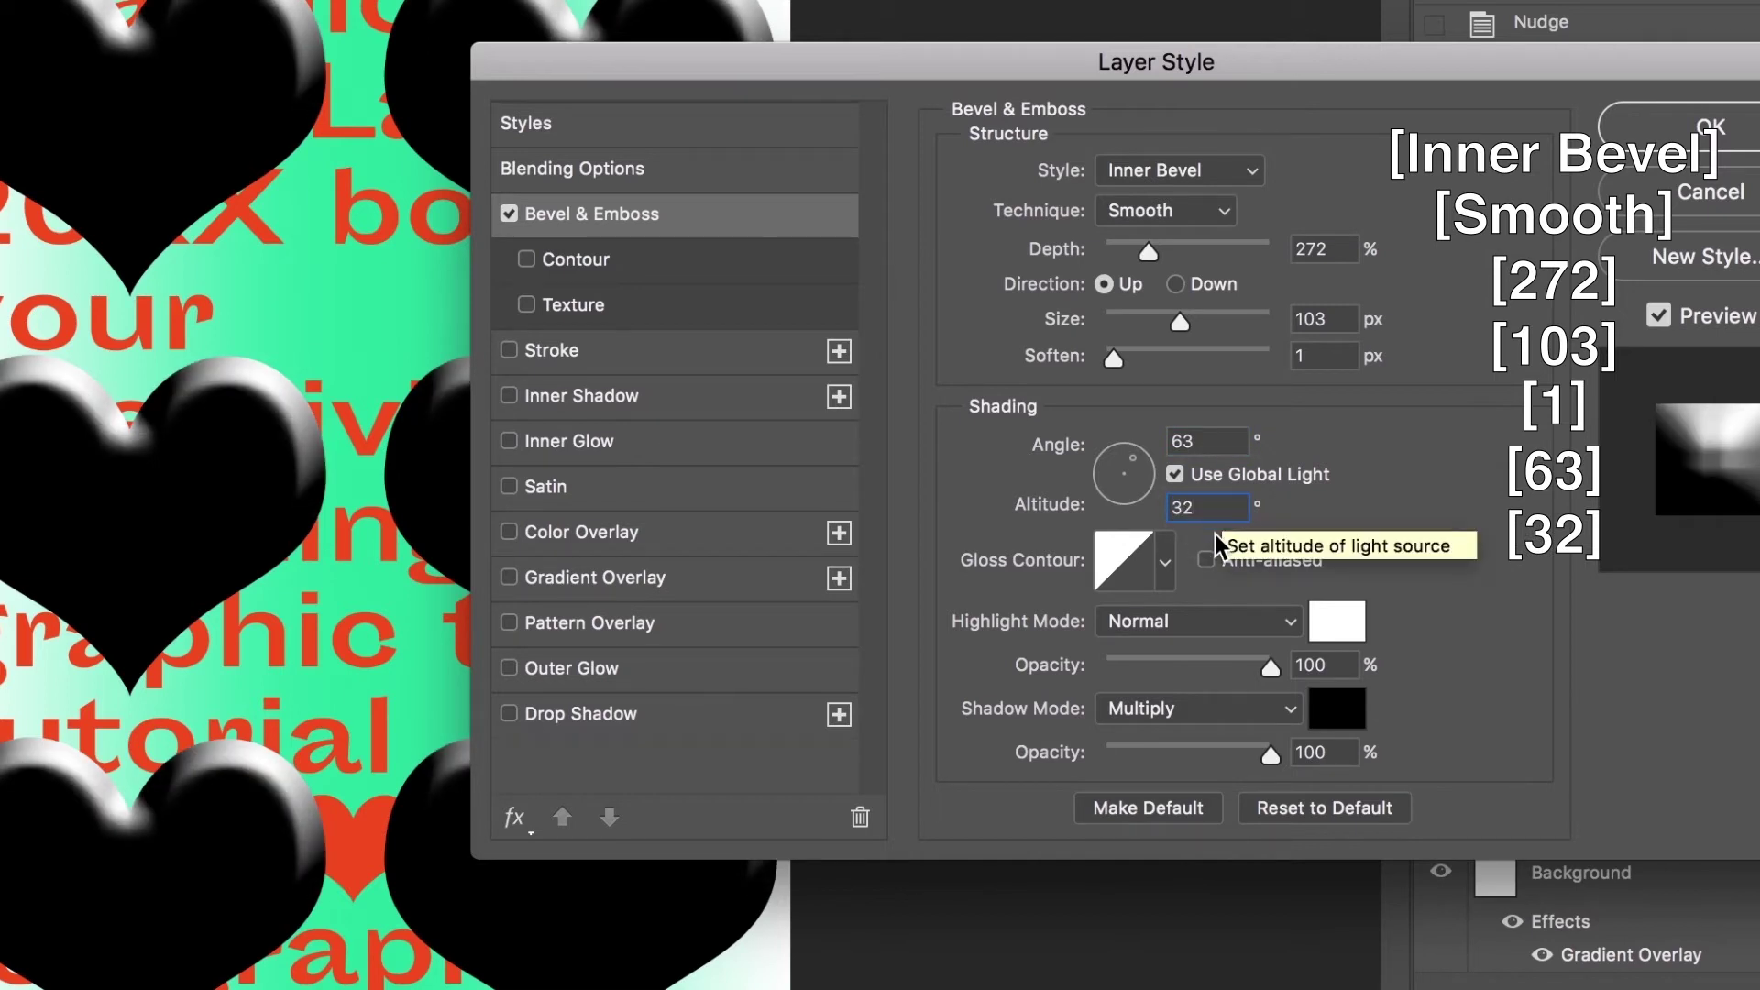
pyautogui.click(1168, 567)
pyautogui.click(1068, 697)
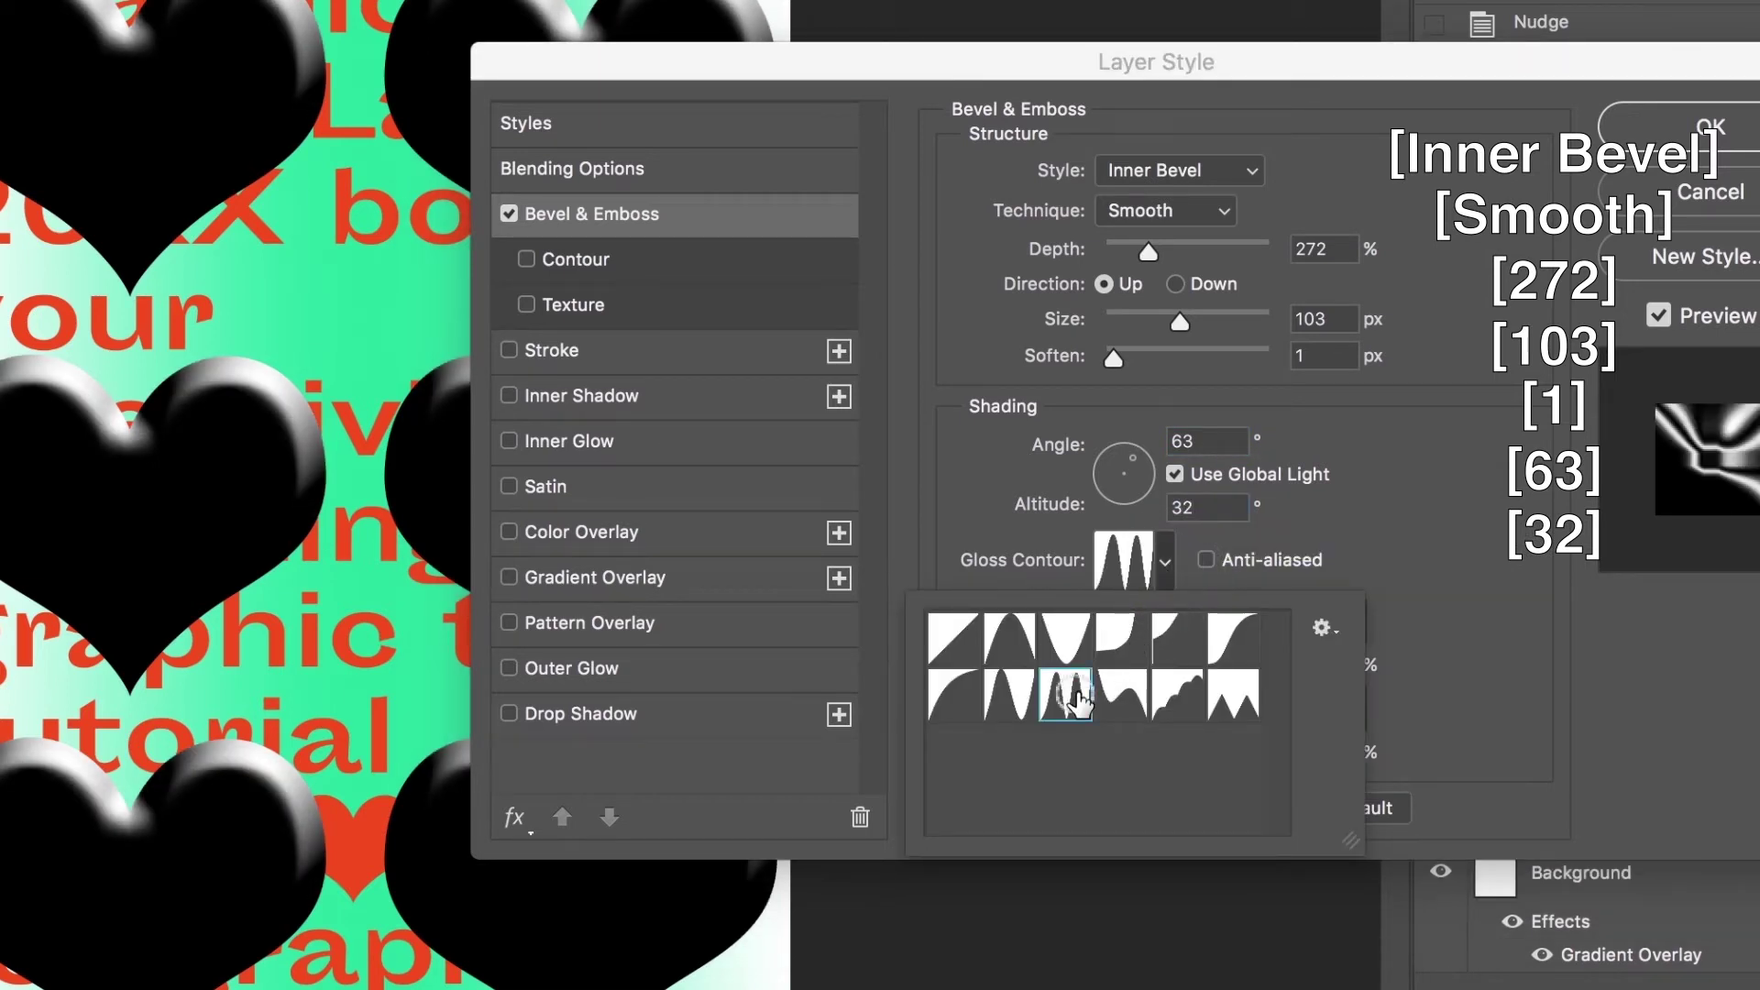
pyautogui.click(1193, 613)
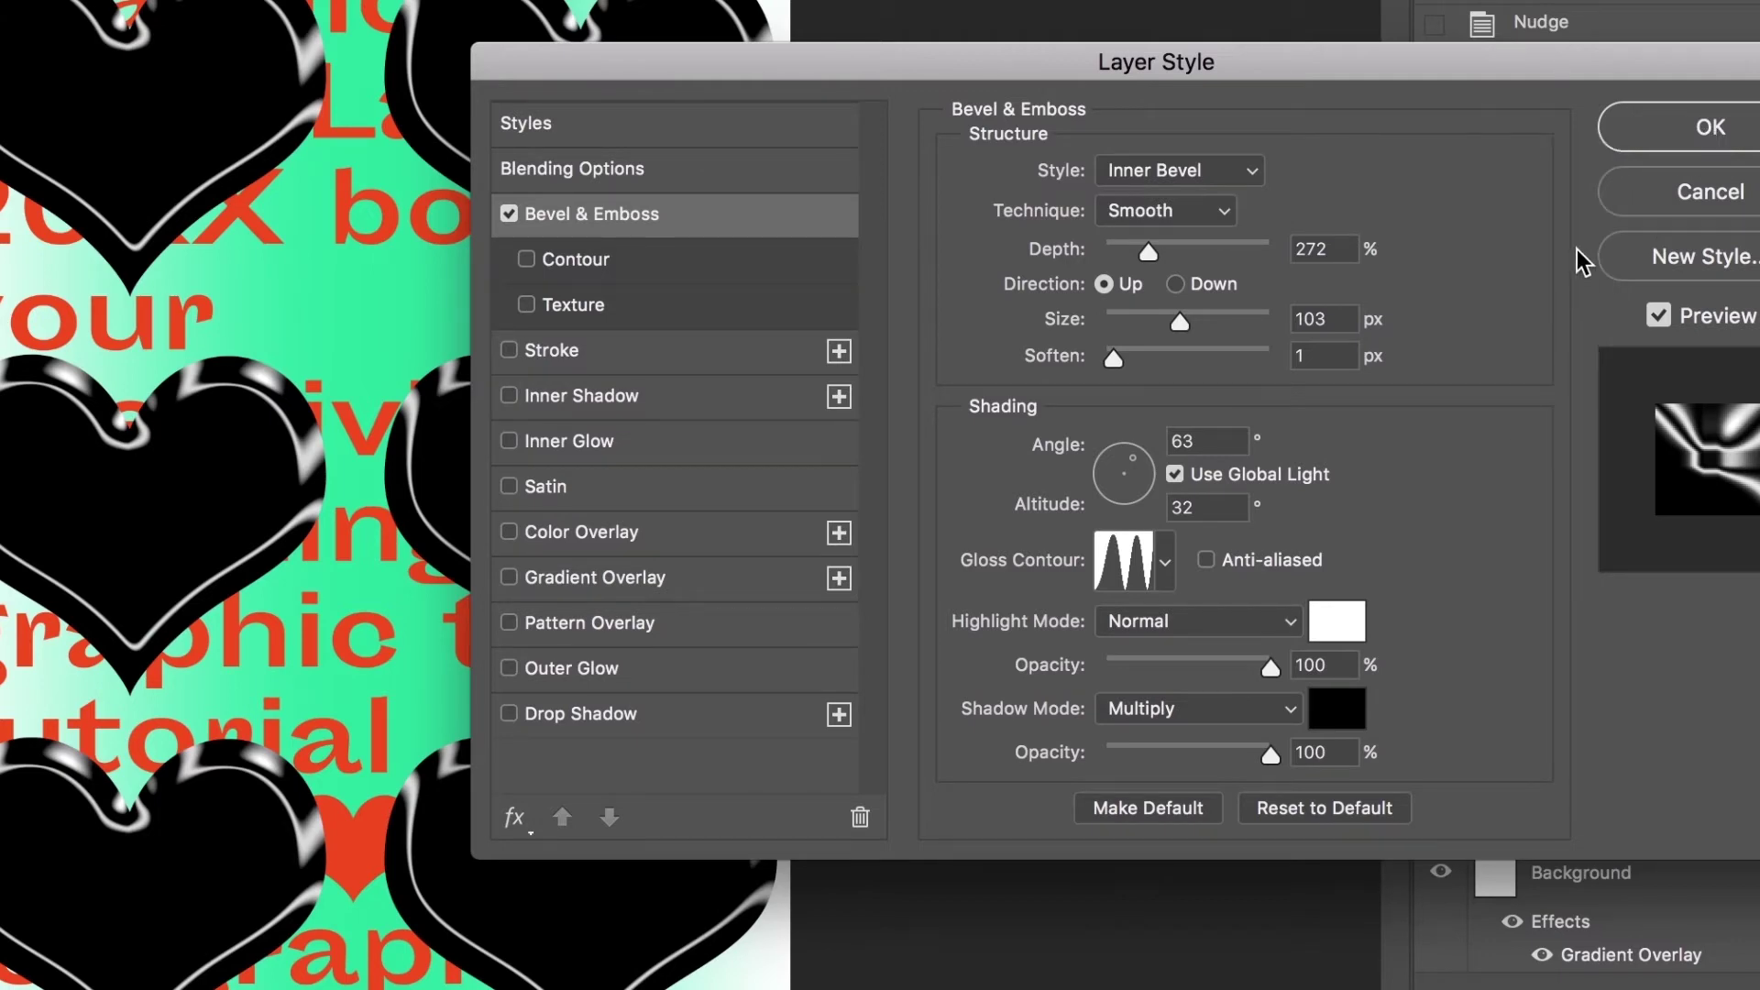
pyautogui.click(1661, 137)
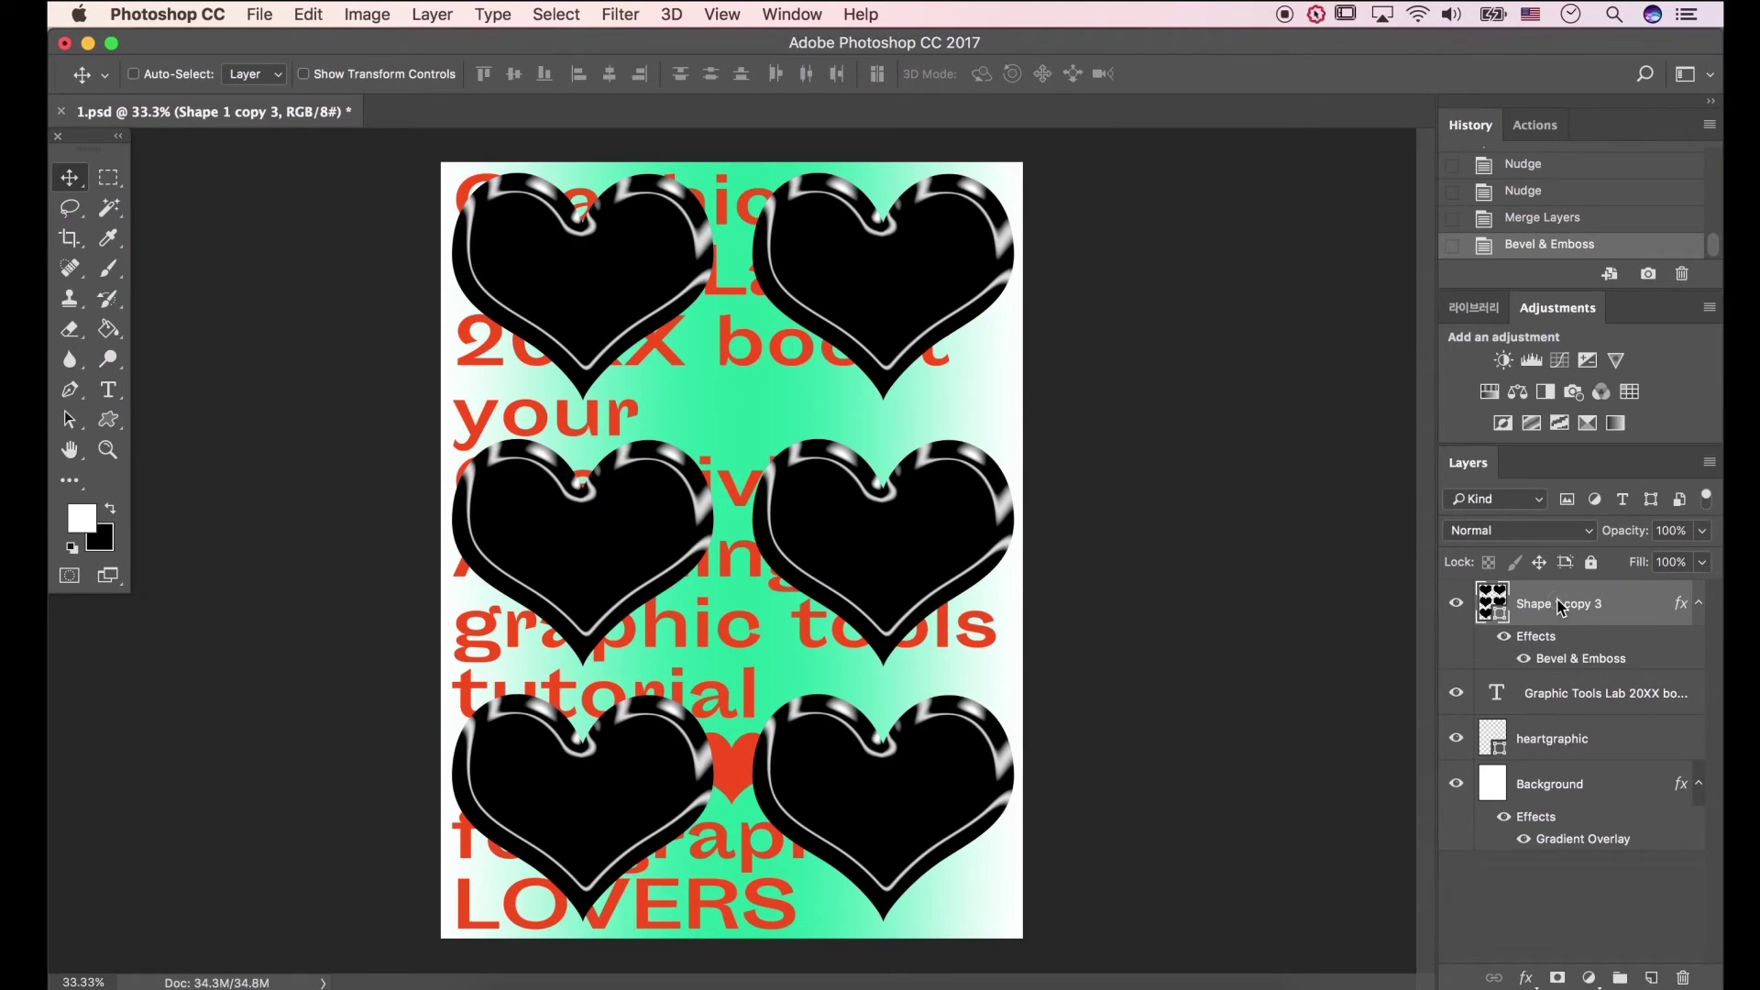
# - Turn the beveled hearts into a Smart Object, then hide the text, heartgraphic and Background layers
pyautogui.rightClick(1560, 609)
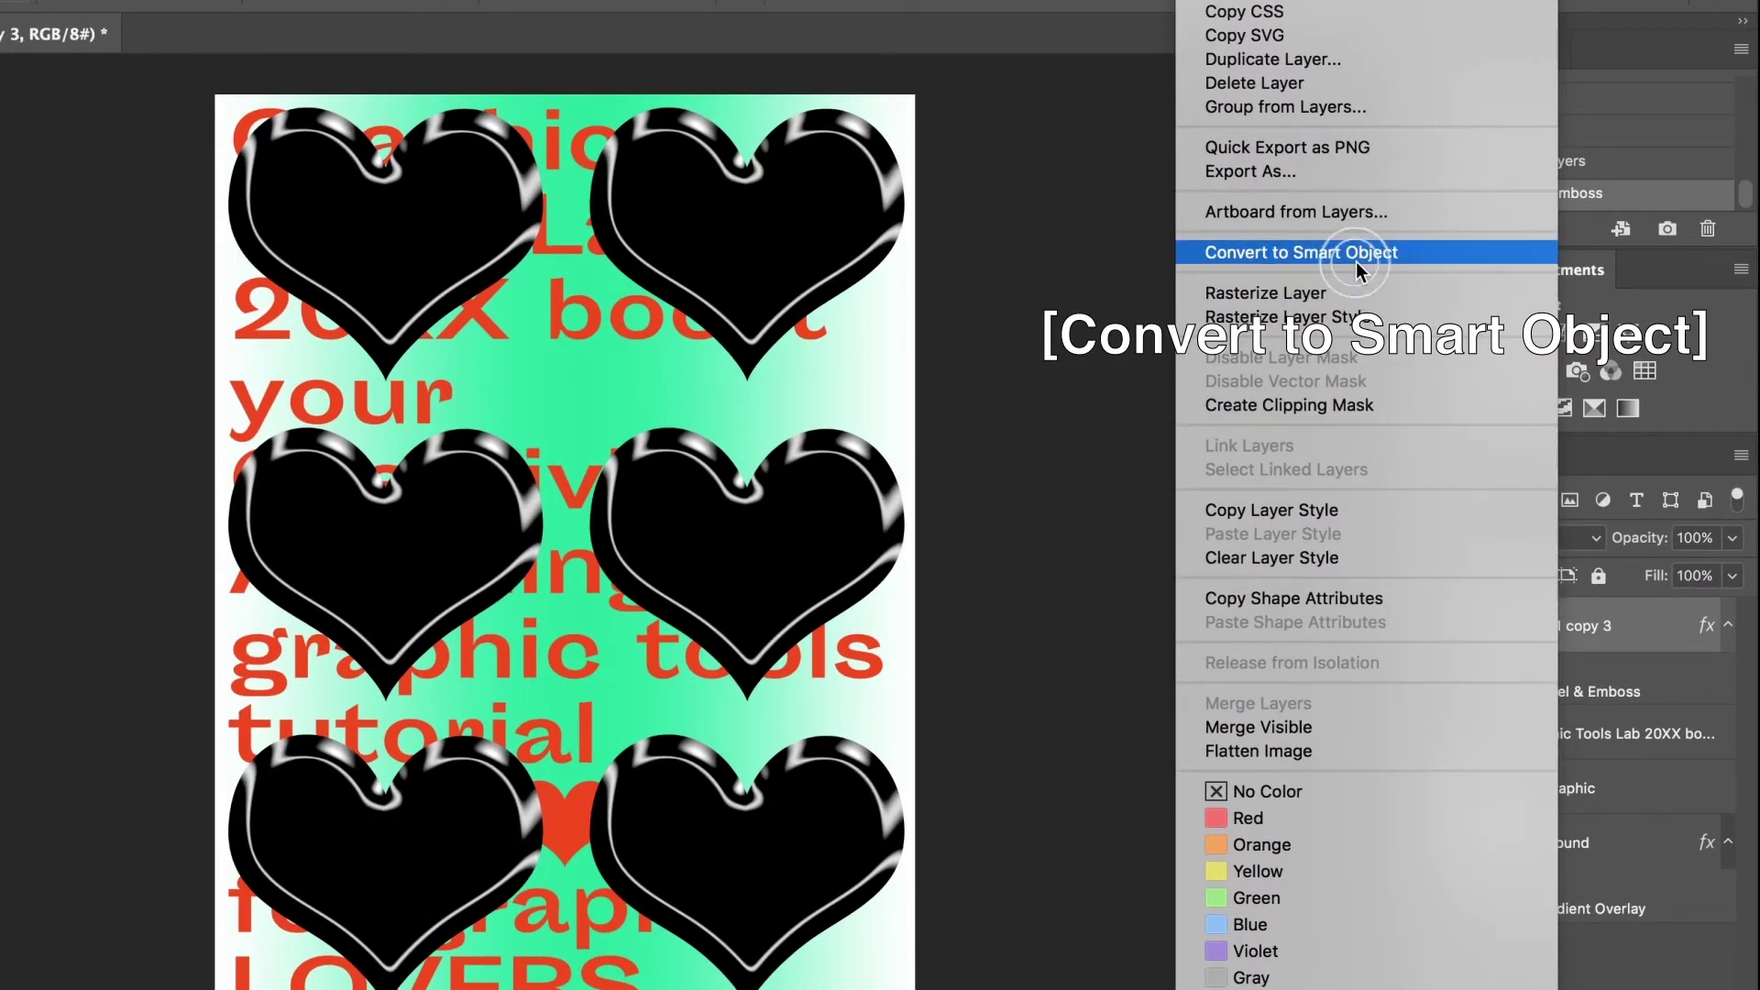
pyautogui.click(1356, 261)
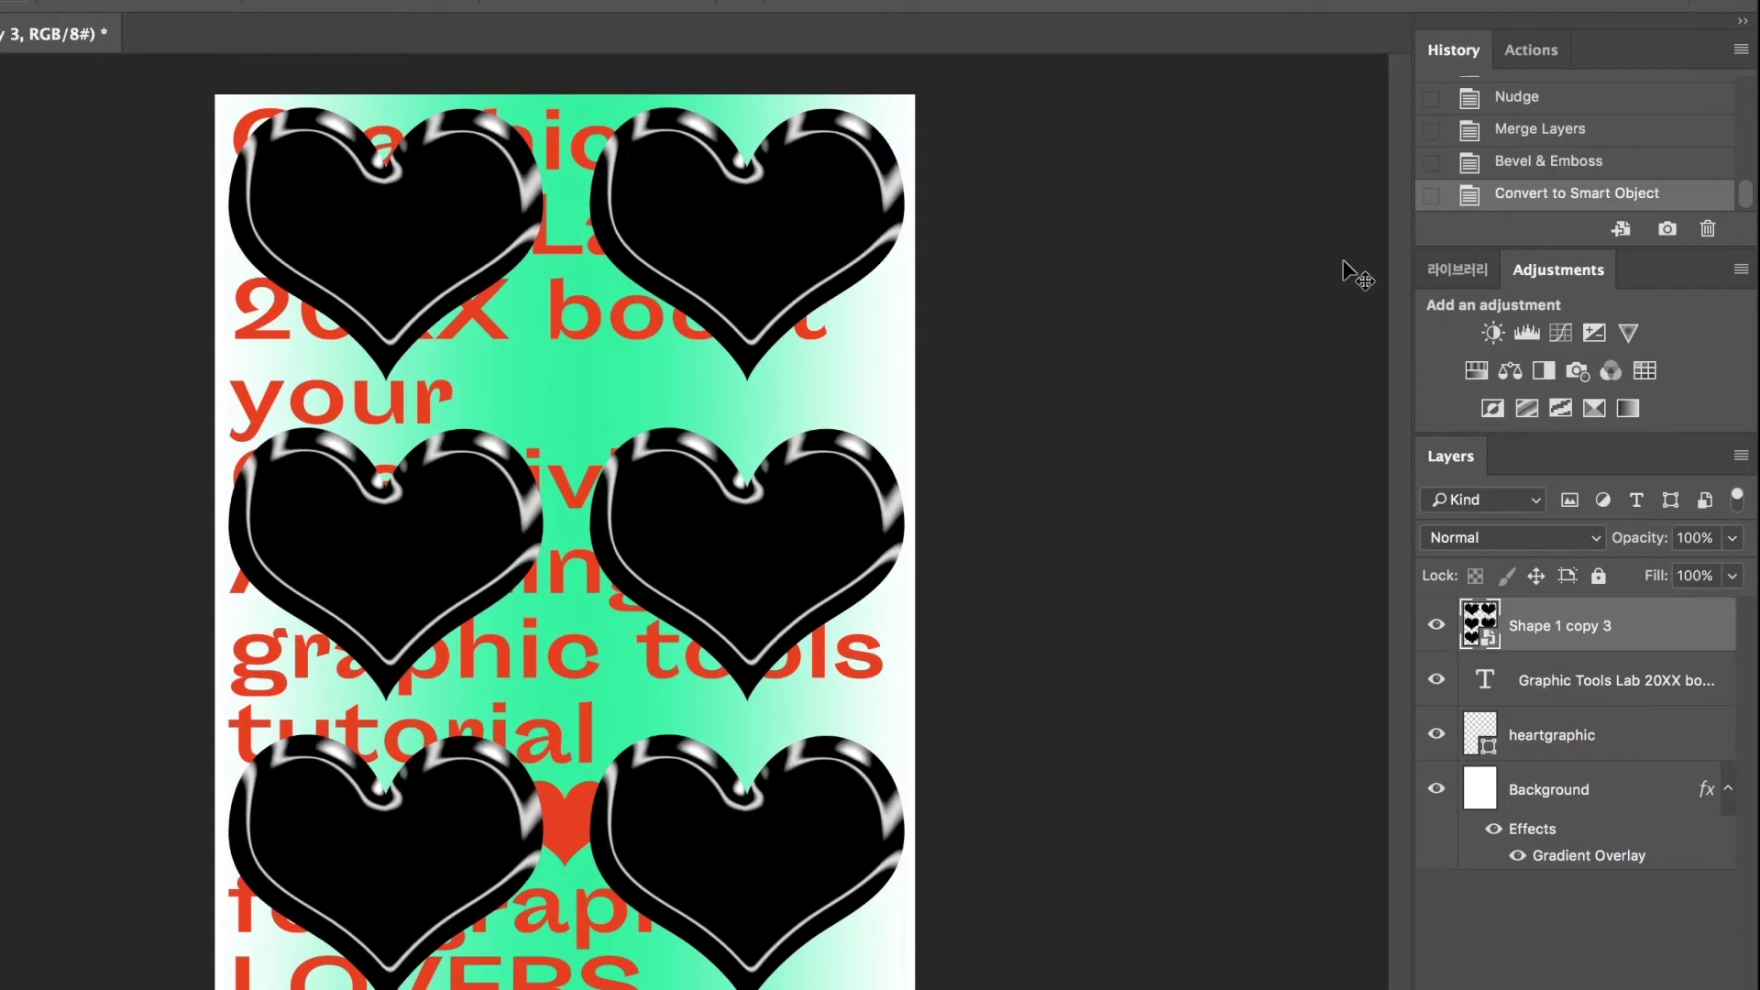
pyautogui.click(1437, 687)
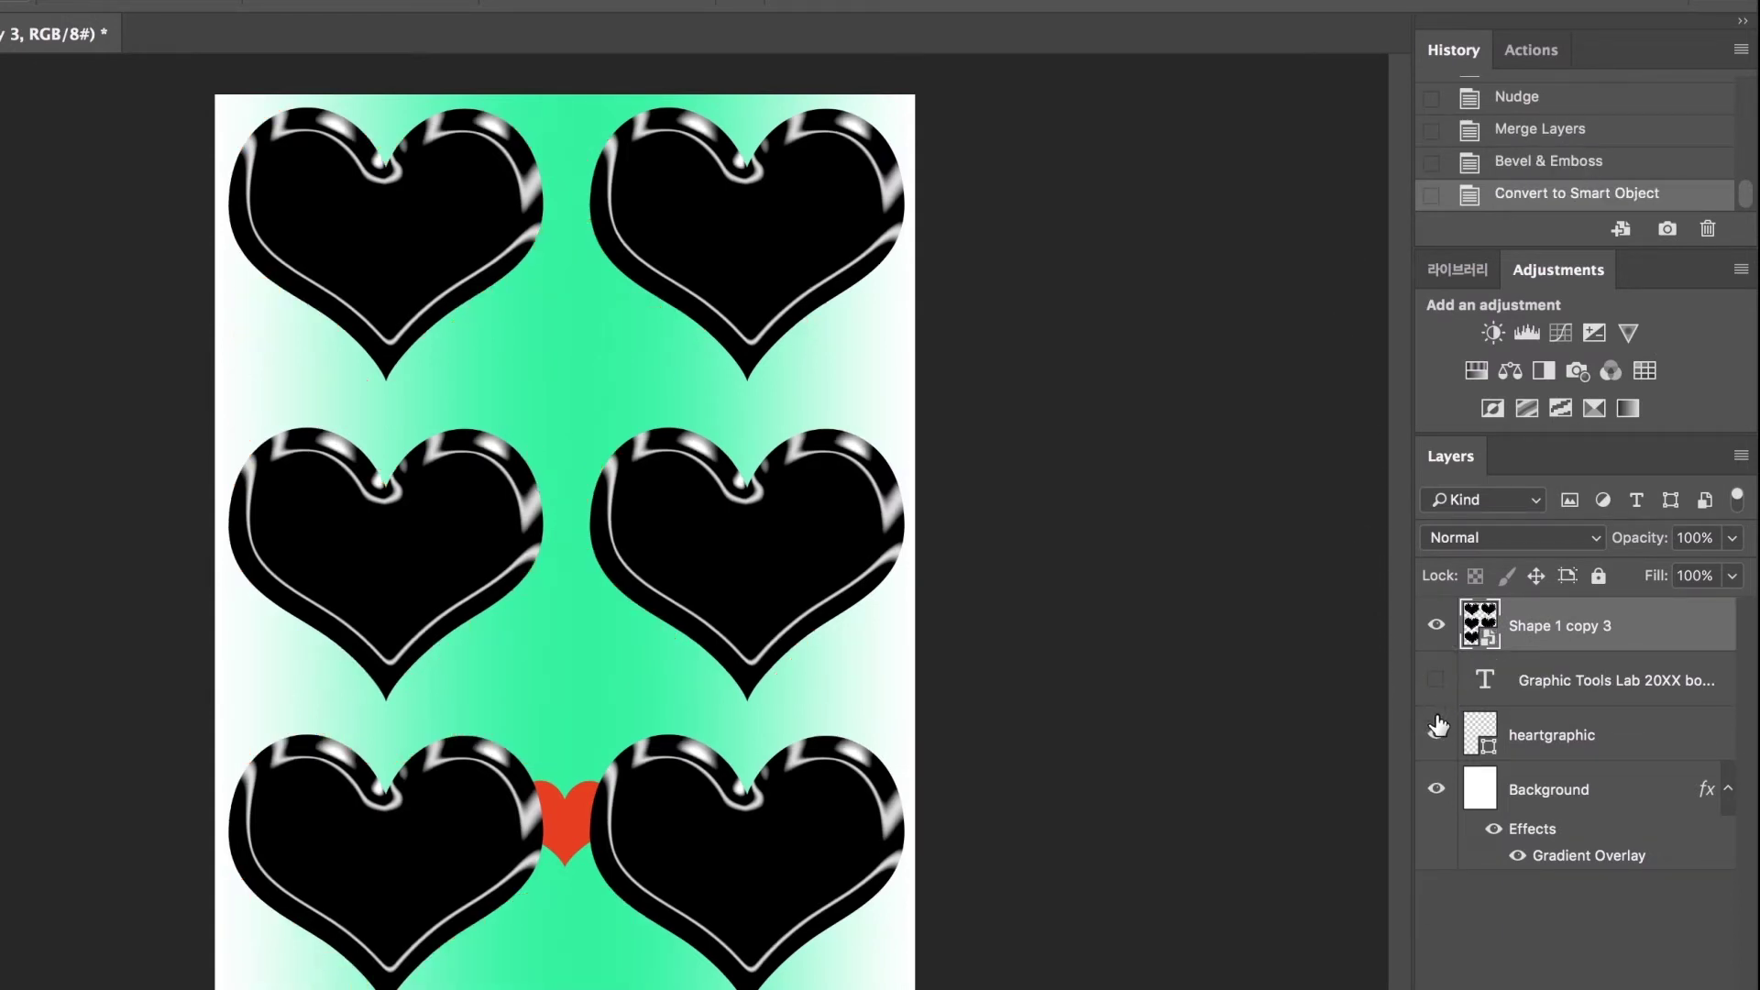
pyautogui.click(1437, 735)
pyautogui.click(1437, 790)
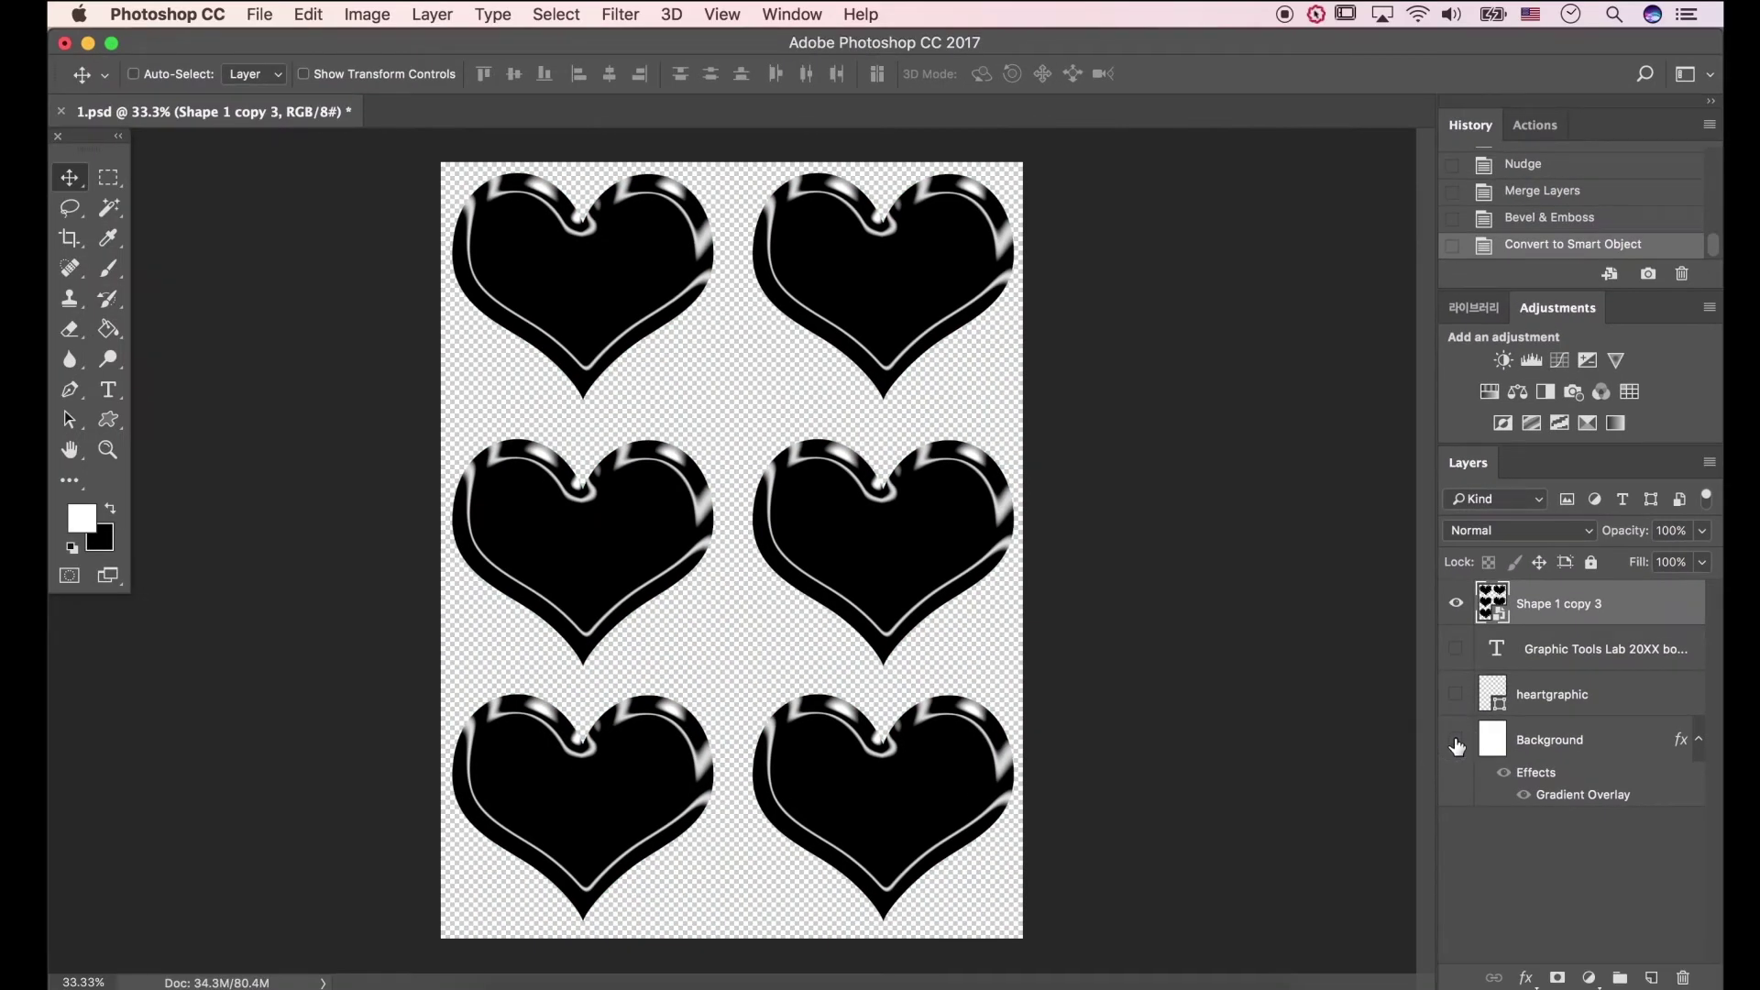
# - Save the hearts image as bumpmap.psd in Photoshop format, keeping maximize compatibility
pyautogui.click(264, 19)
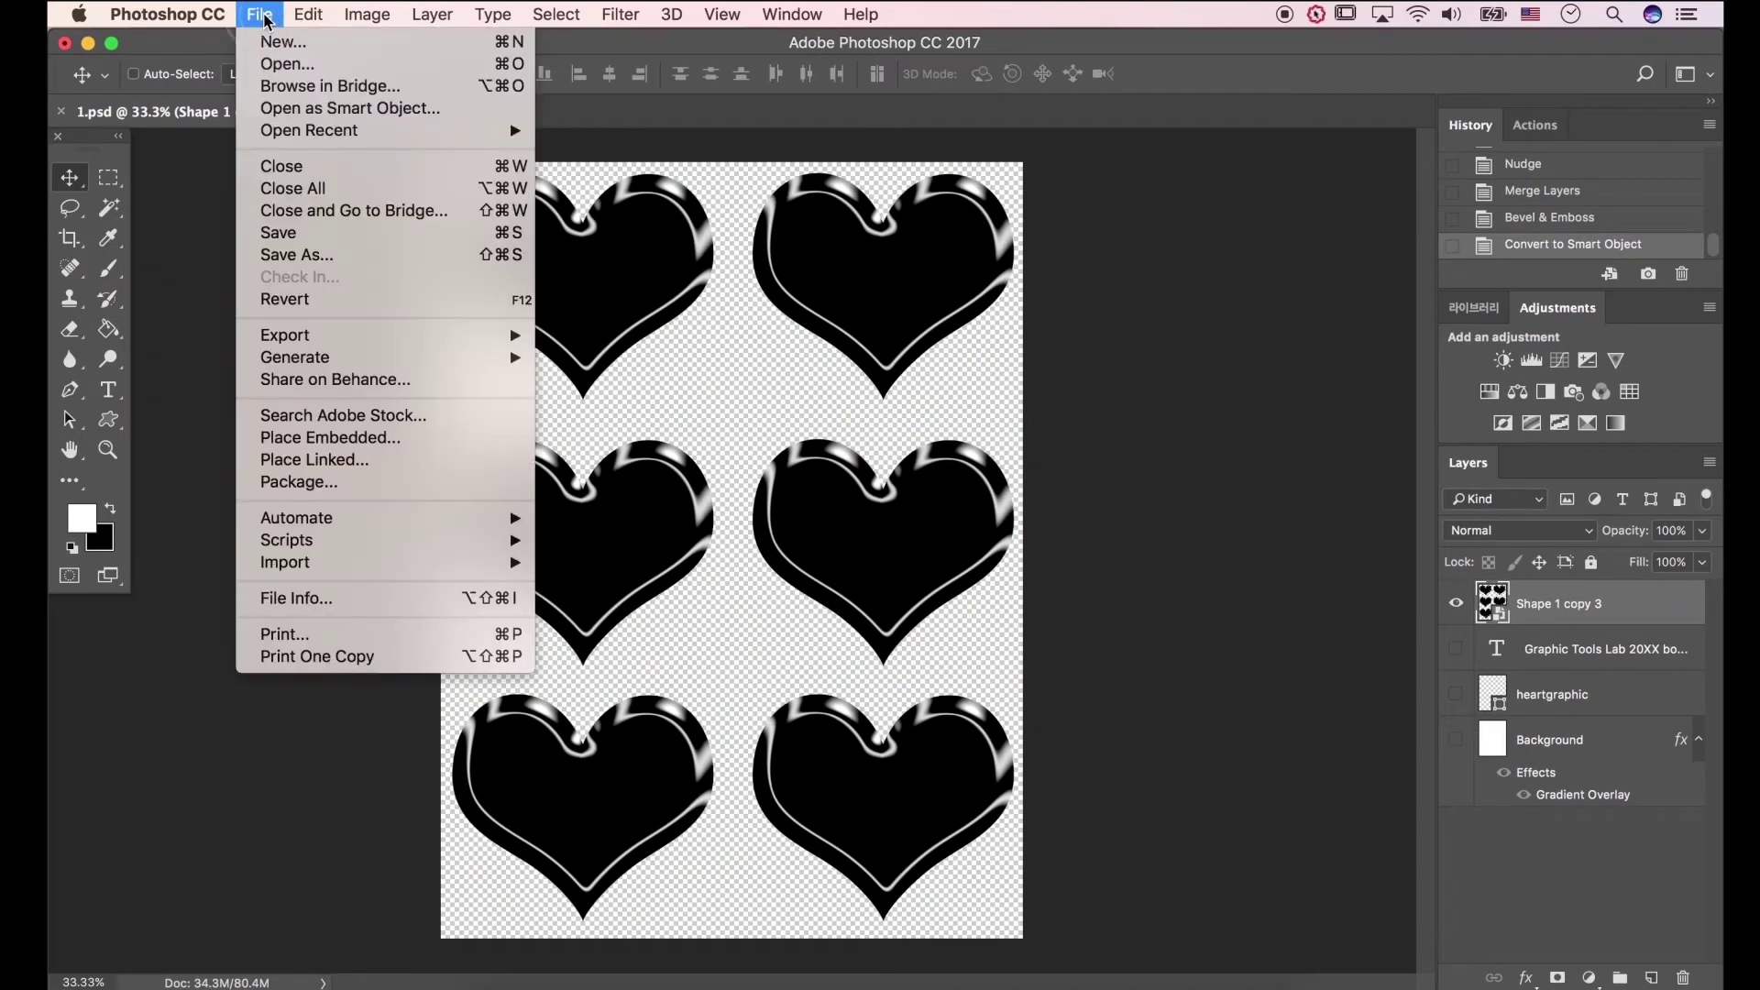
pyautogui.click(304, 261)
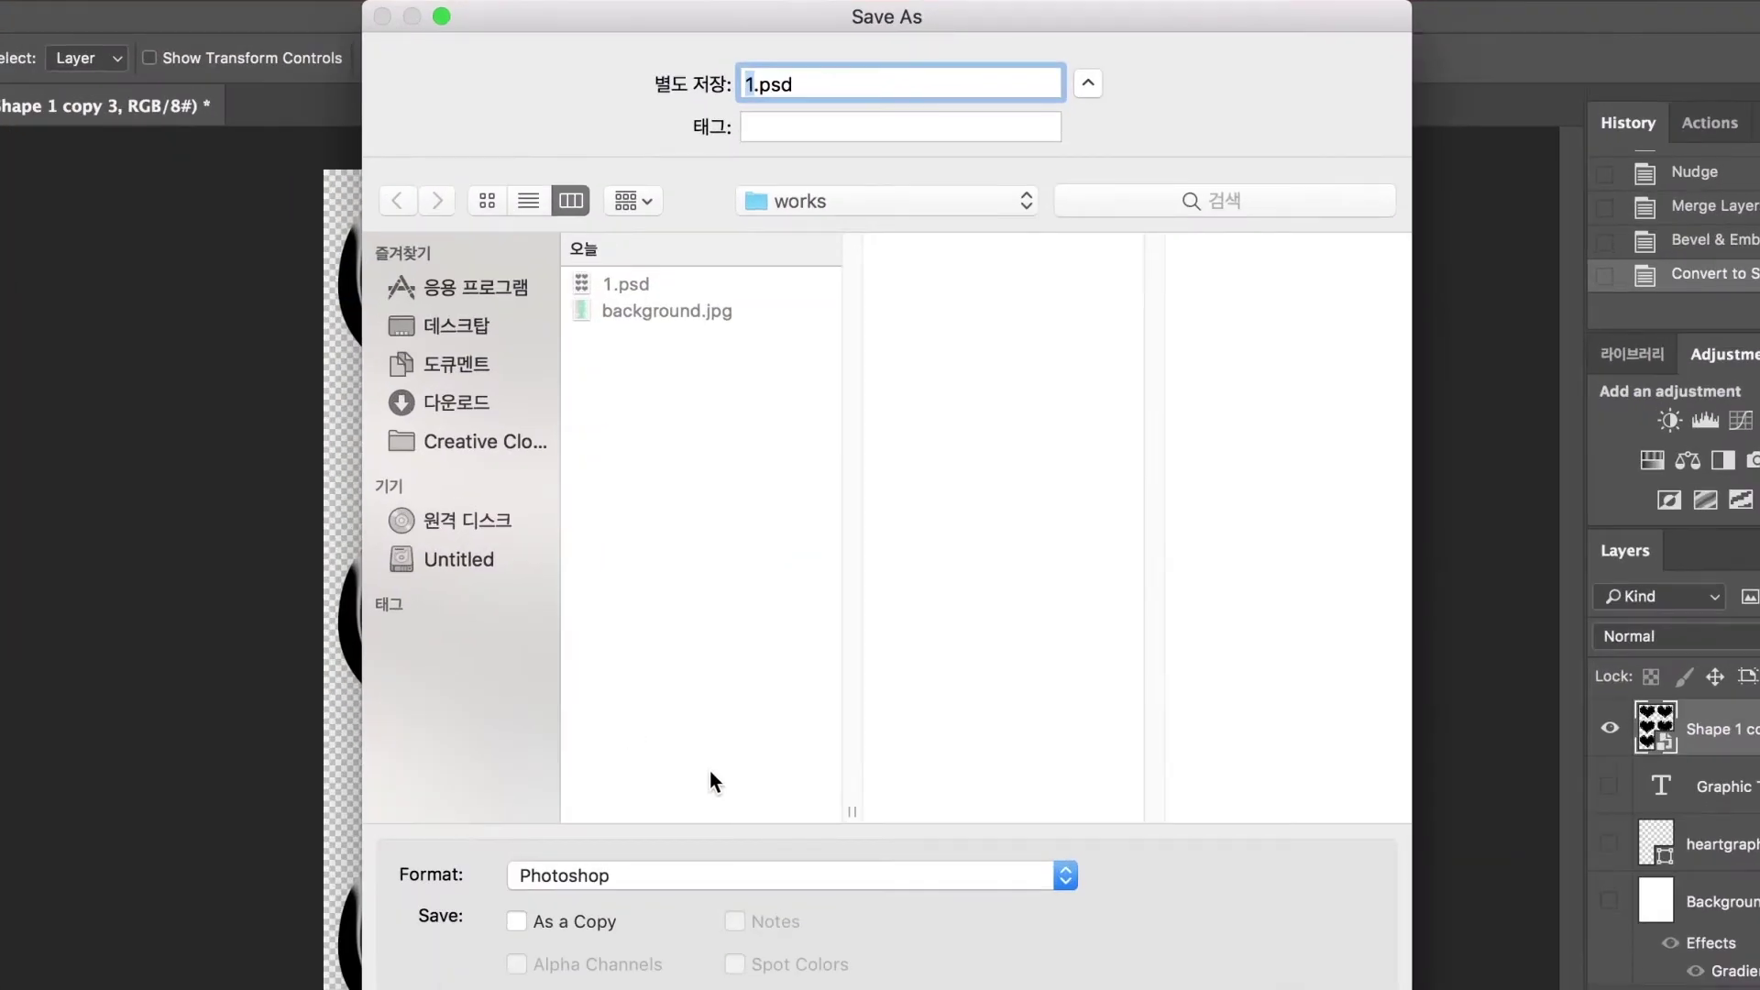
pyautogui.write('bumpb')
pyautogui.press('BackSpace')
pyautogui.write('map')
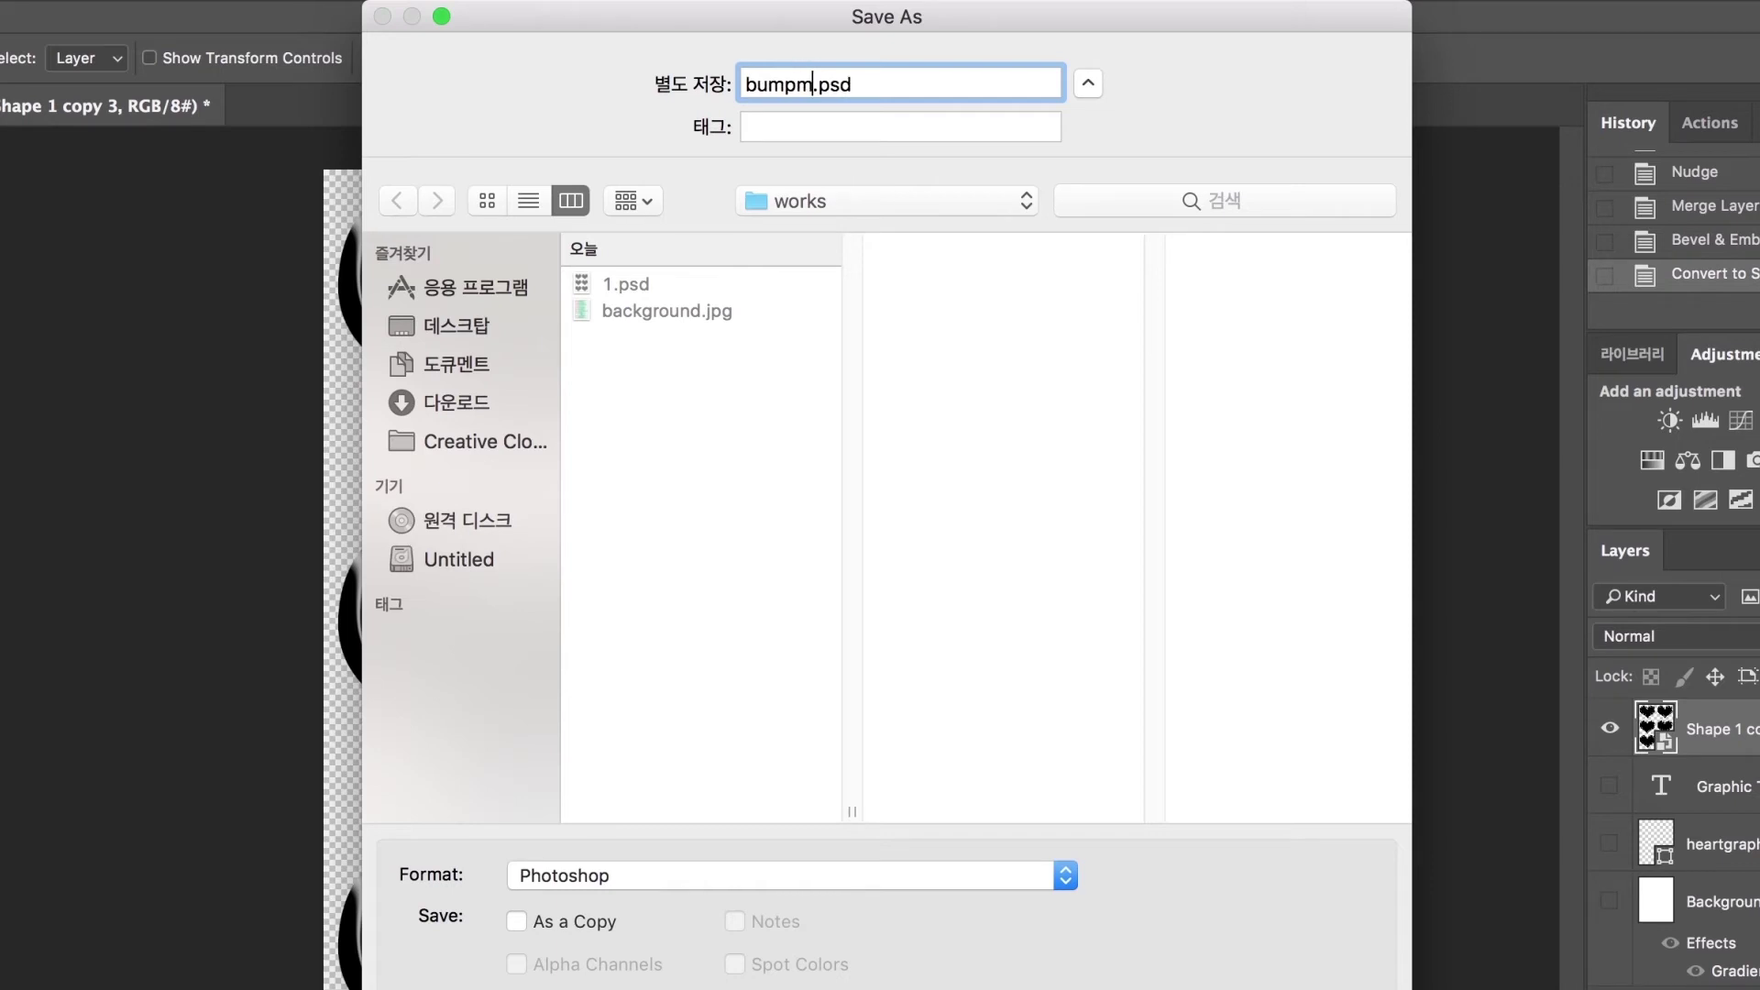
pyautogui.click(834, 865)
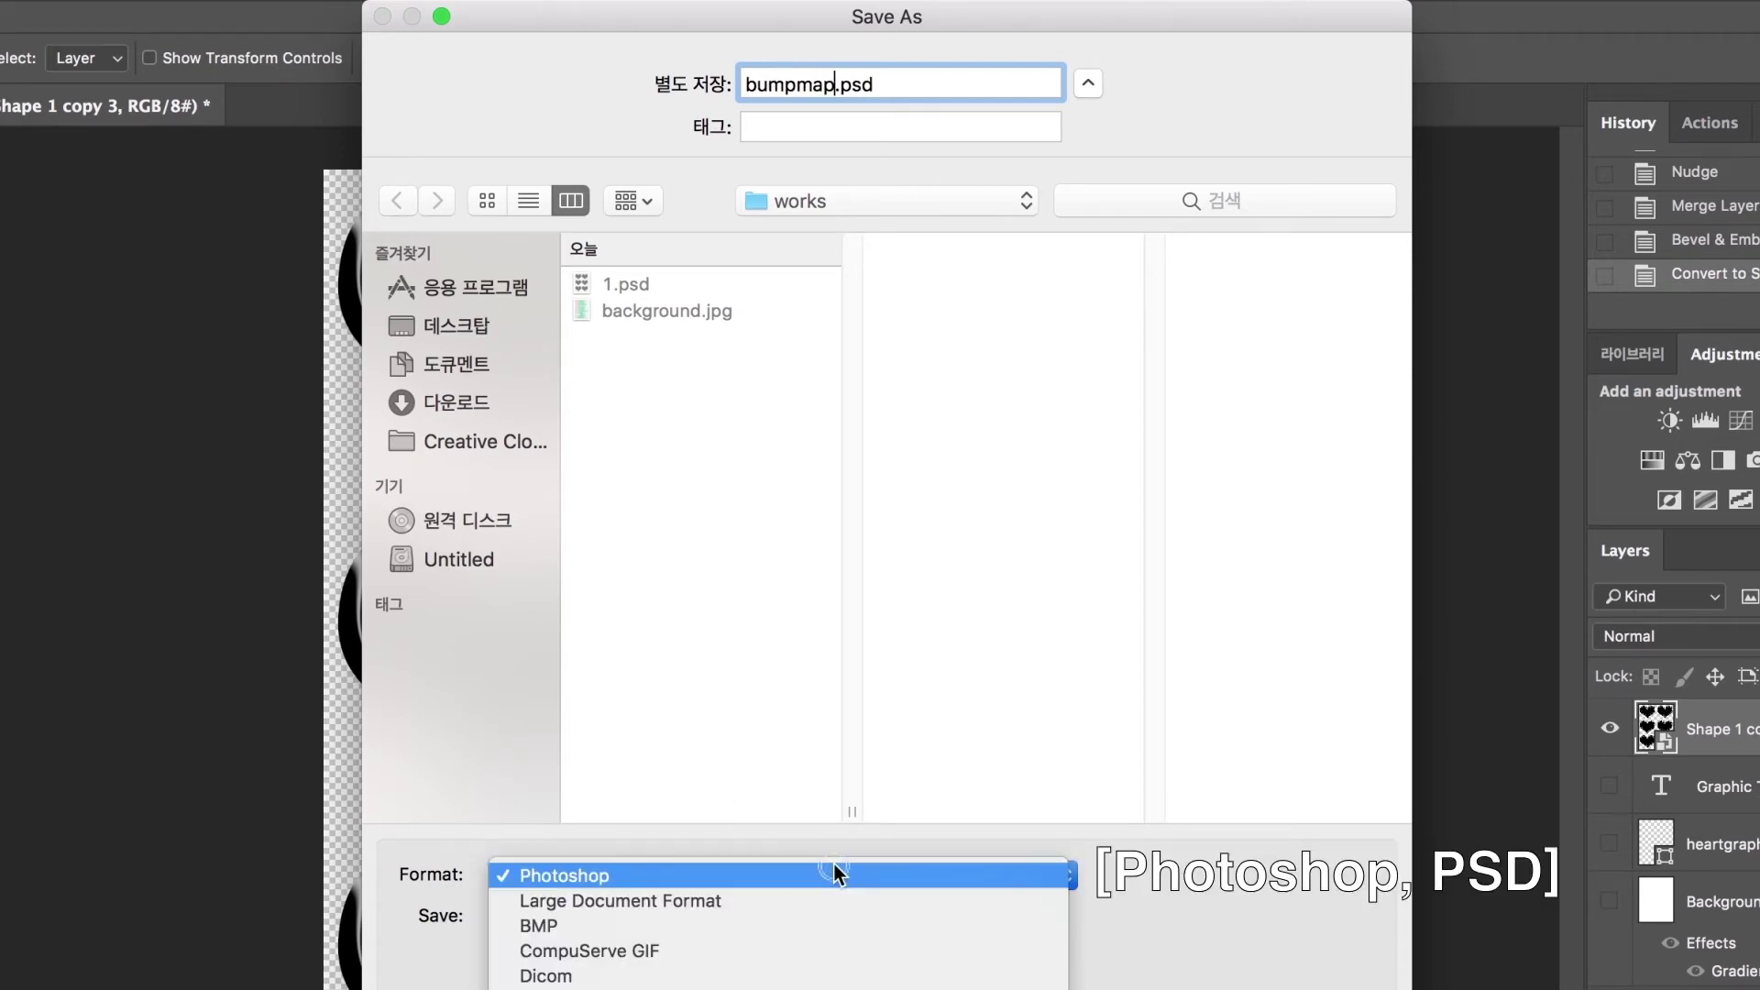
pyautogui.click(834, 867)
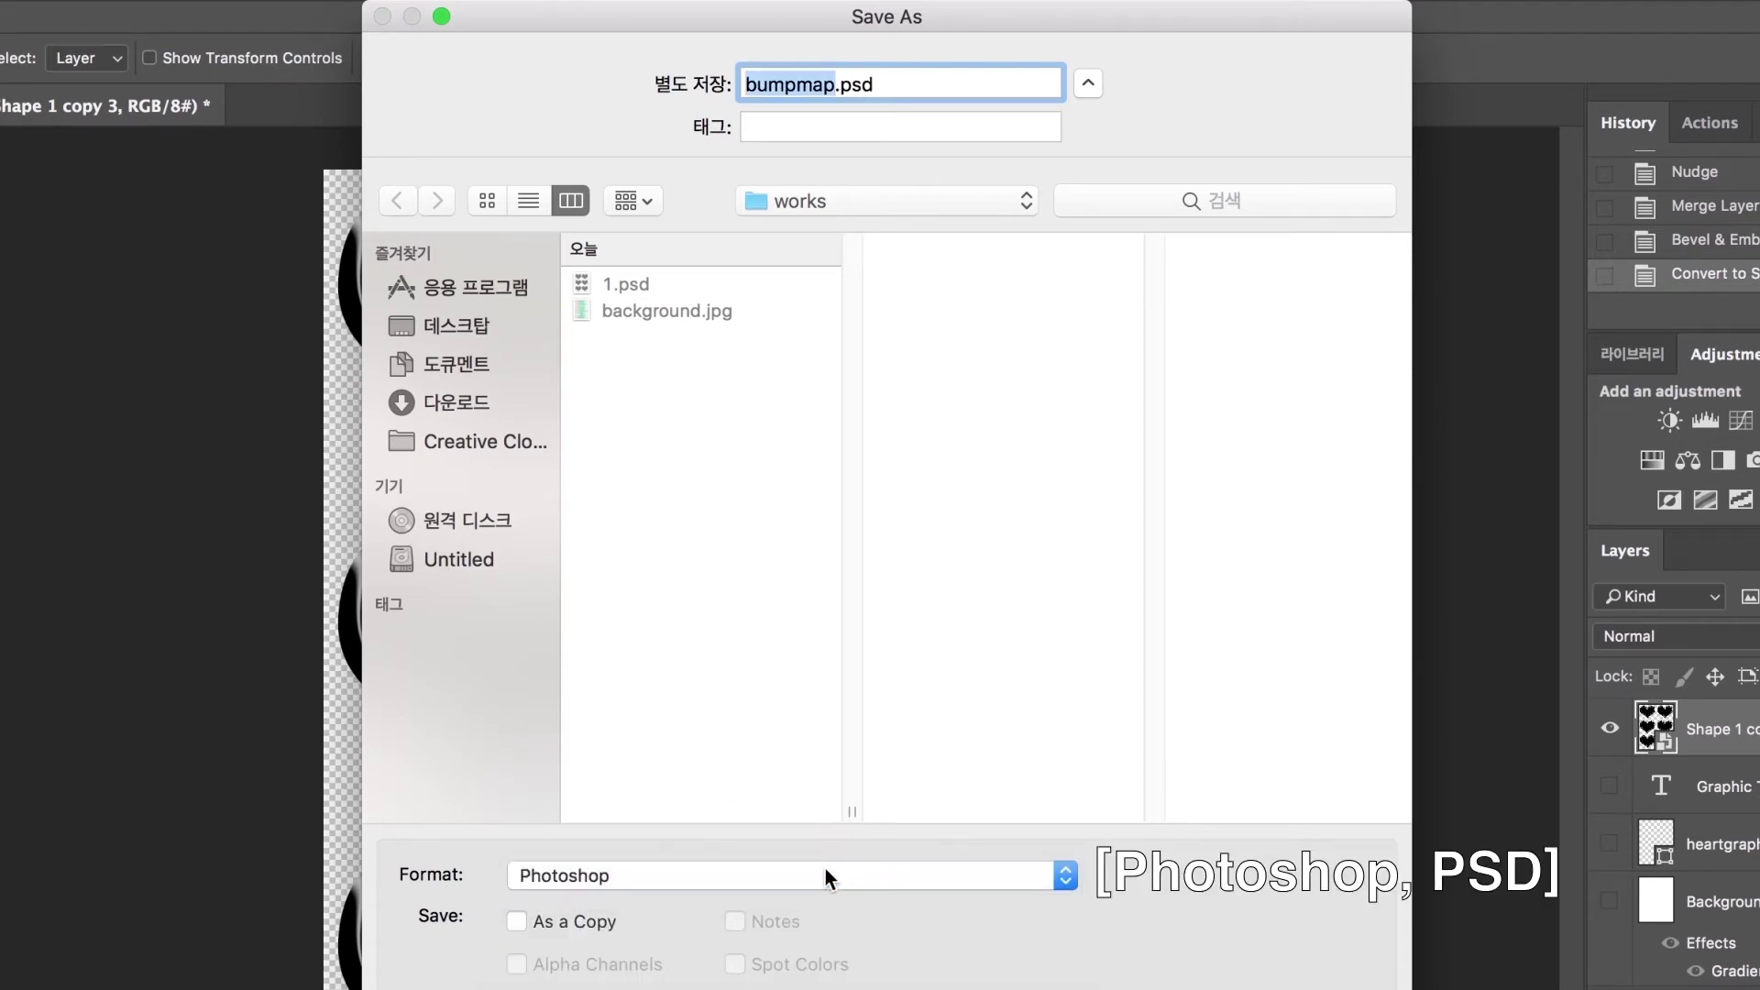
pyautogui.press('Return')
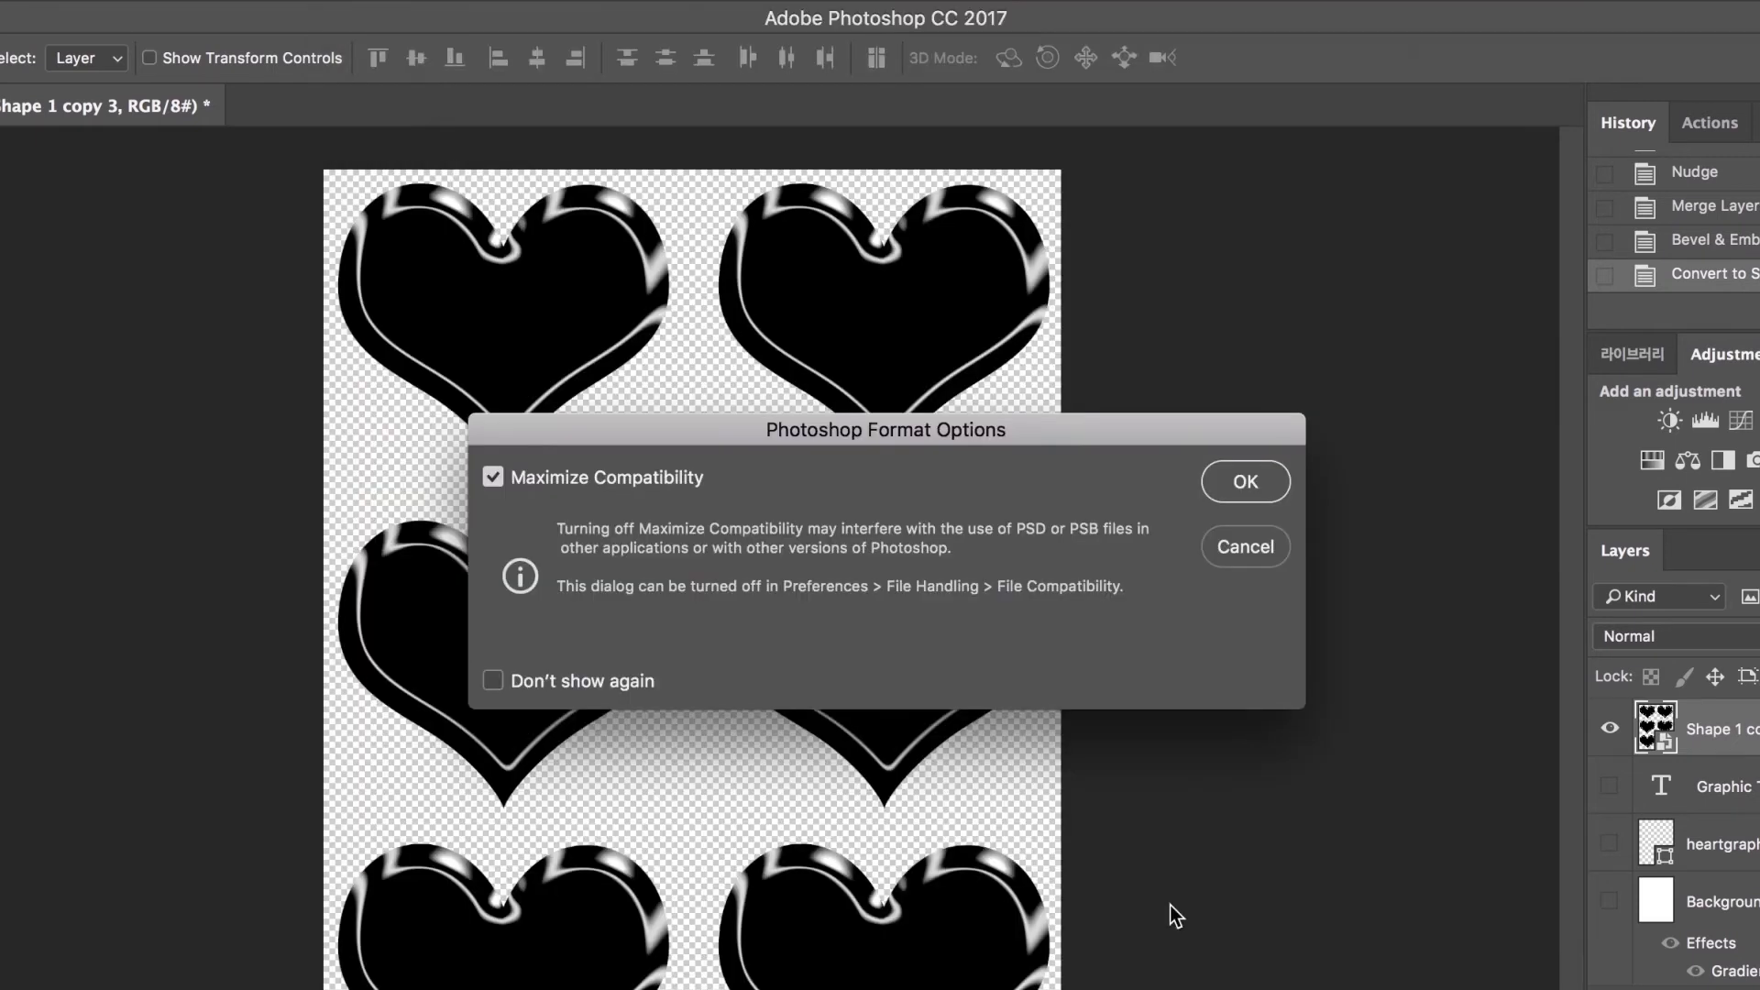
pyautogui.click(1229, 487)
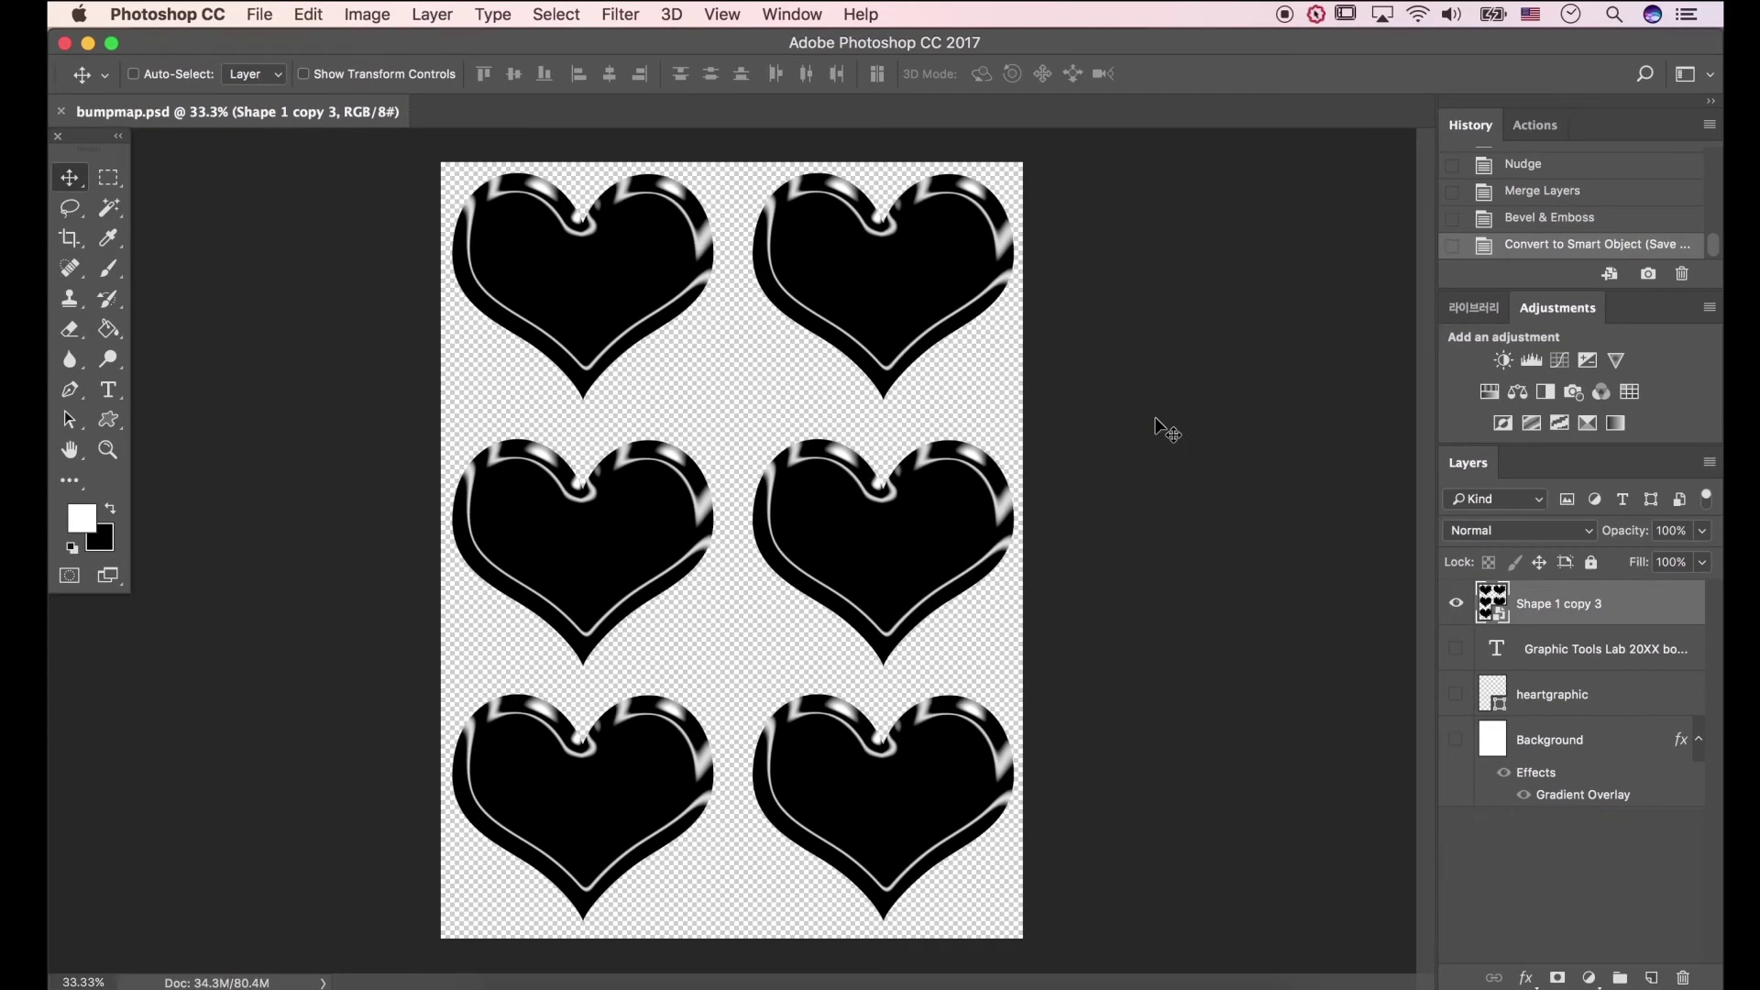
pyautogui.click(262, 16)
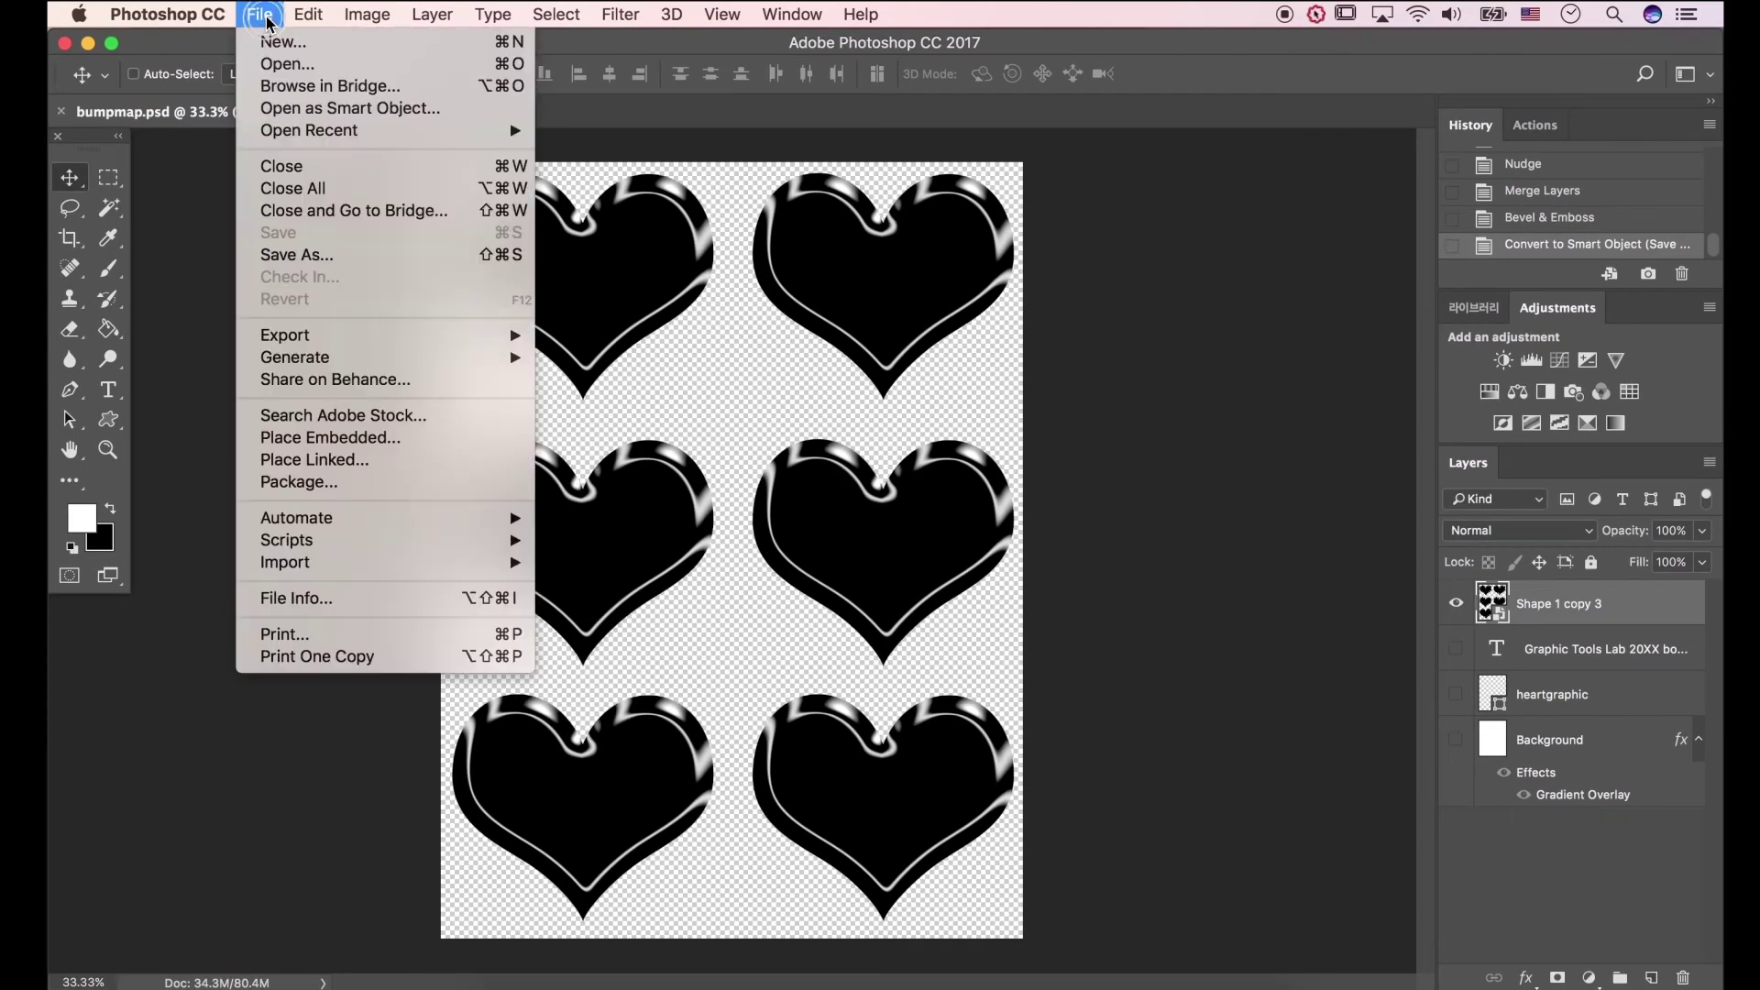
pyautogui.click(275, 66)
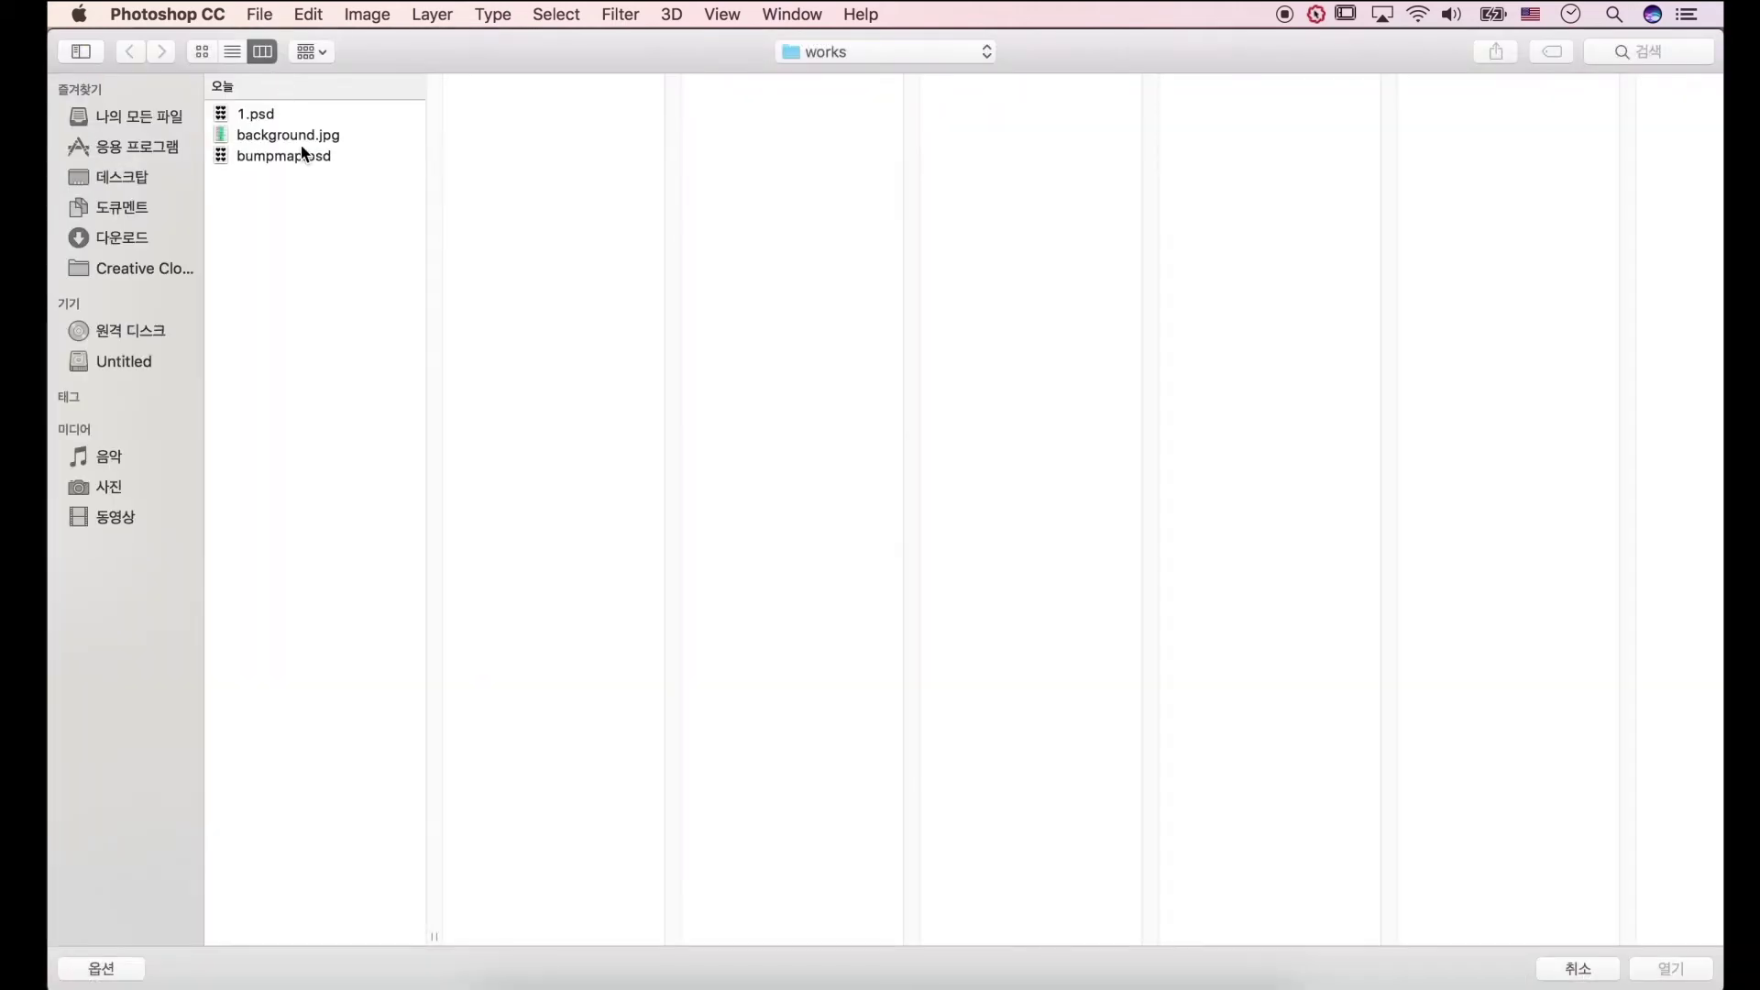
pyautogui.click(303, 138)
pyautogui.press('Return')
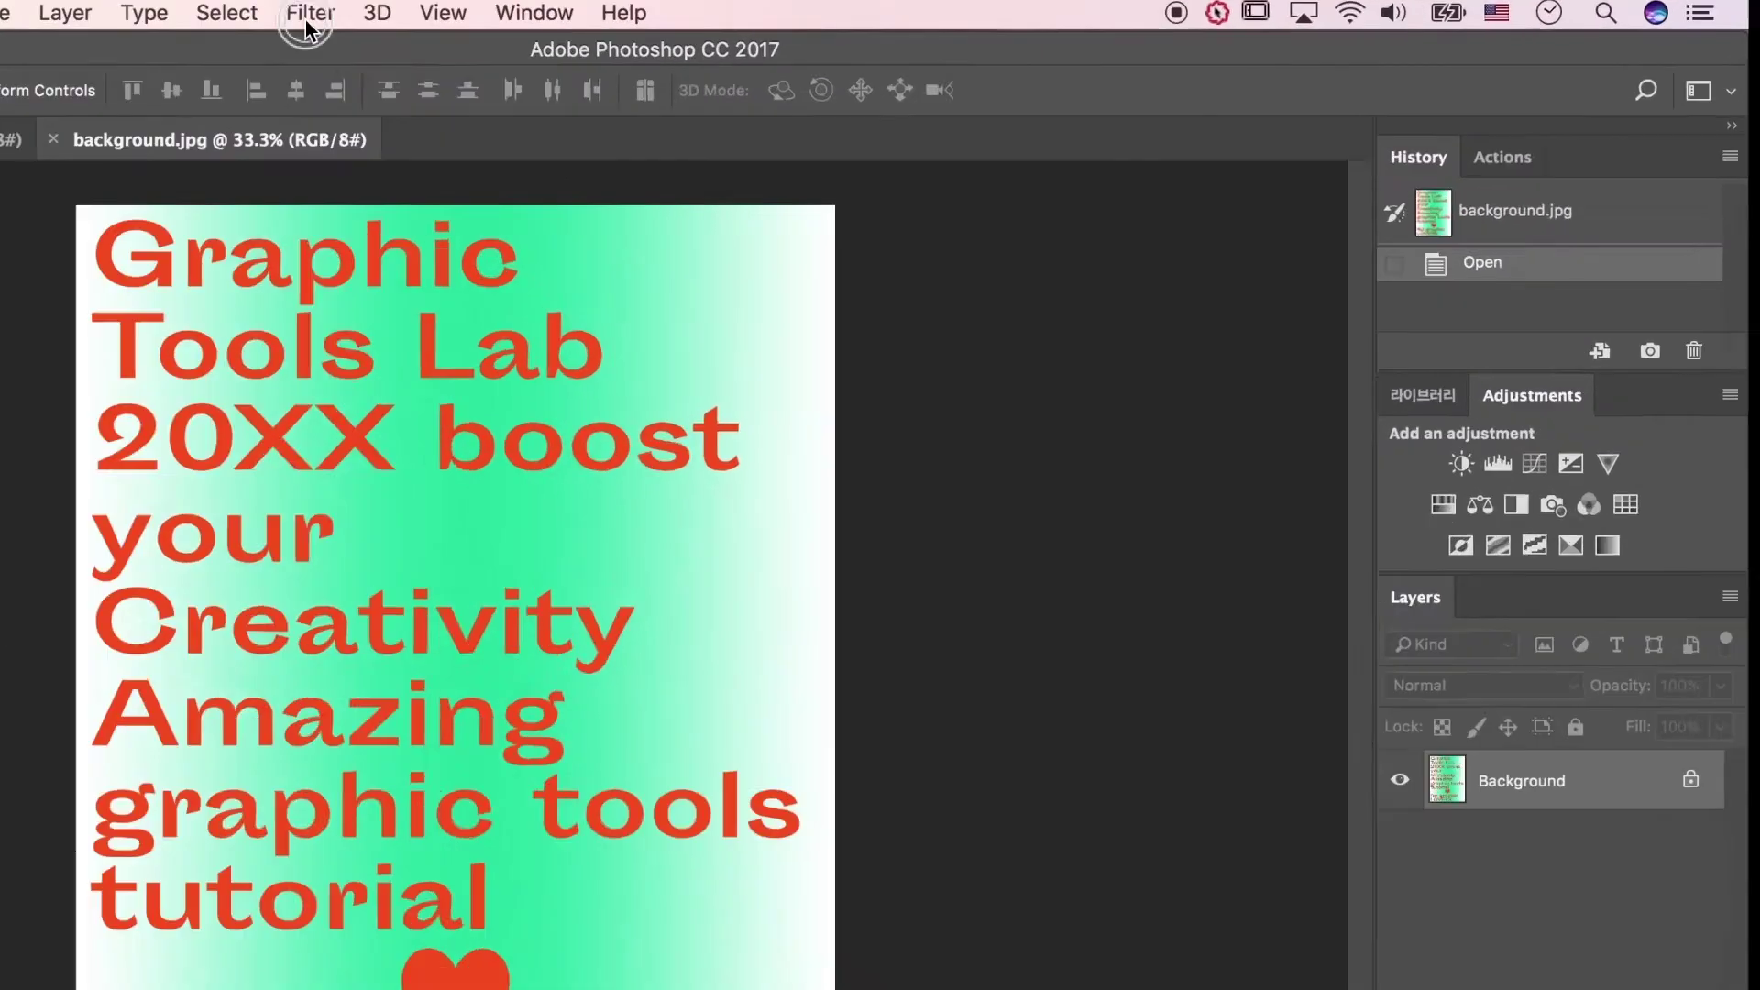
# - Preview the poster with Distort > Glass in the Filter Gallery at 50% and choose Load Texture
pyautogui.click(619, 15)
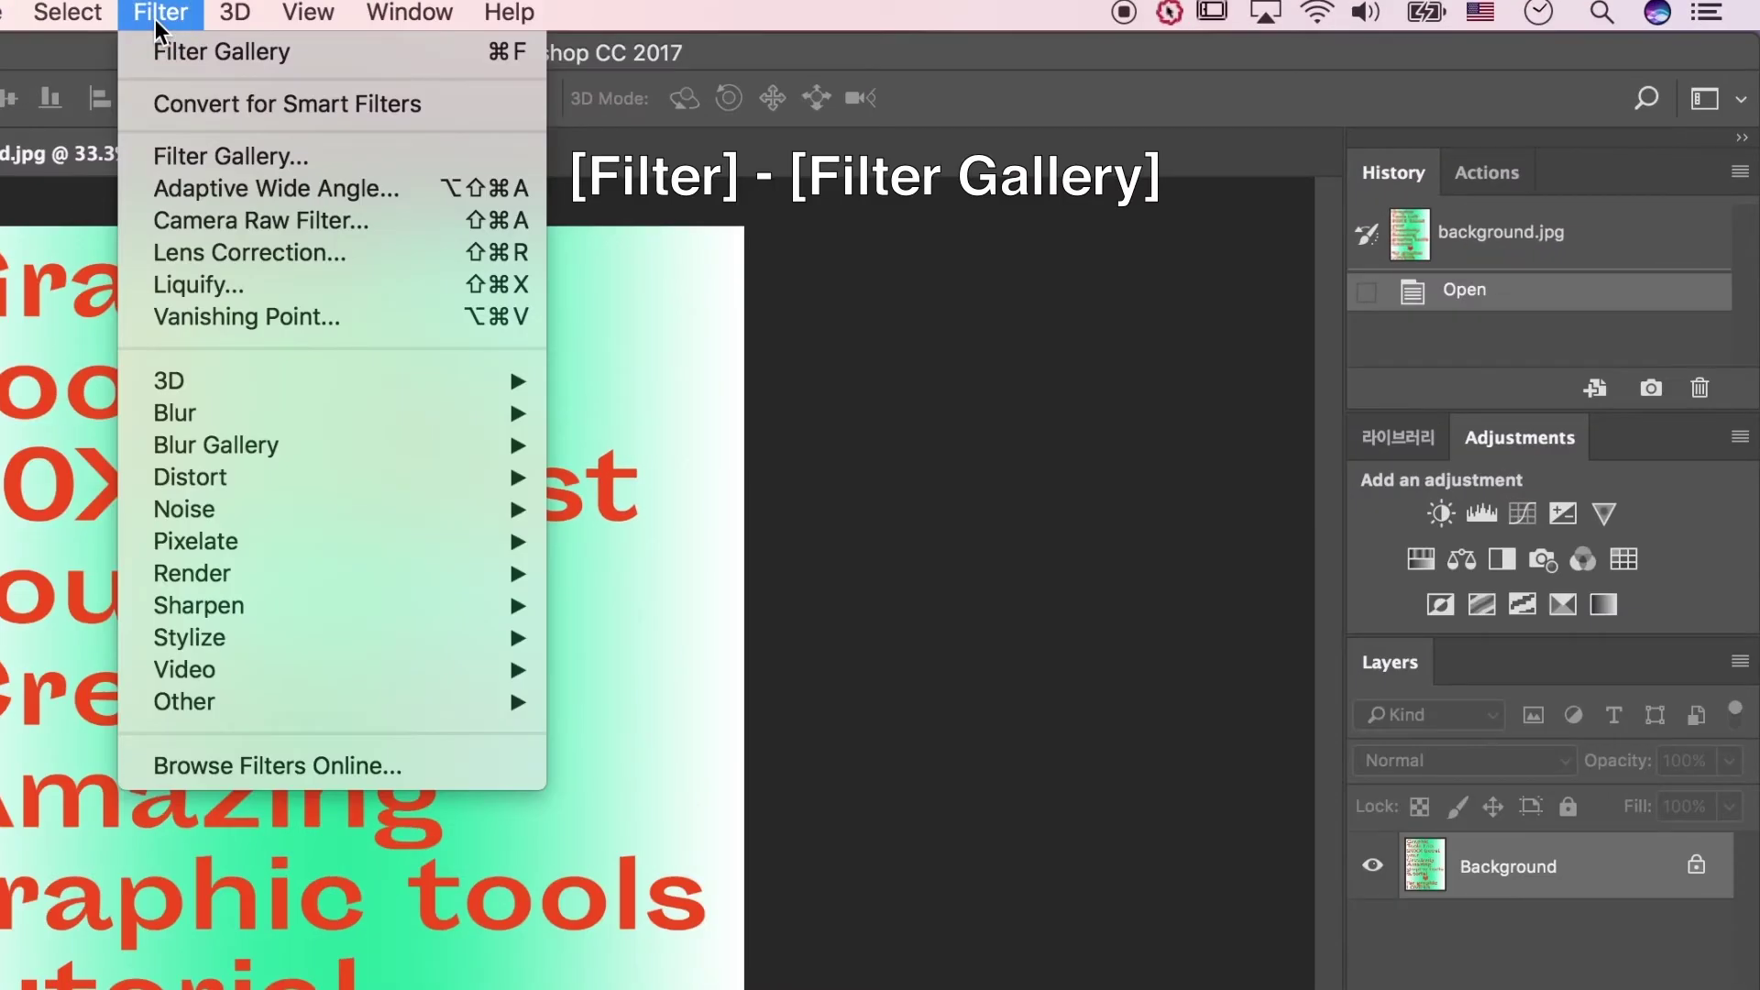
pyautogui.click(229, 161)
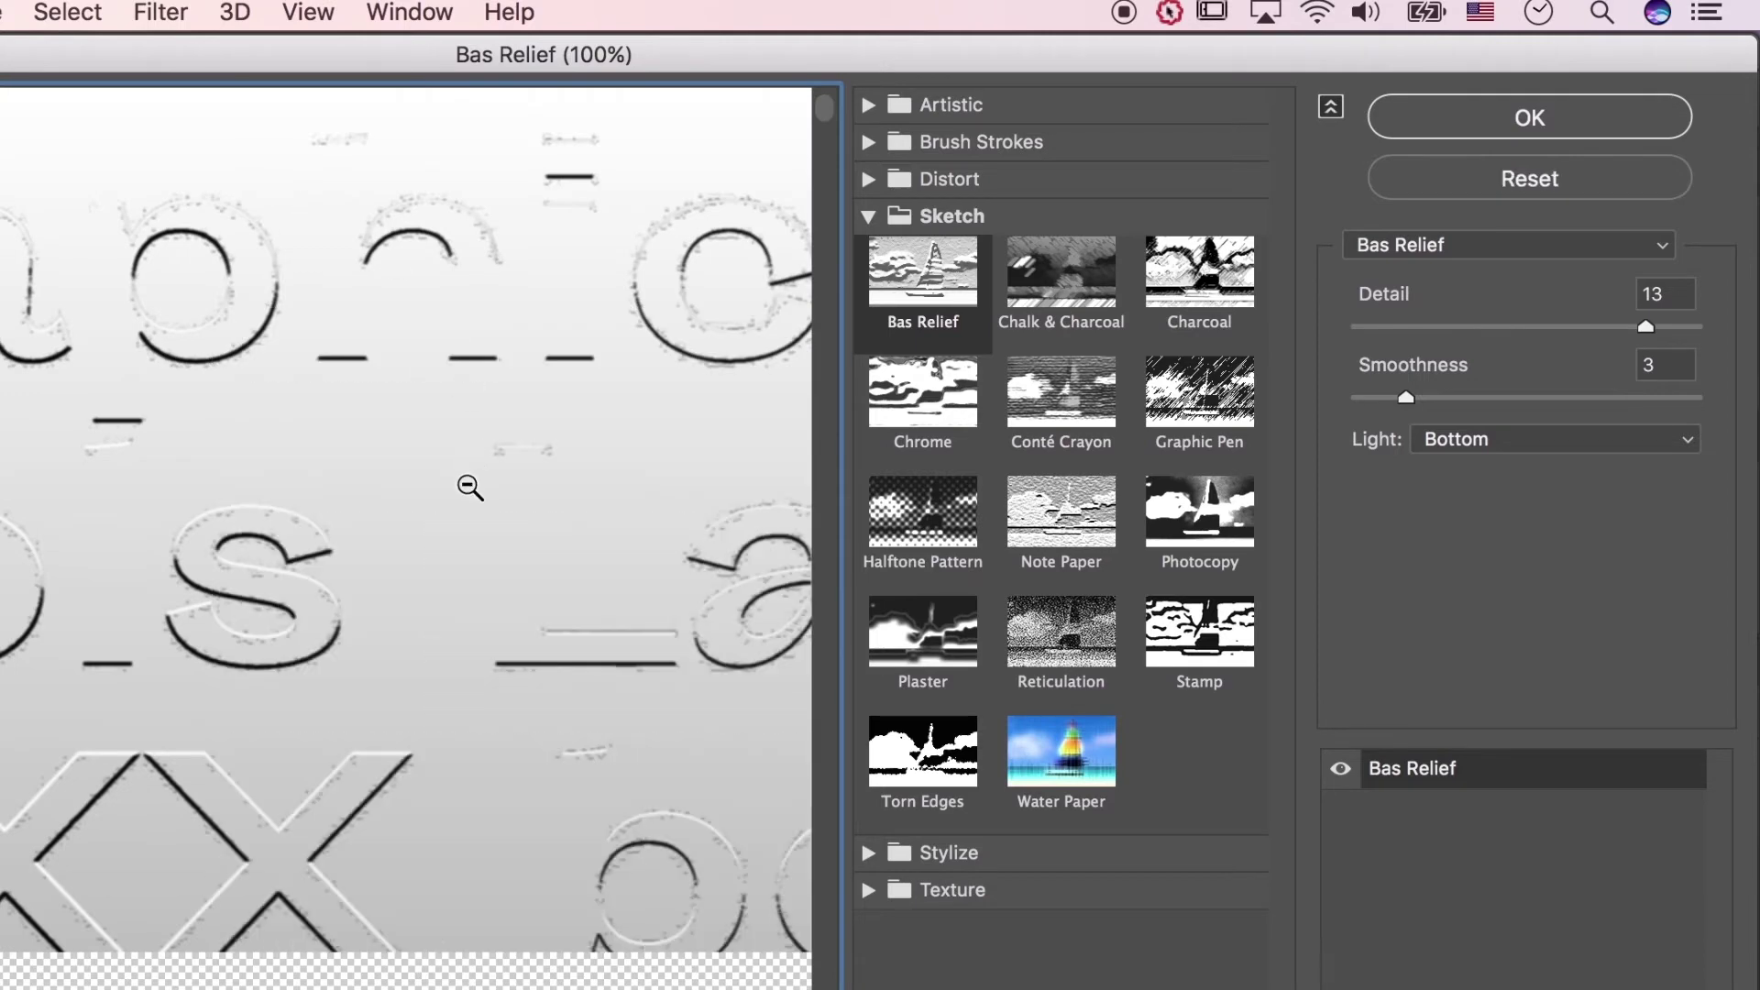
pyautogui.keyDown('alt'); pyautogui.click(468, 486); pyautogui.keyUp('alt')
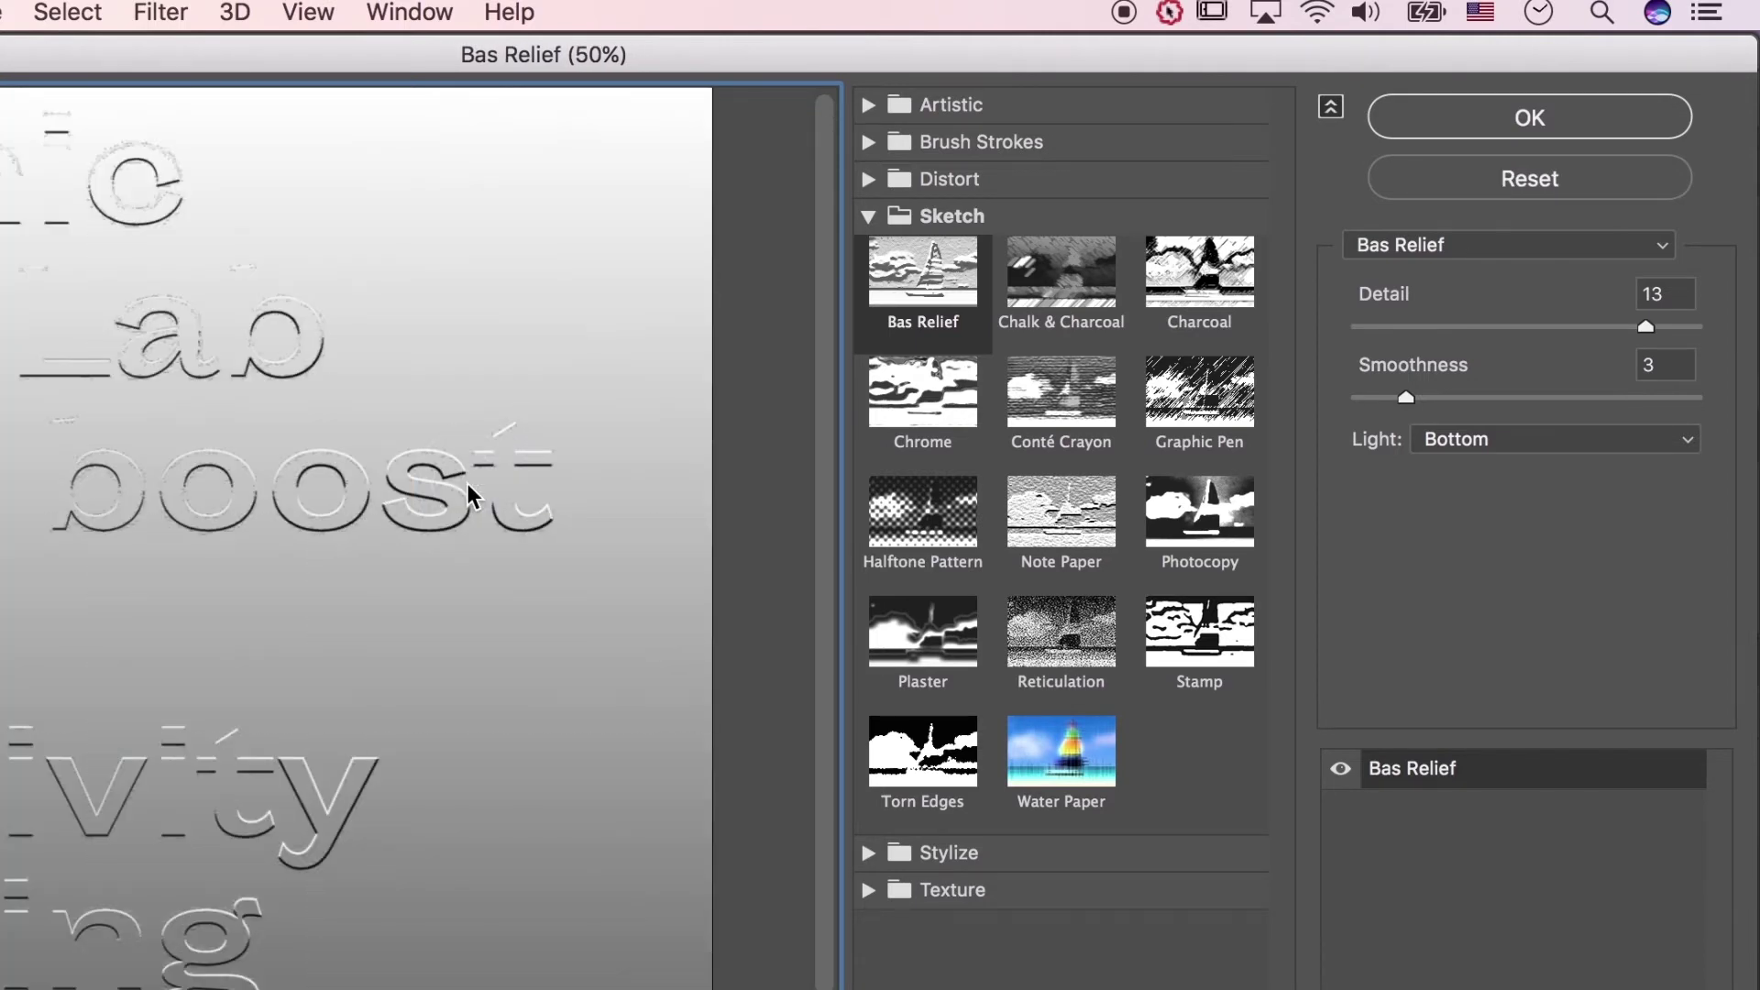
pyautogui.click(939, 174)
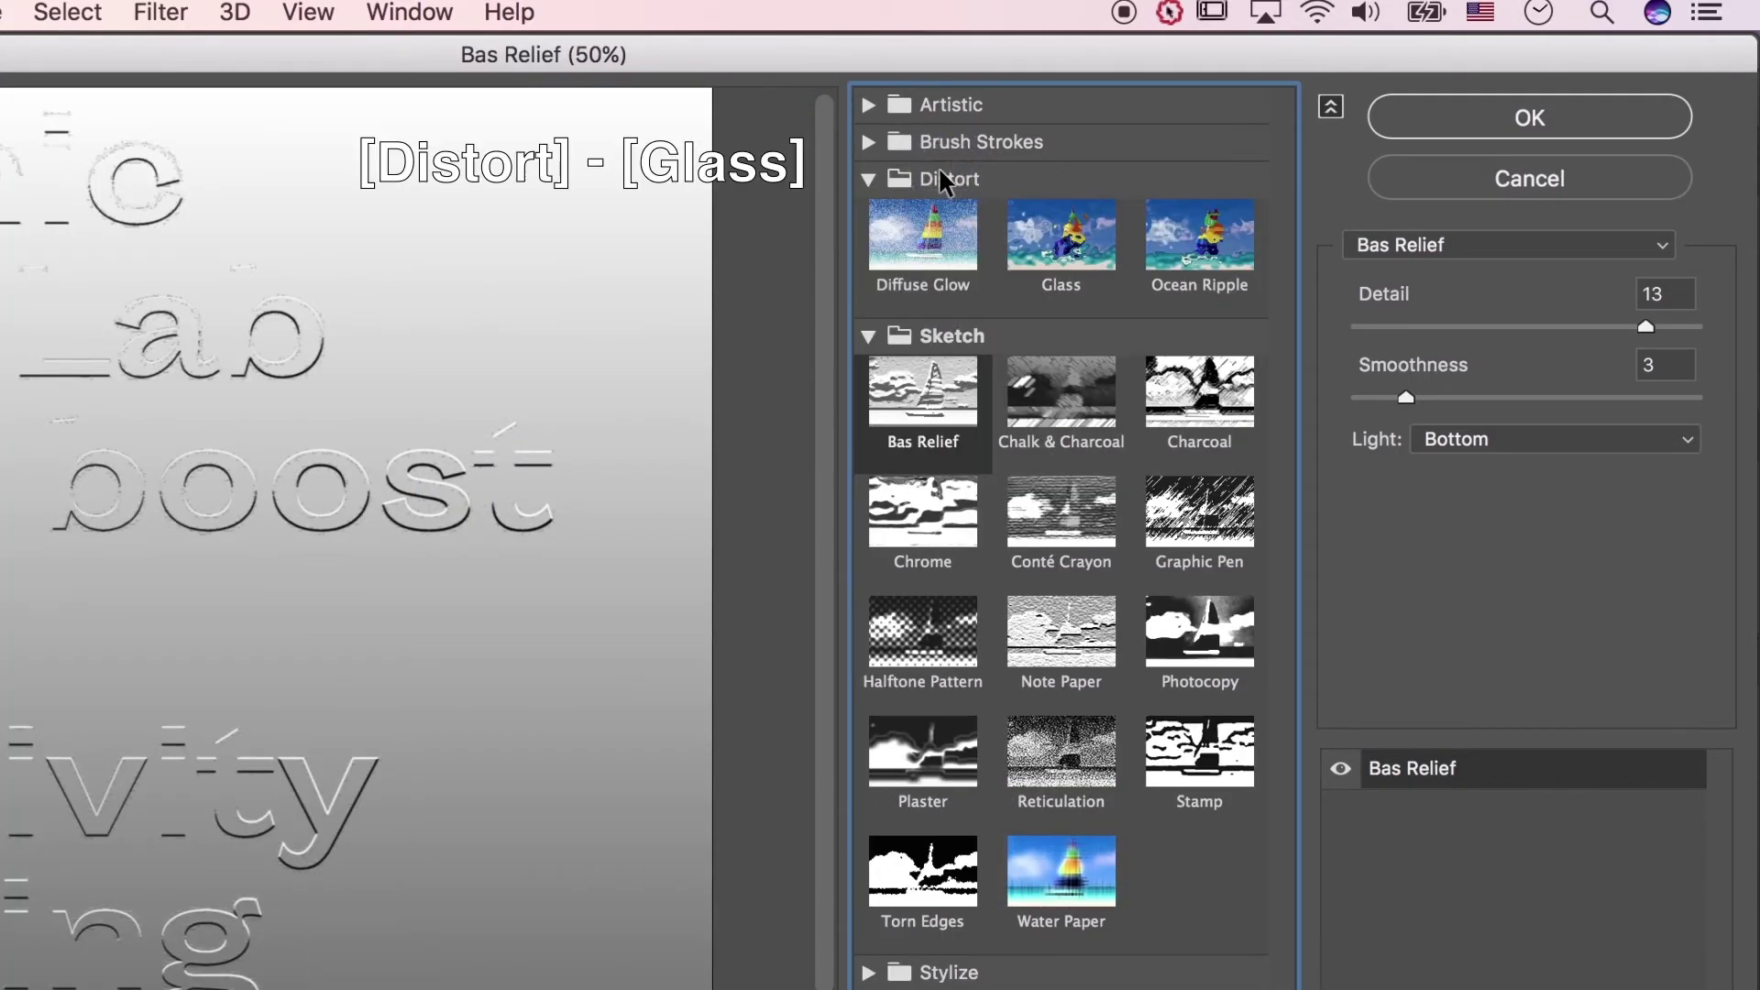
pyautogui.click(1048, 240)
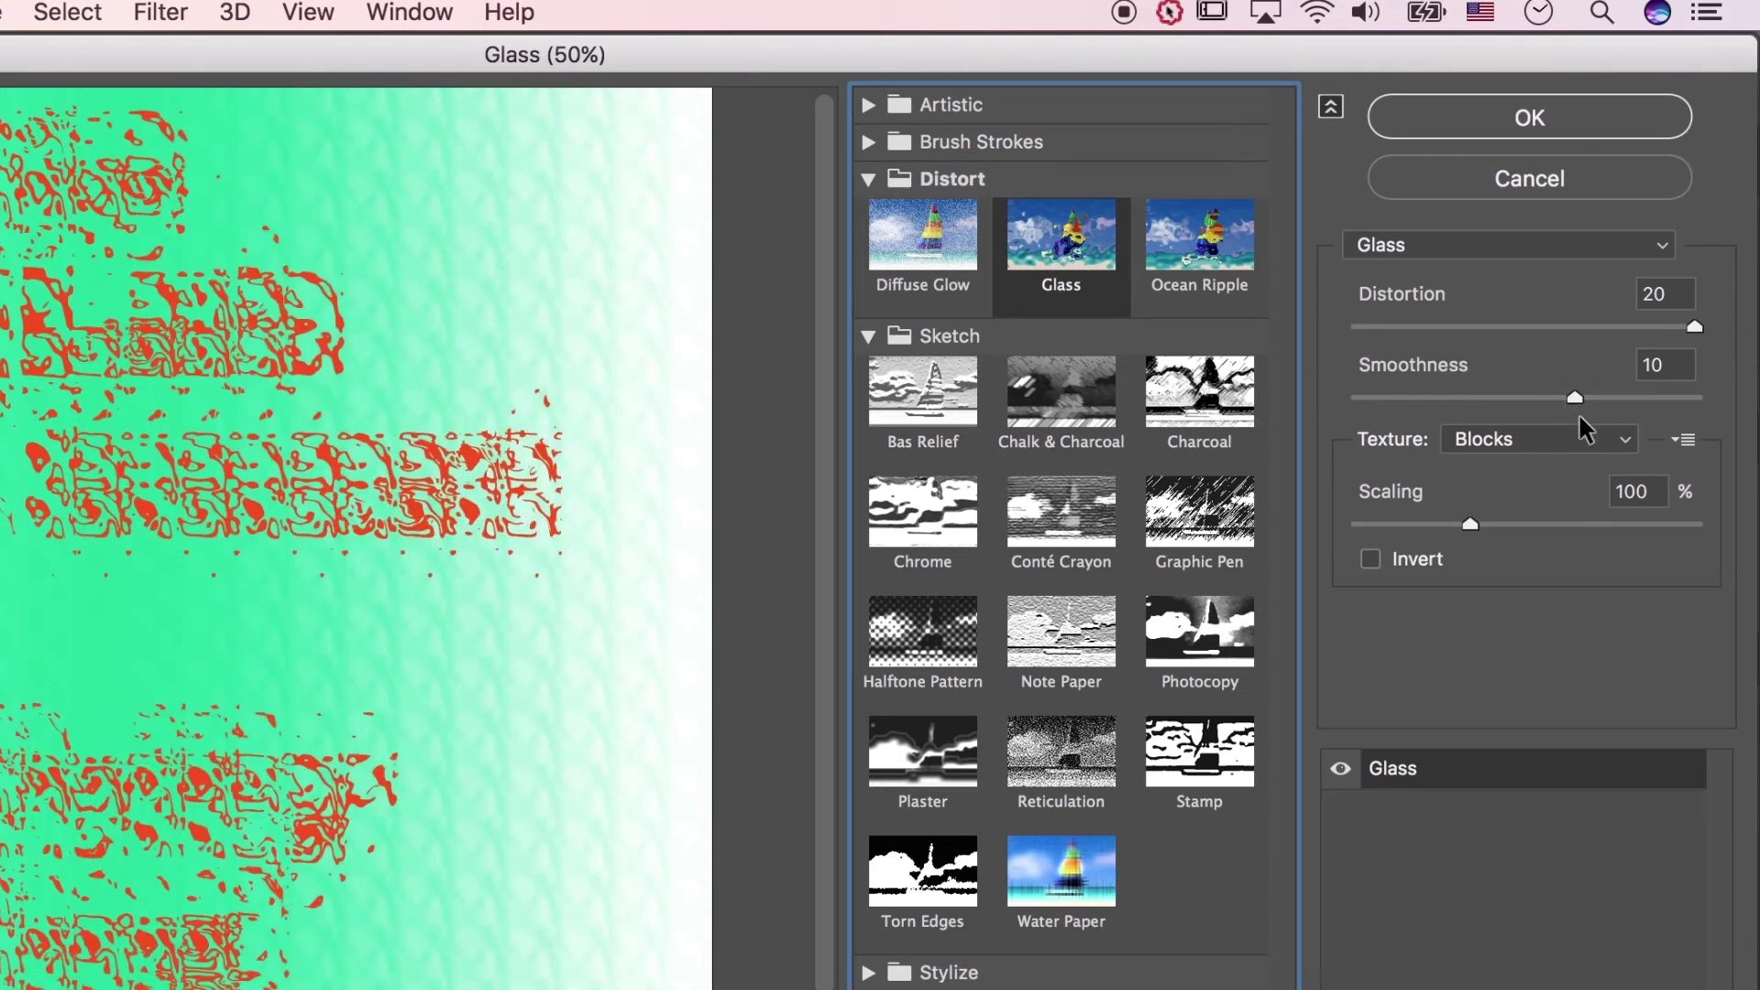
pyautogui.click(1684, 441)
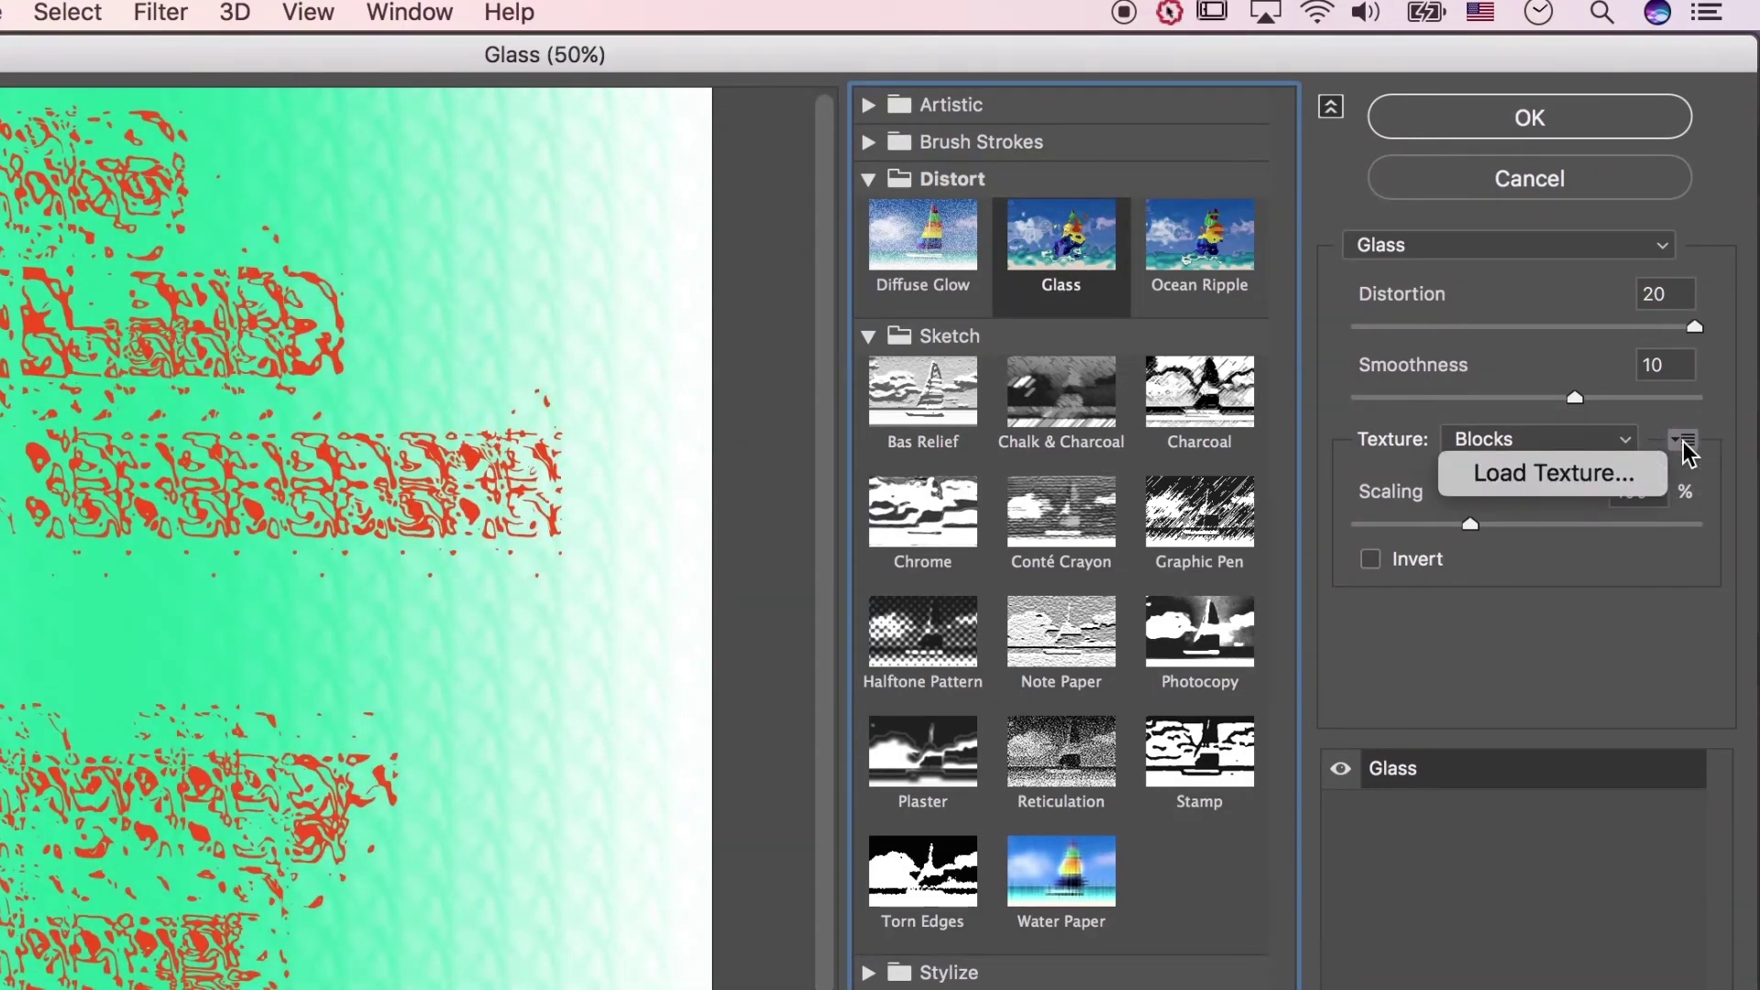
pyautogui.click(1639, 472)
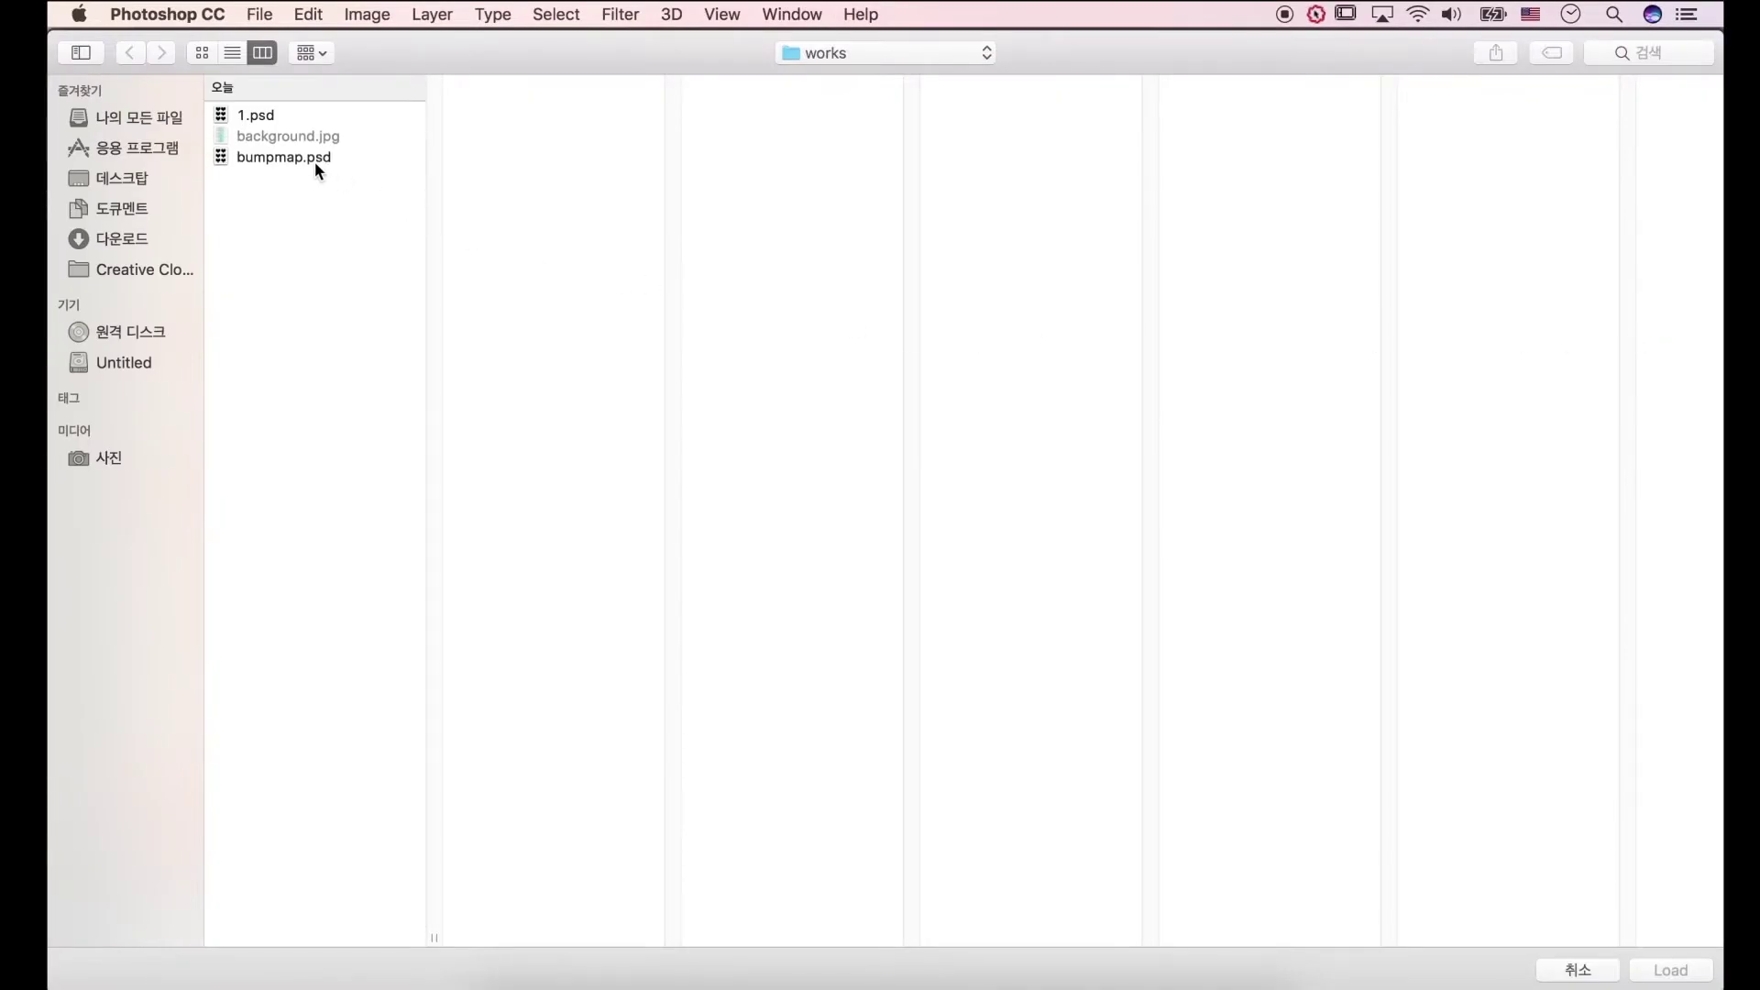
# - Load bumpmap.psd as the Glass texture and apply it with Distortion 20, Smoothness 10, Scaling 100%
pyautogui.click(315, 161)
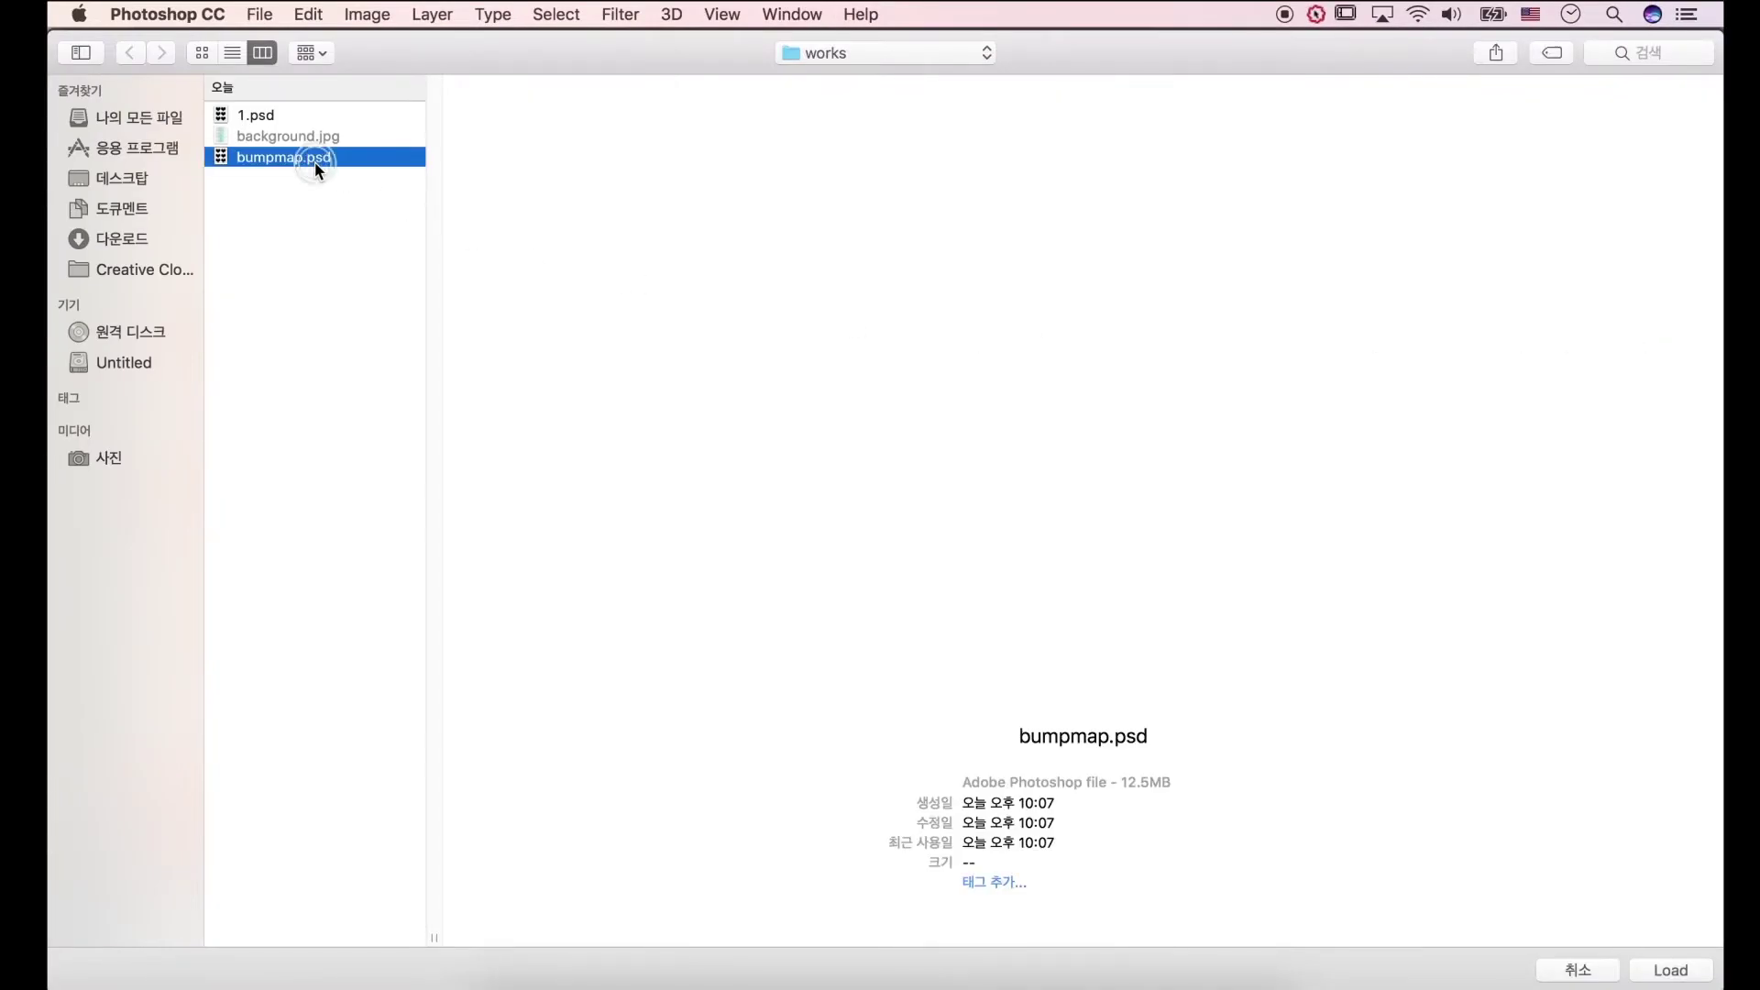
pyautogui.click(1671, 970)
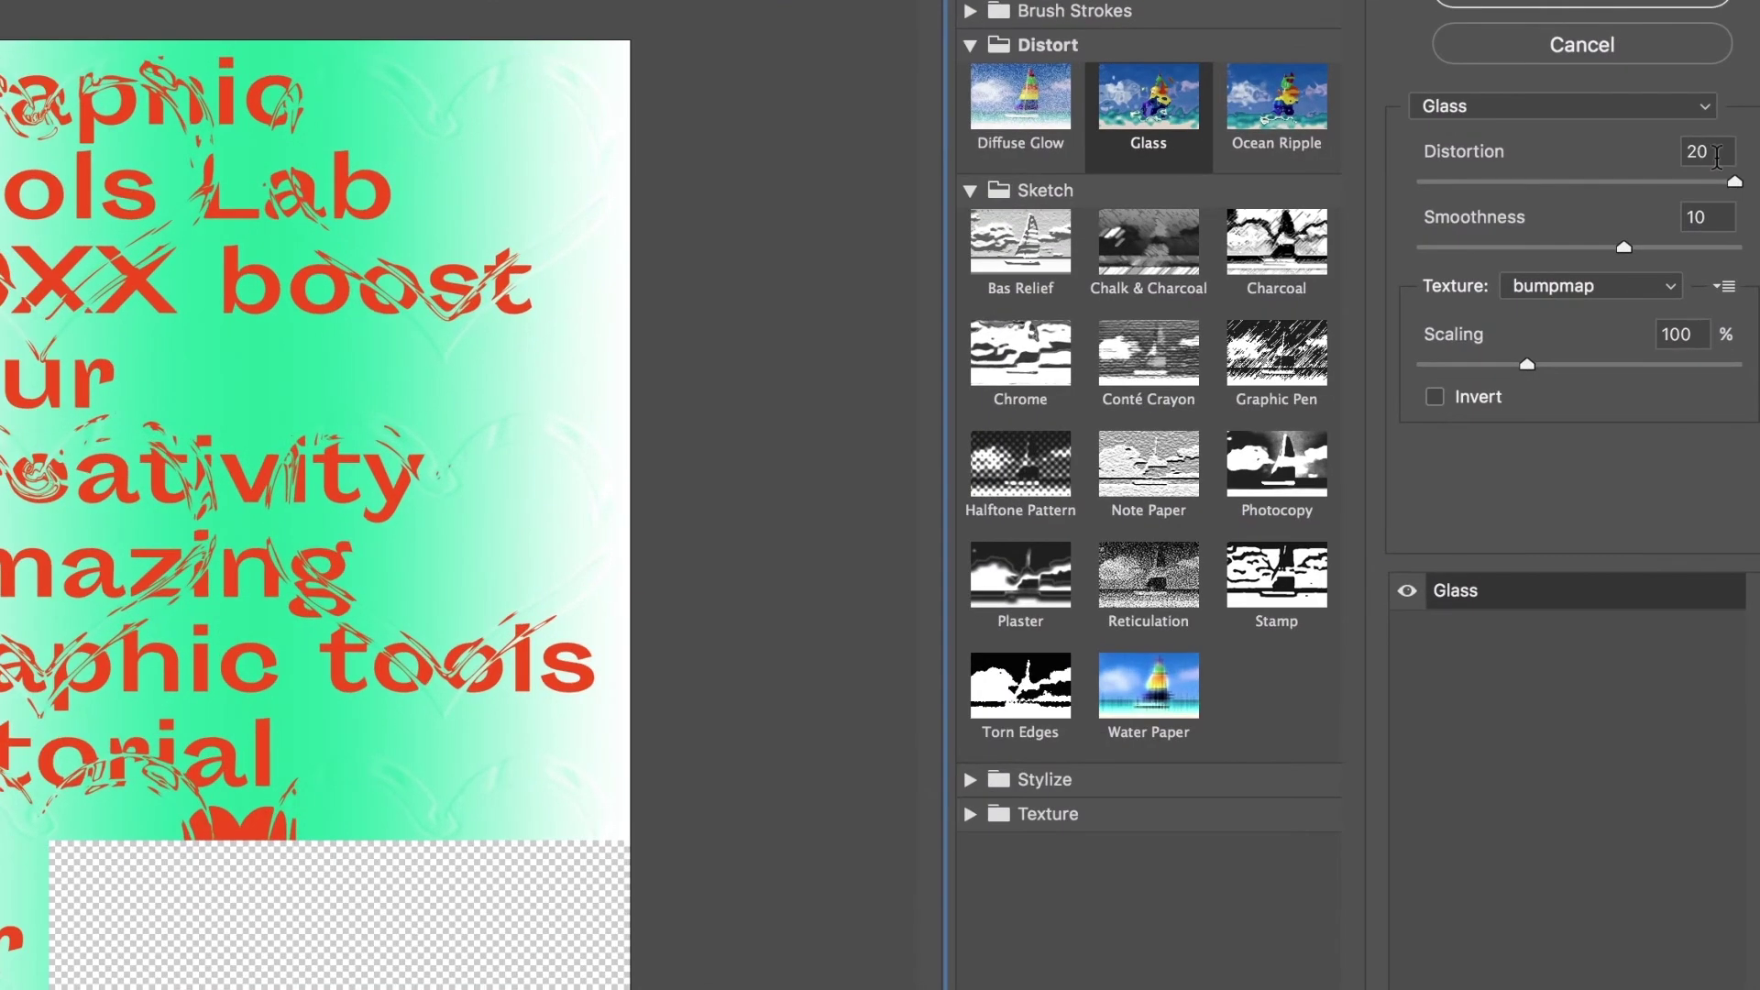
pyautogui.click(1716, 154)
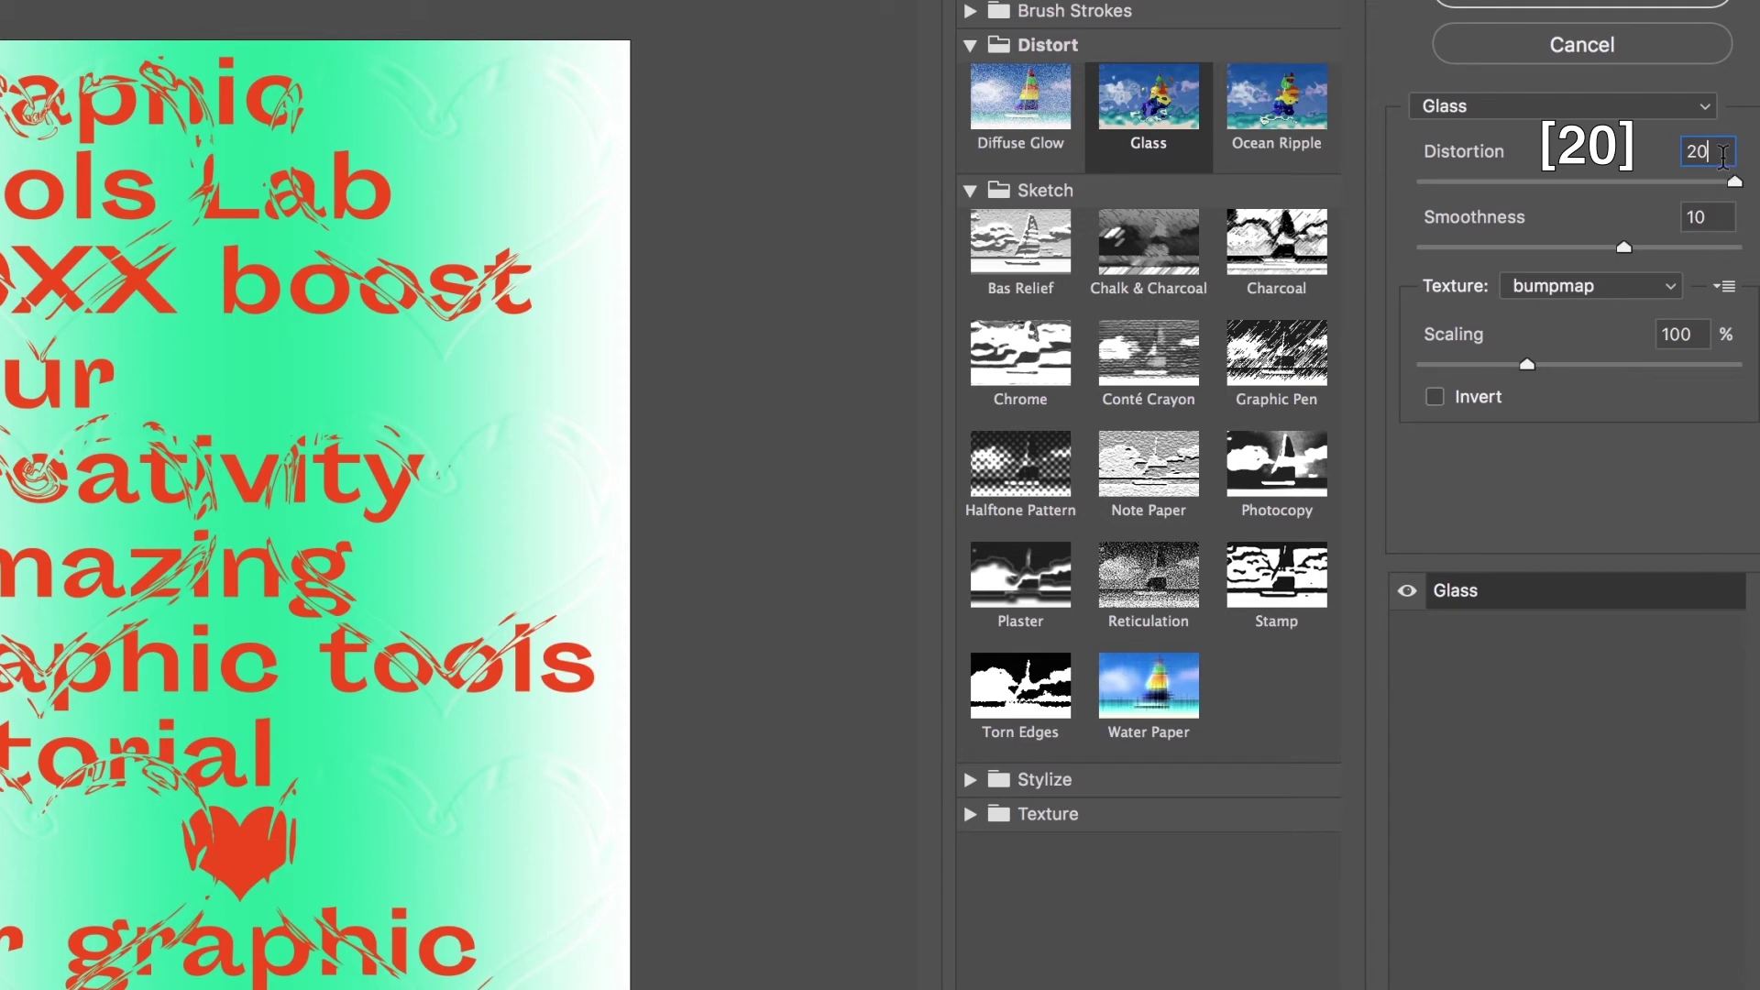
pyautogui.click(1716, 217)
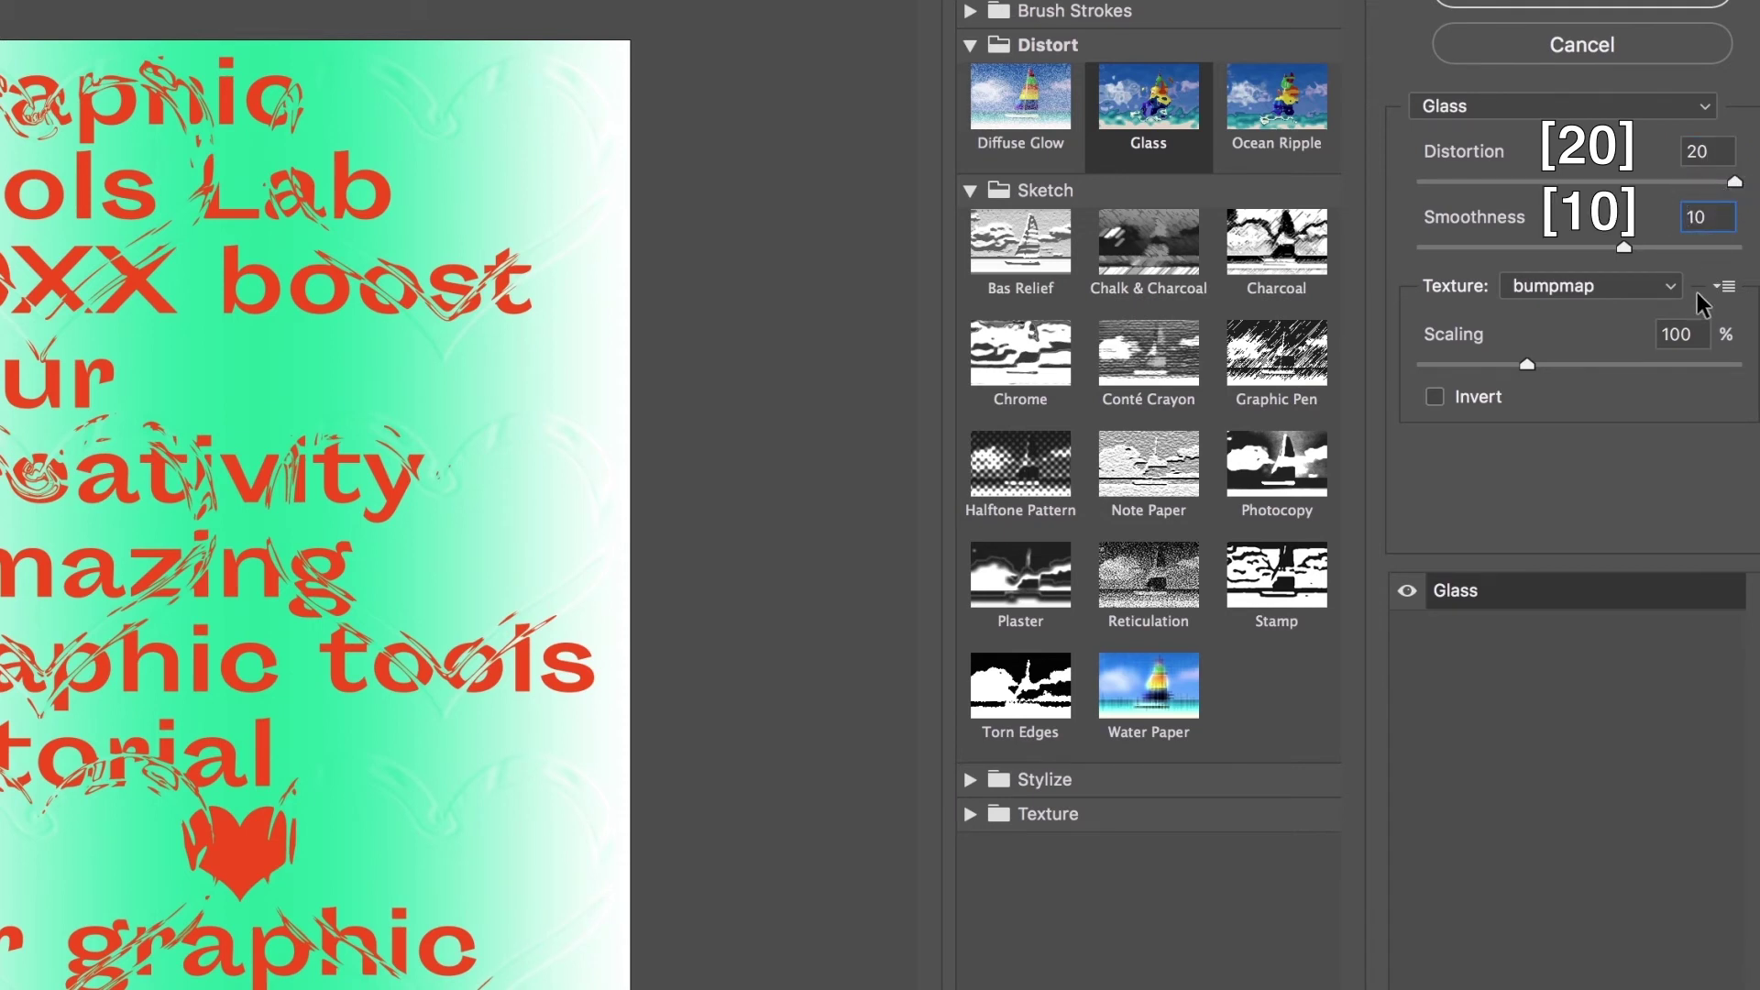
pyautogui.click(1689, 328)
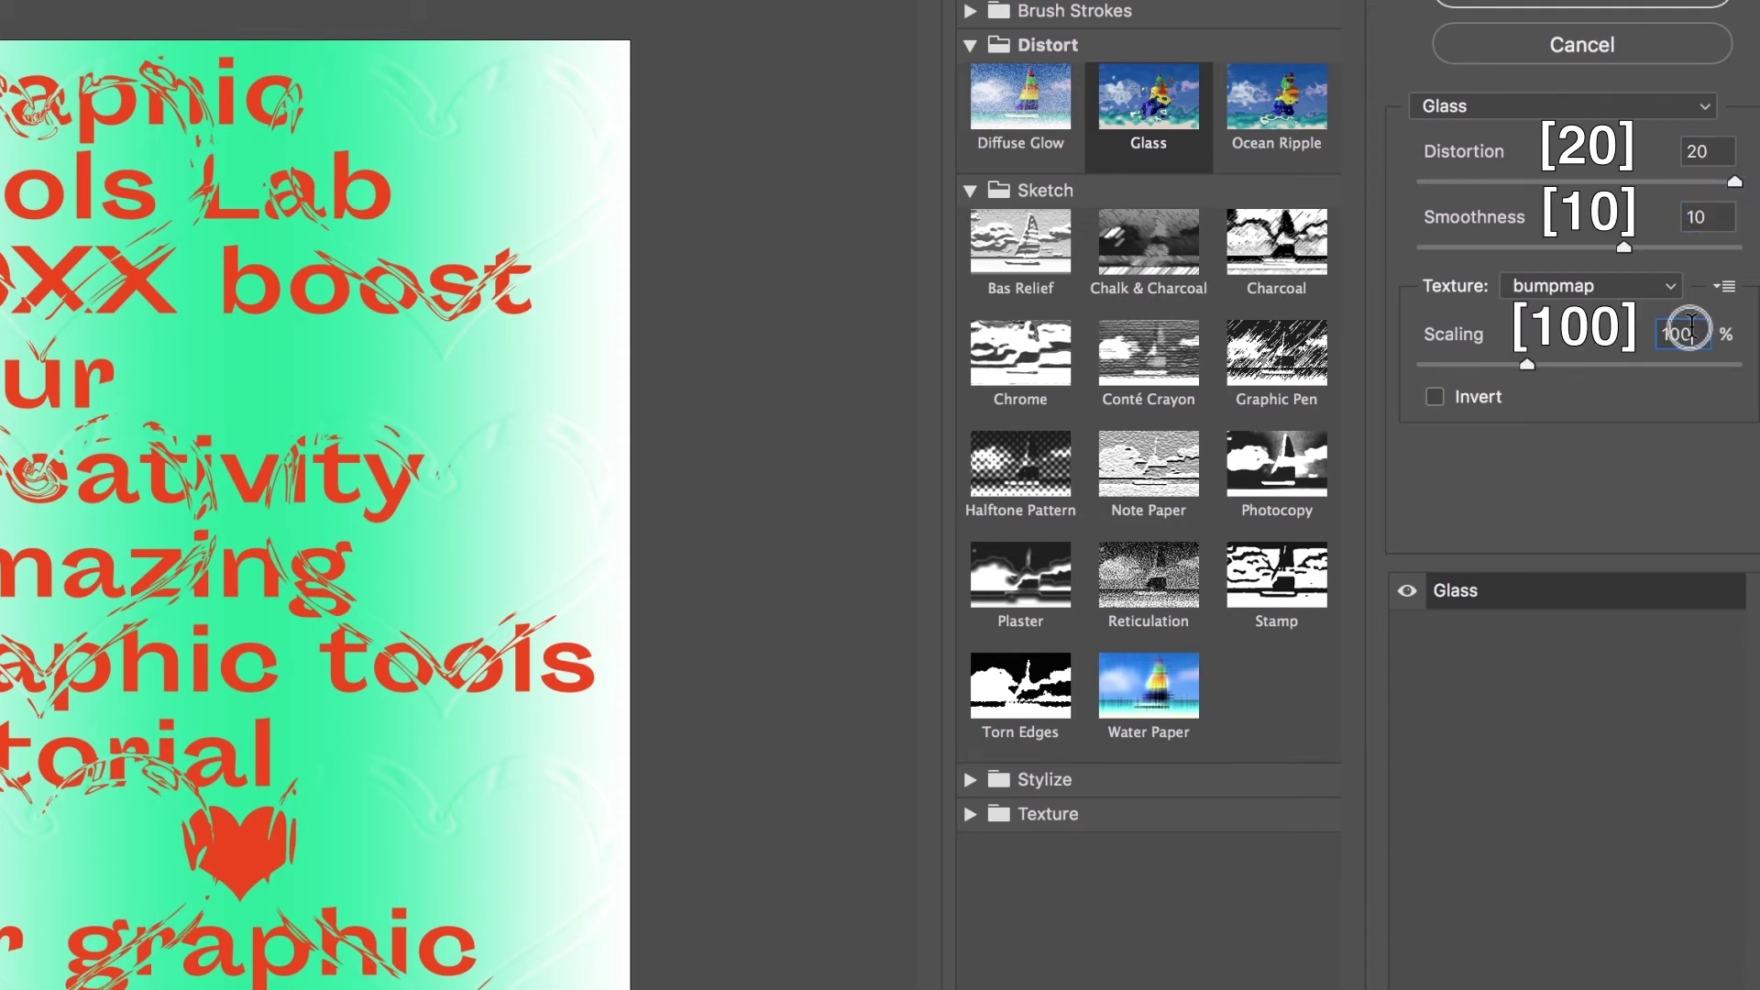
pyautogui.click(1687, 484)
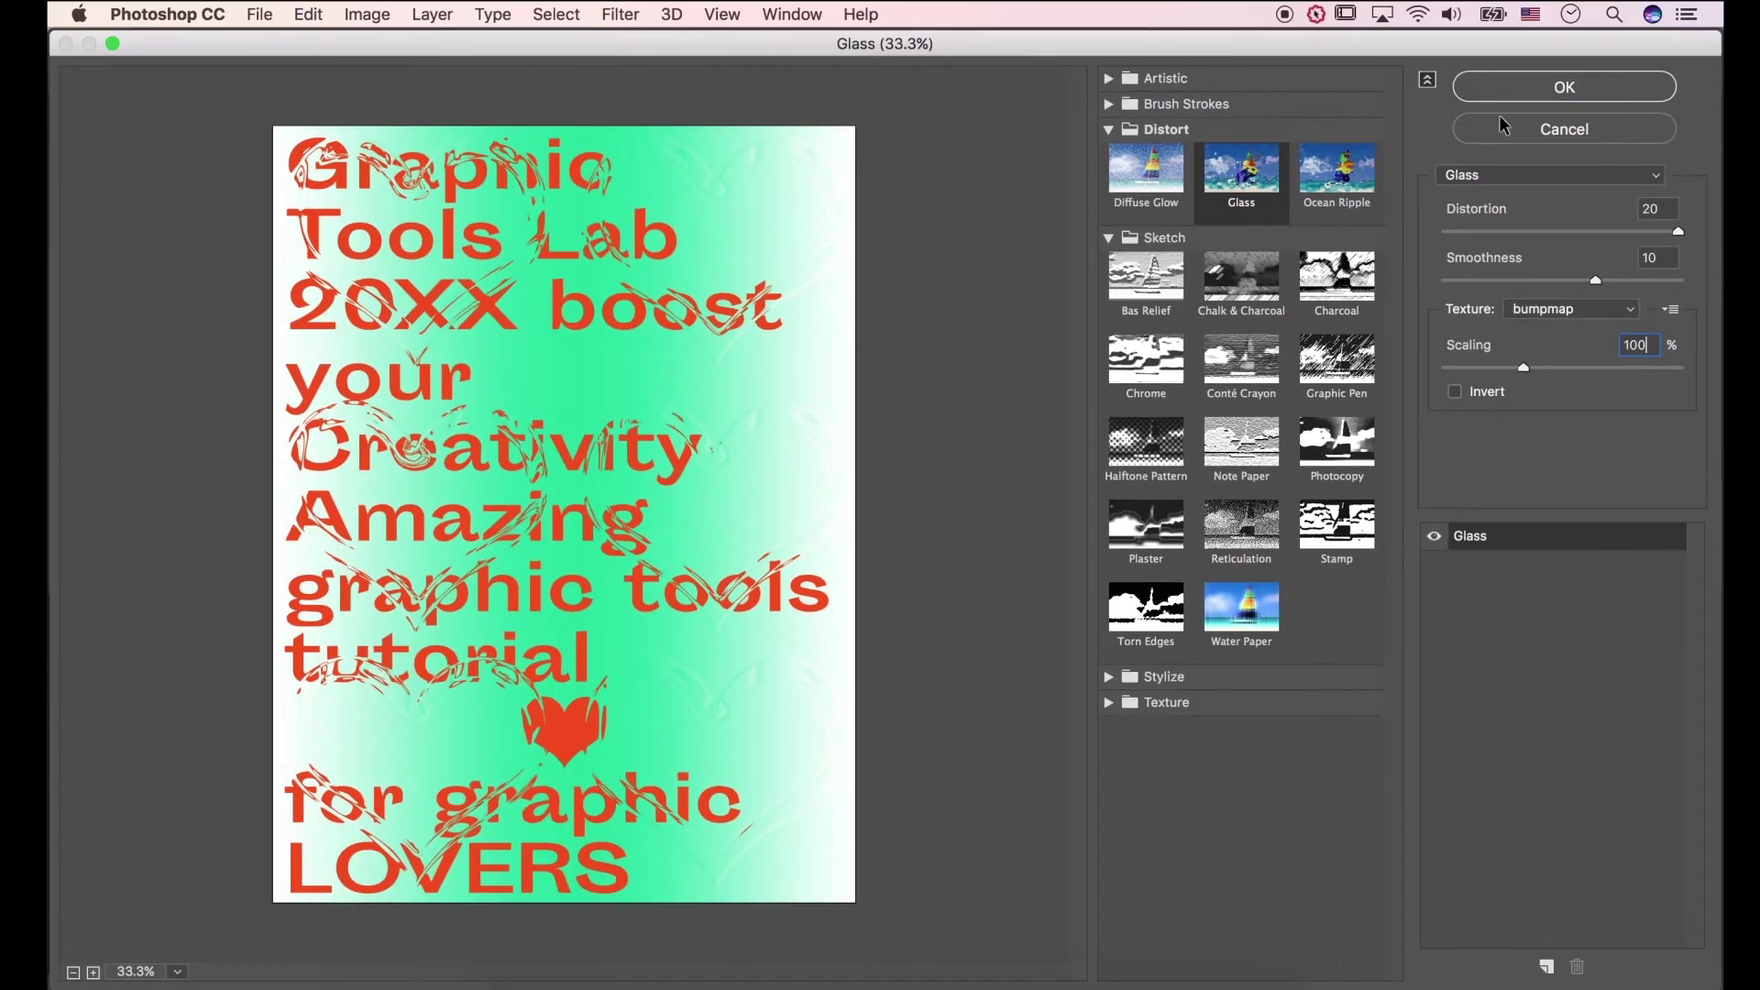
pyautogui.click(1528, 102)
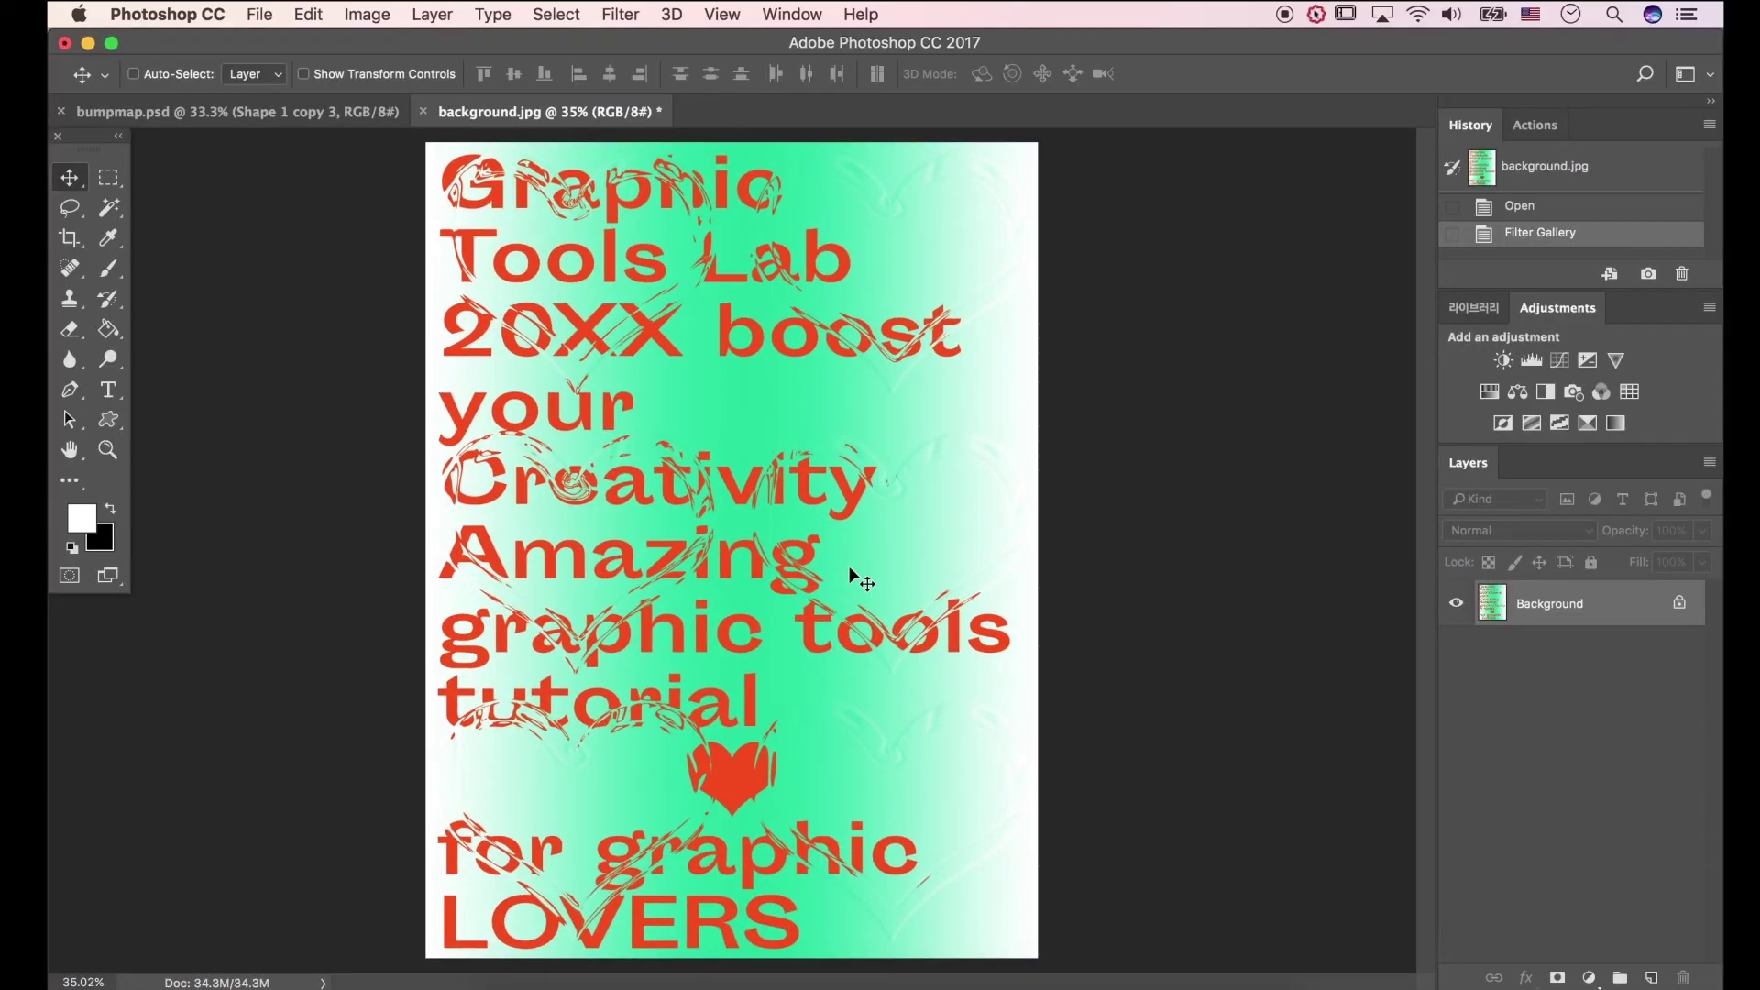
# - Drag the Shape 1 copy 3 hearts layer from bumpmap.psd onto the background.jpg poster
pyautogui.click(324, 124)
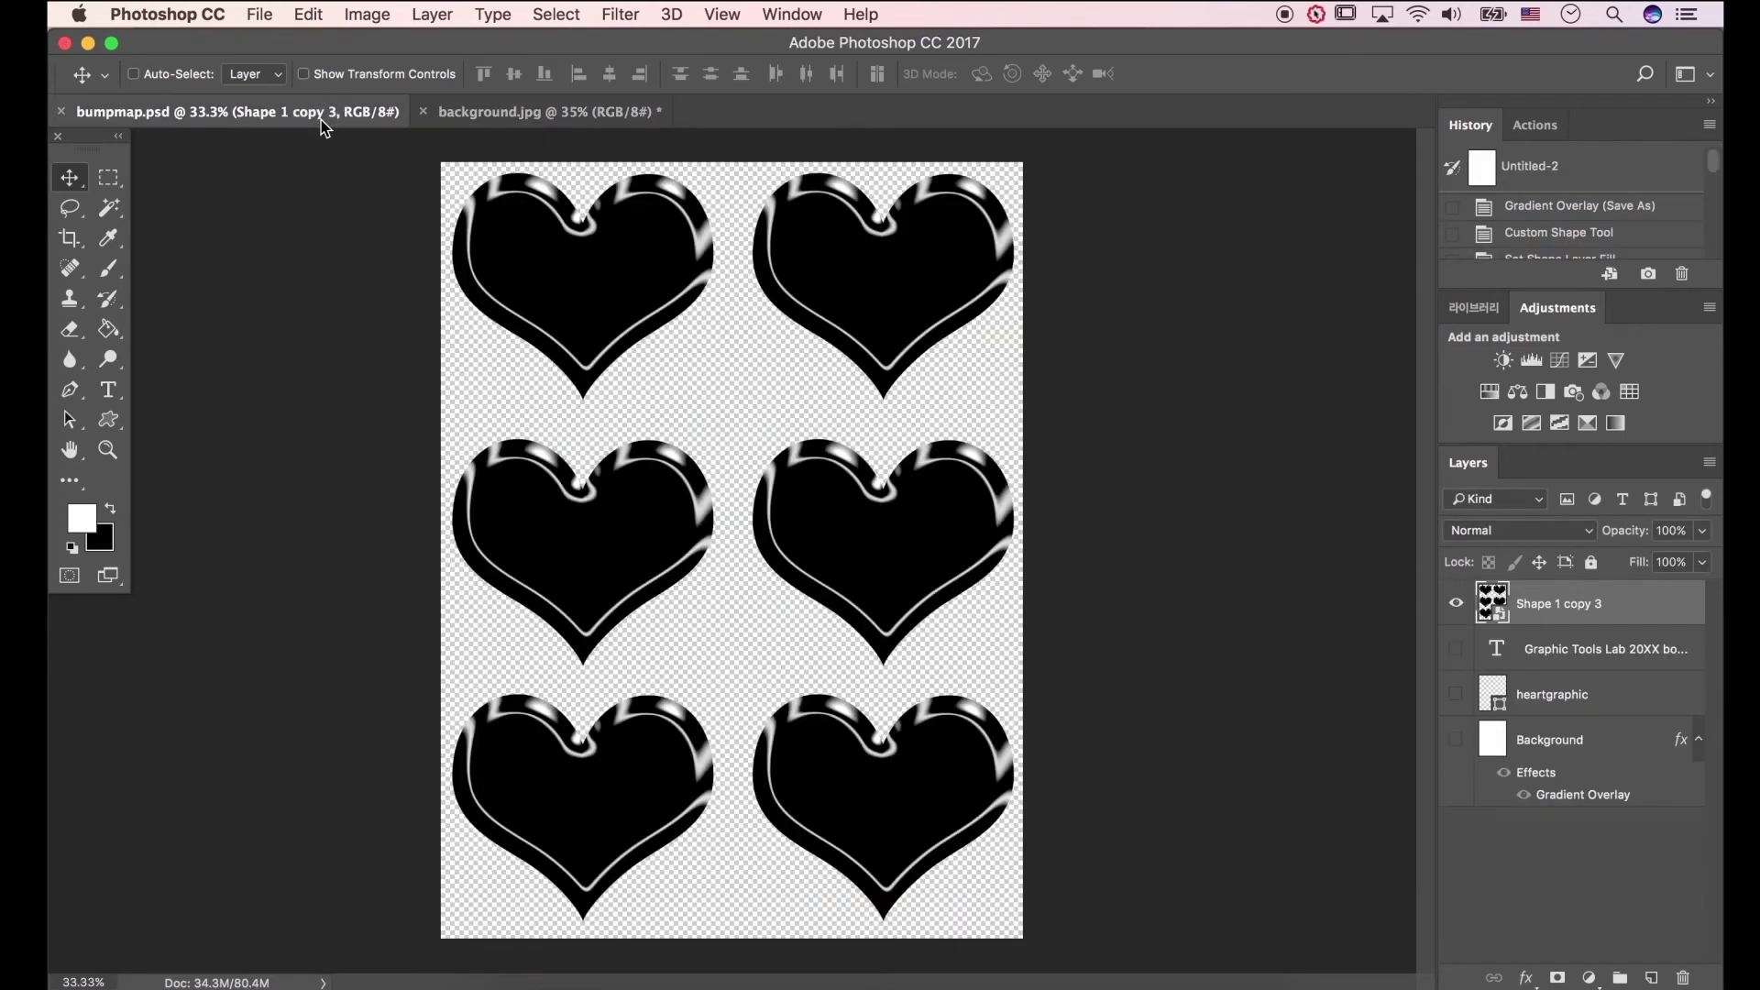
pyautogui.moveTo(669, 332); pyautogui.dragTo(630, 321)
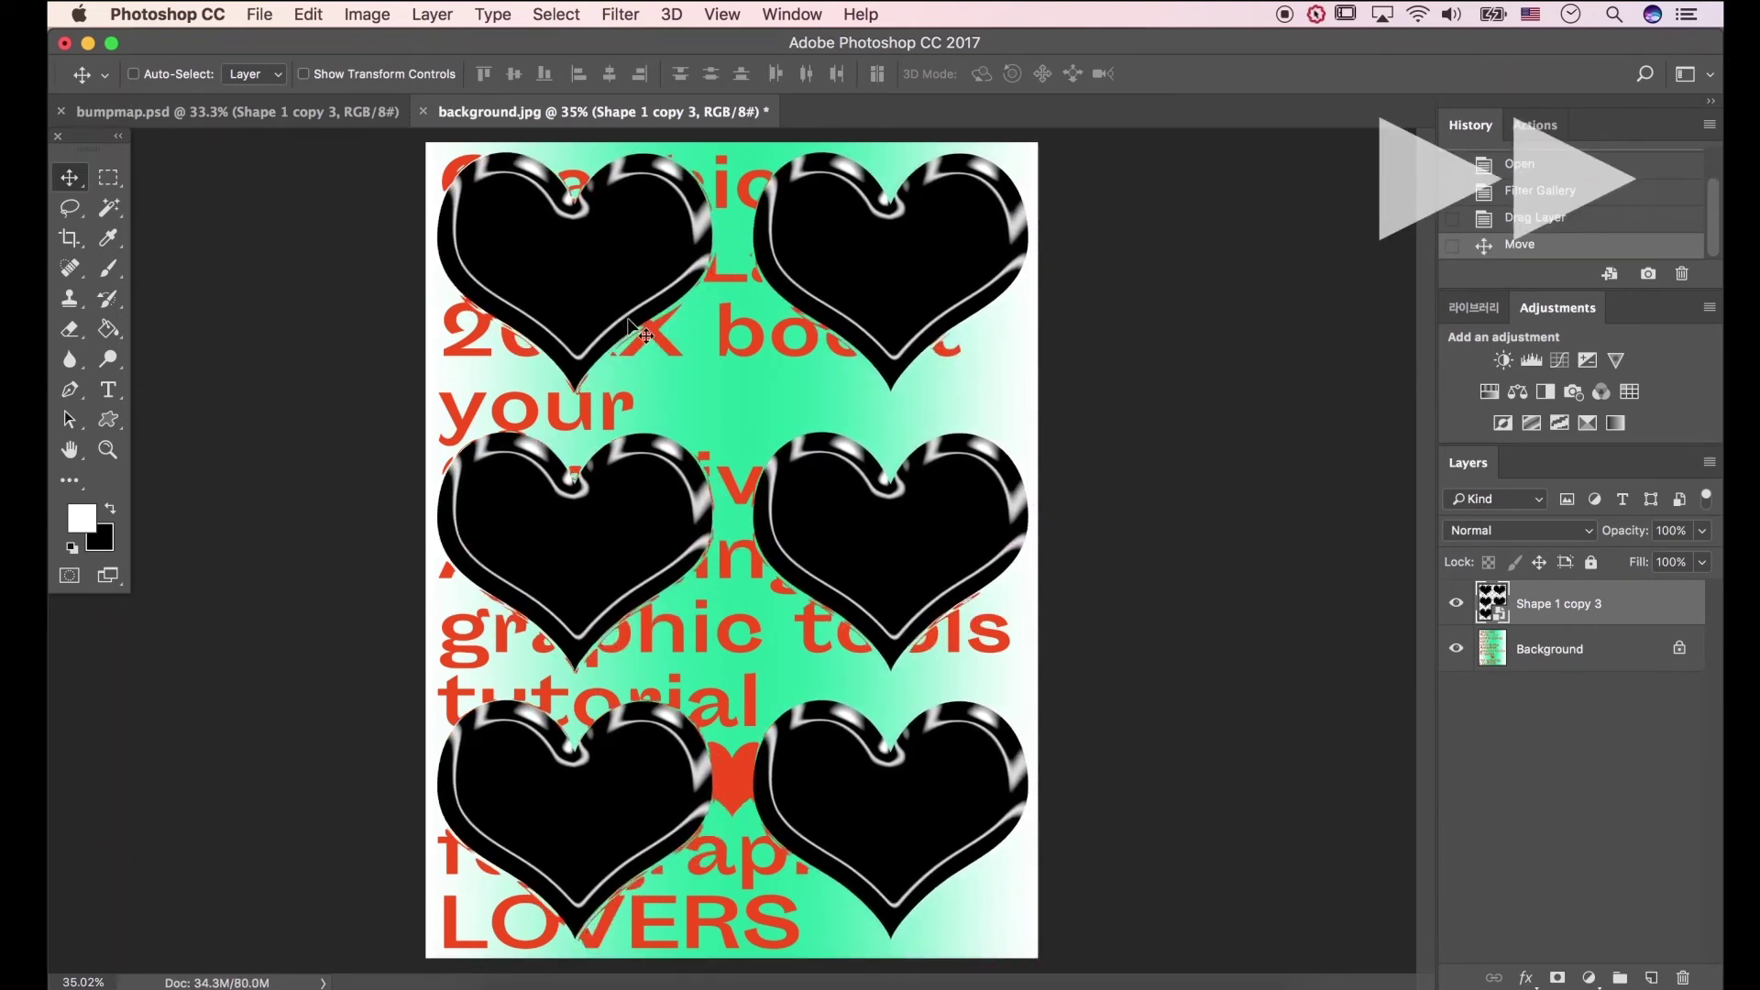
pyautogui.click(1581, 531)
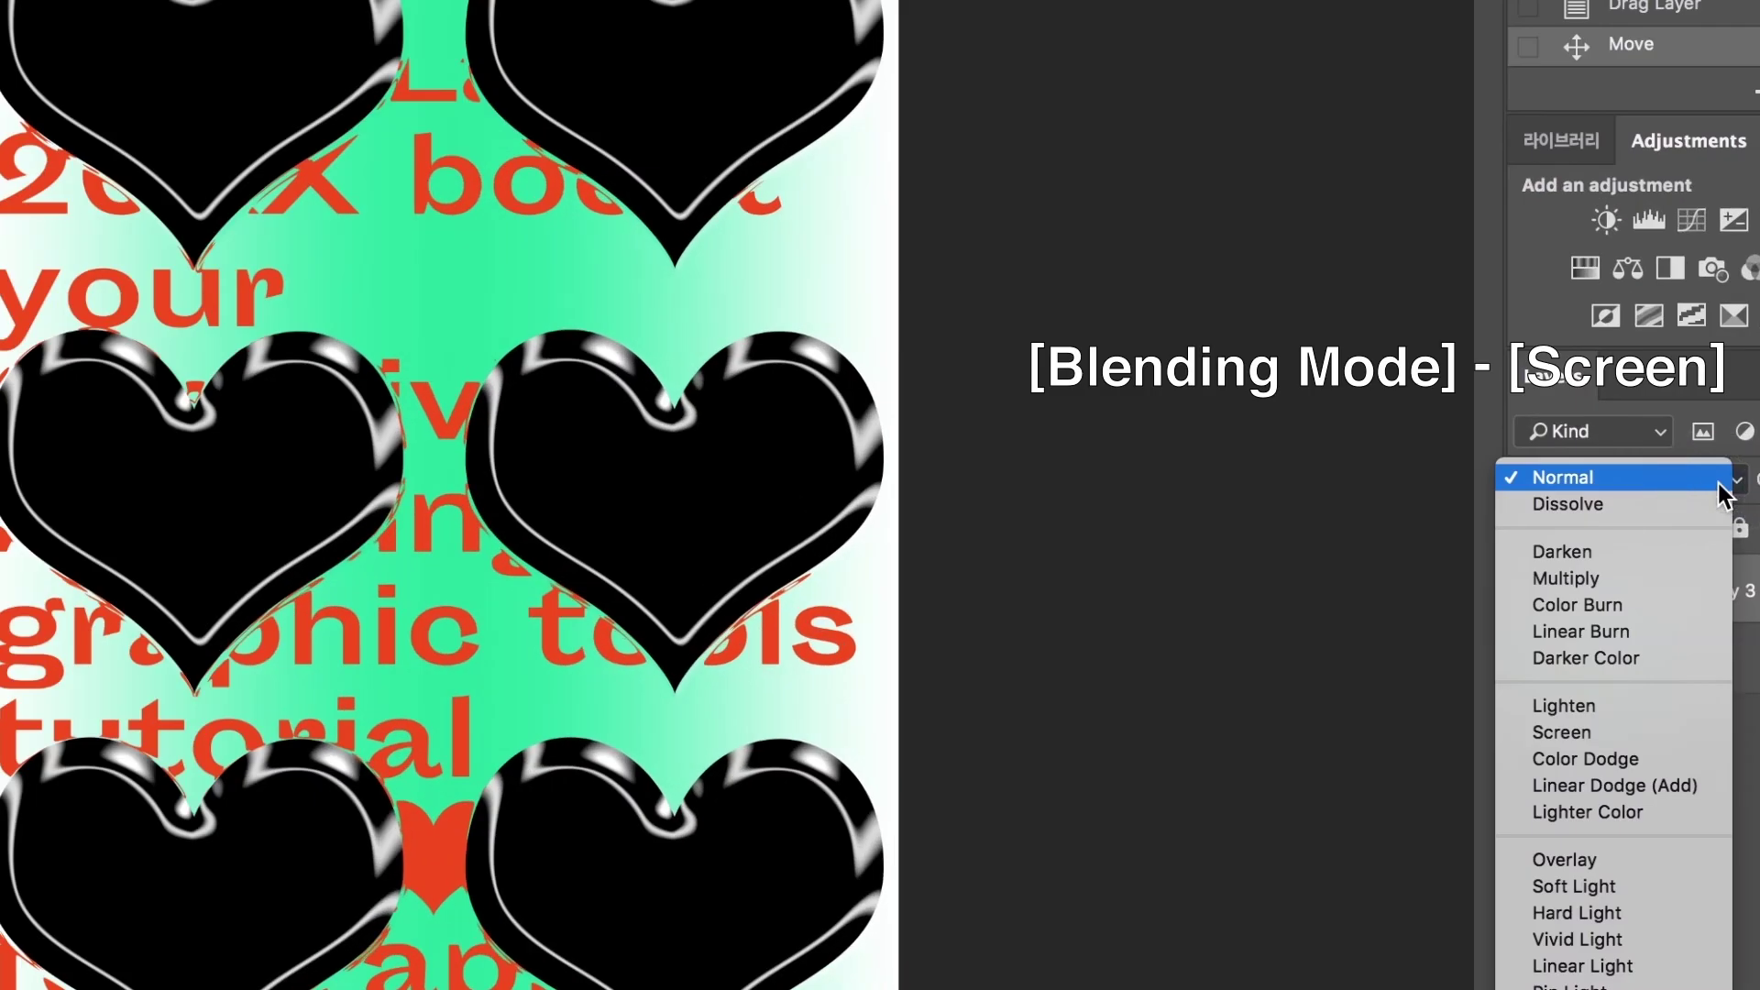
# - Set the hearts layer to Screen blend mode and toggle its visibility to compare
pyautogui.click(1645, 733)
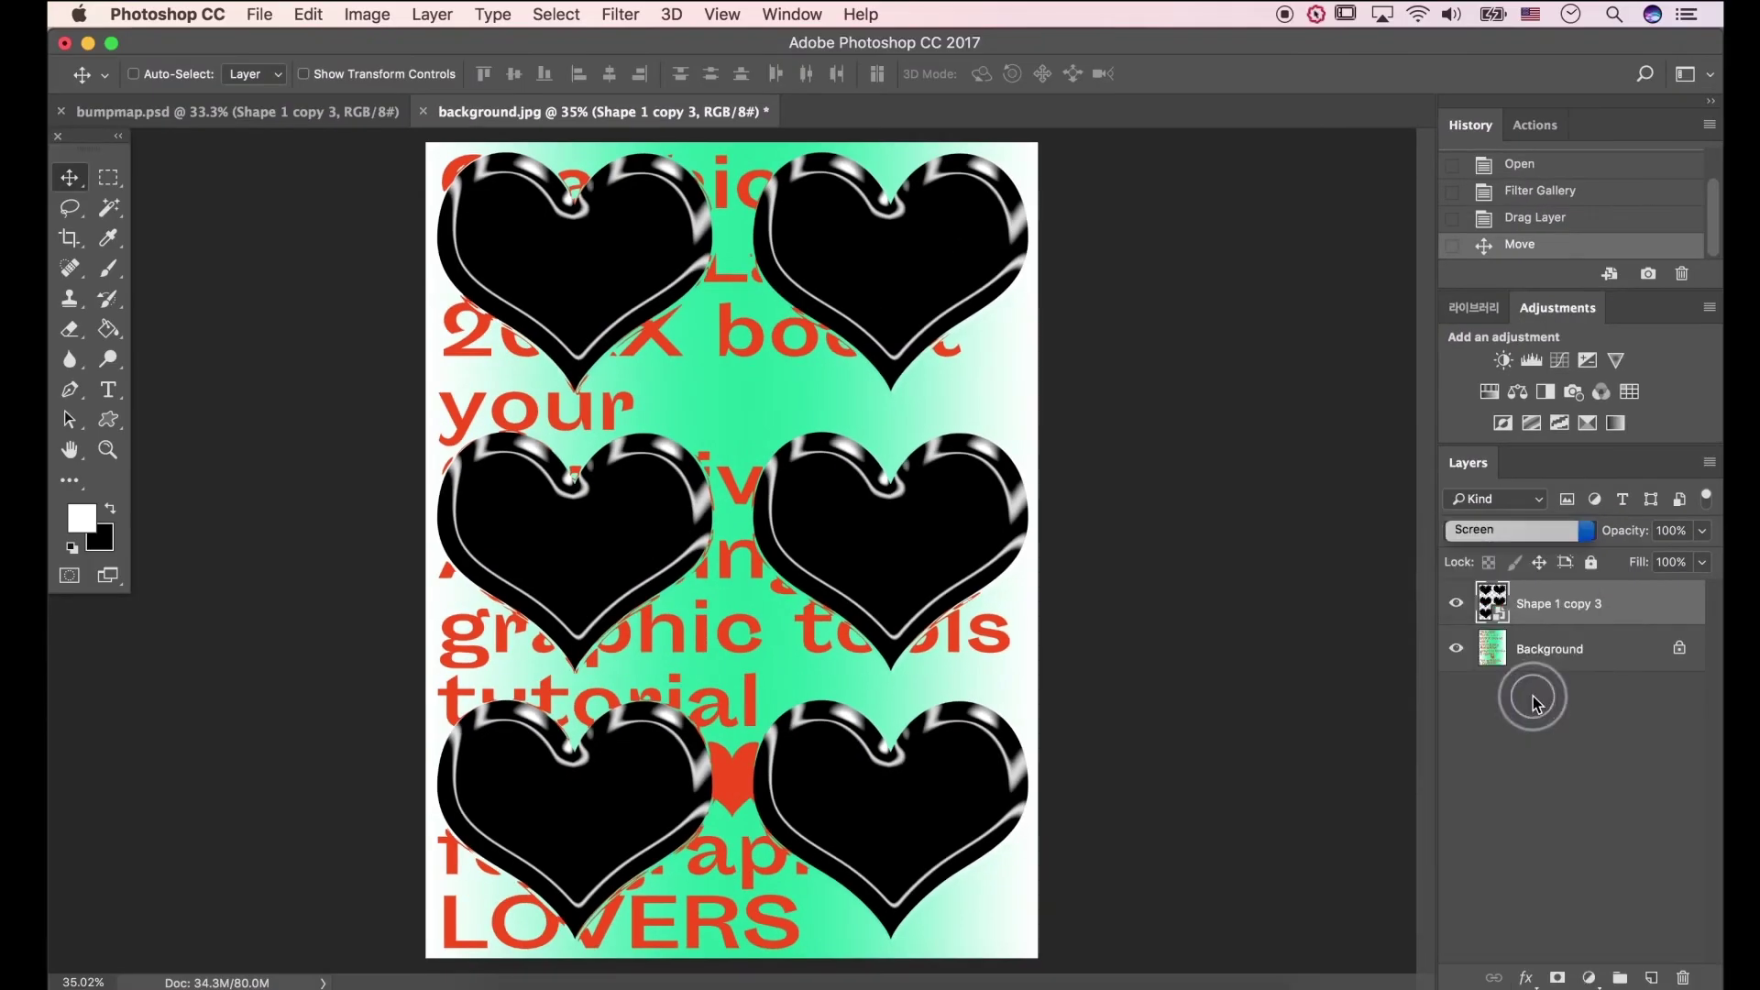
pyautogui.click(1466, 605)
pyautogui.click(1466, 605)
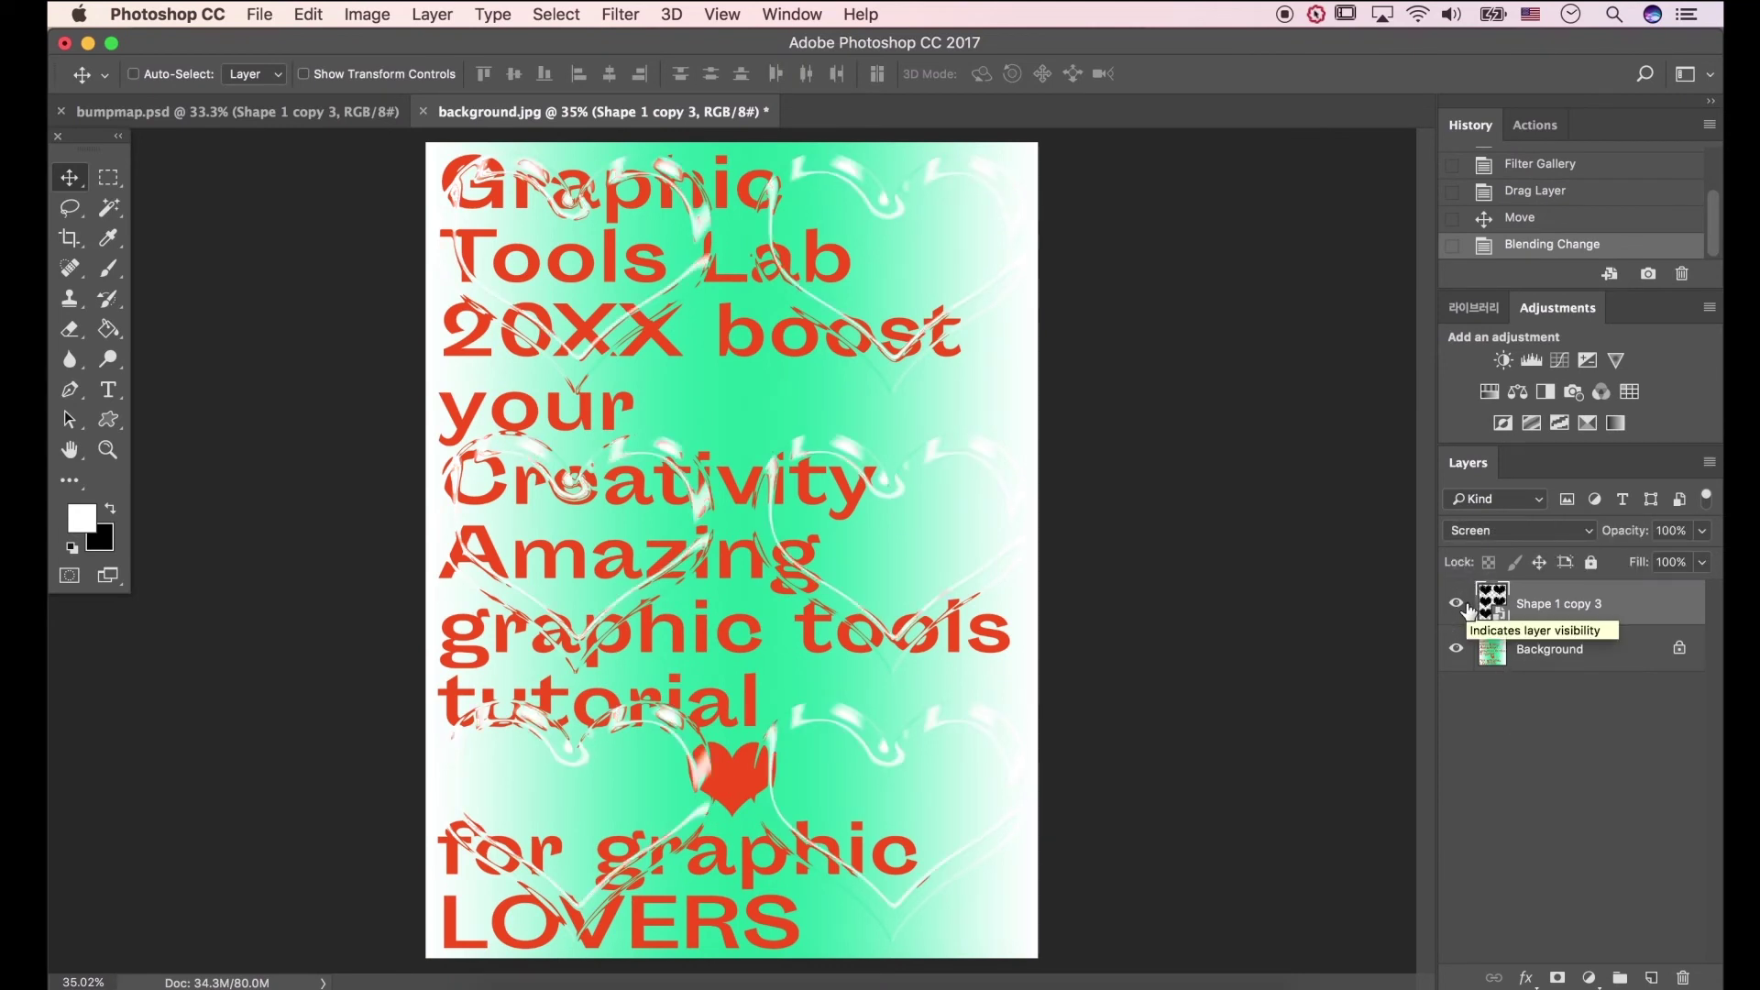
pyautogui.click(1023, 461)
# - Unlock the Background layer into an editable Layer 0
pyautogui.click(1576, 667)
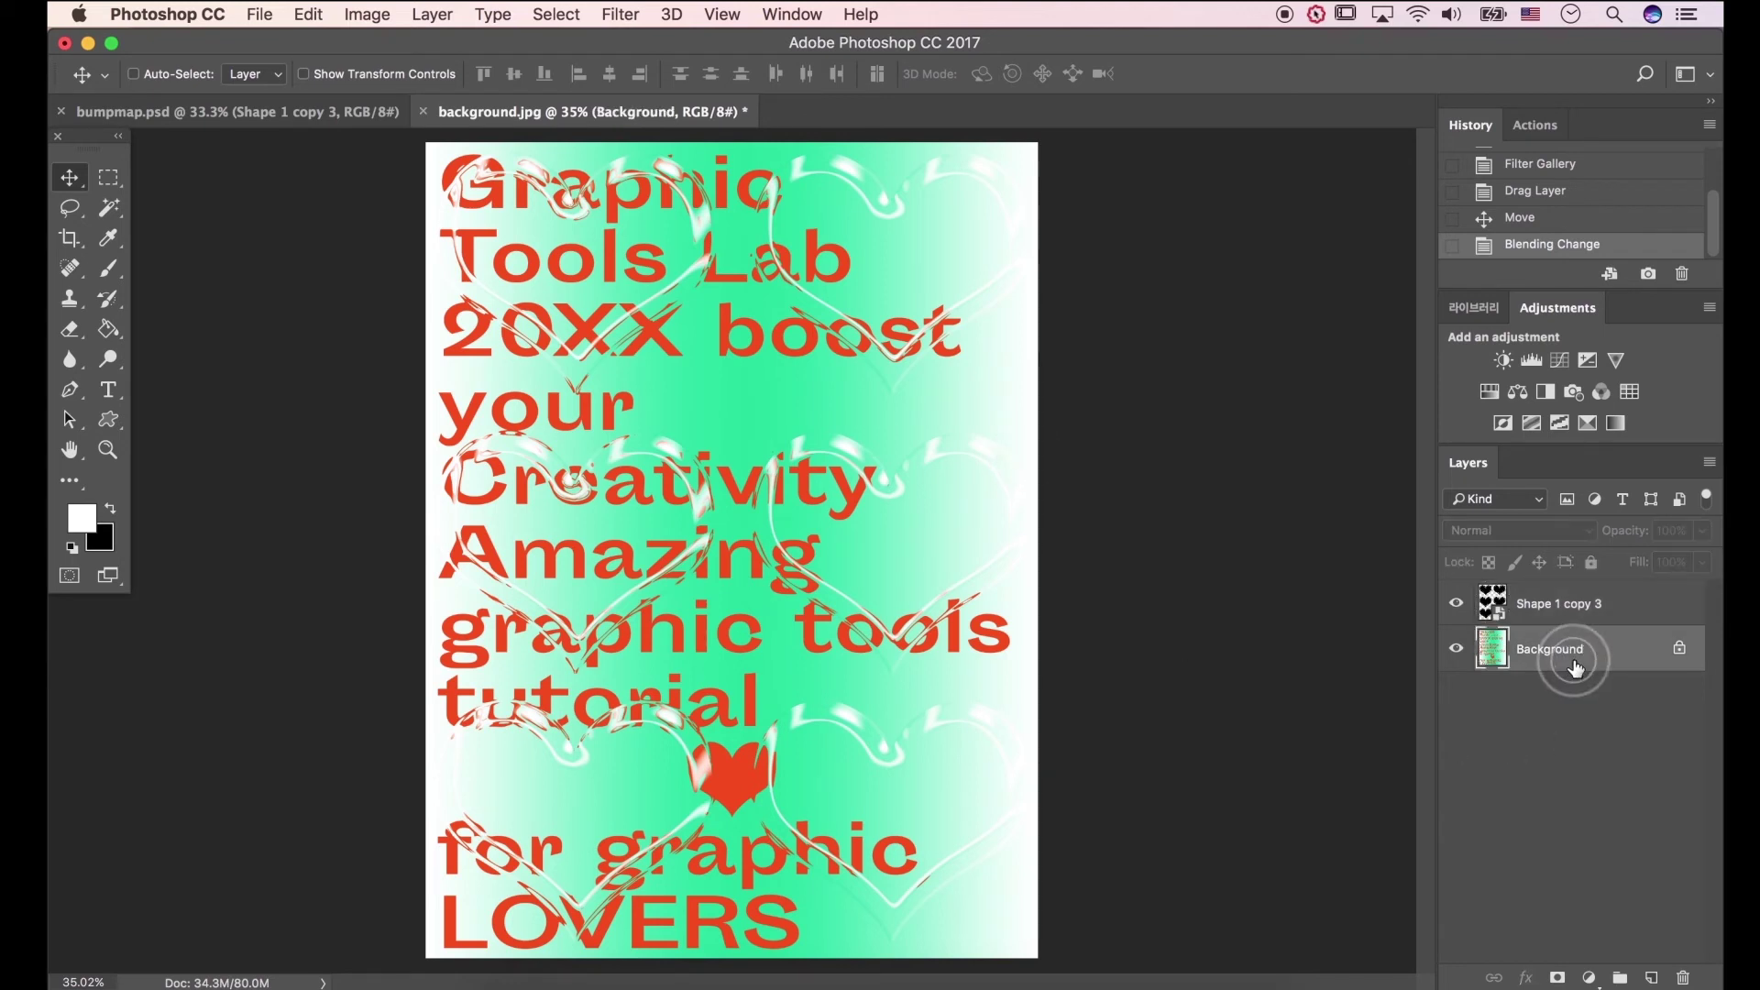
pyautogui.click(1681, 651)
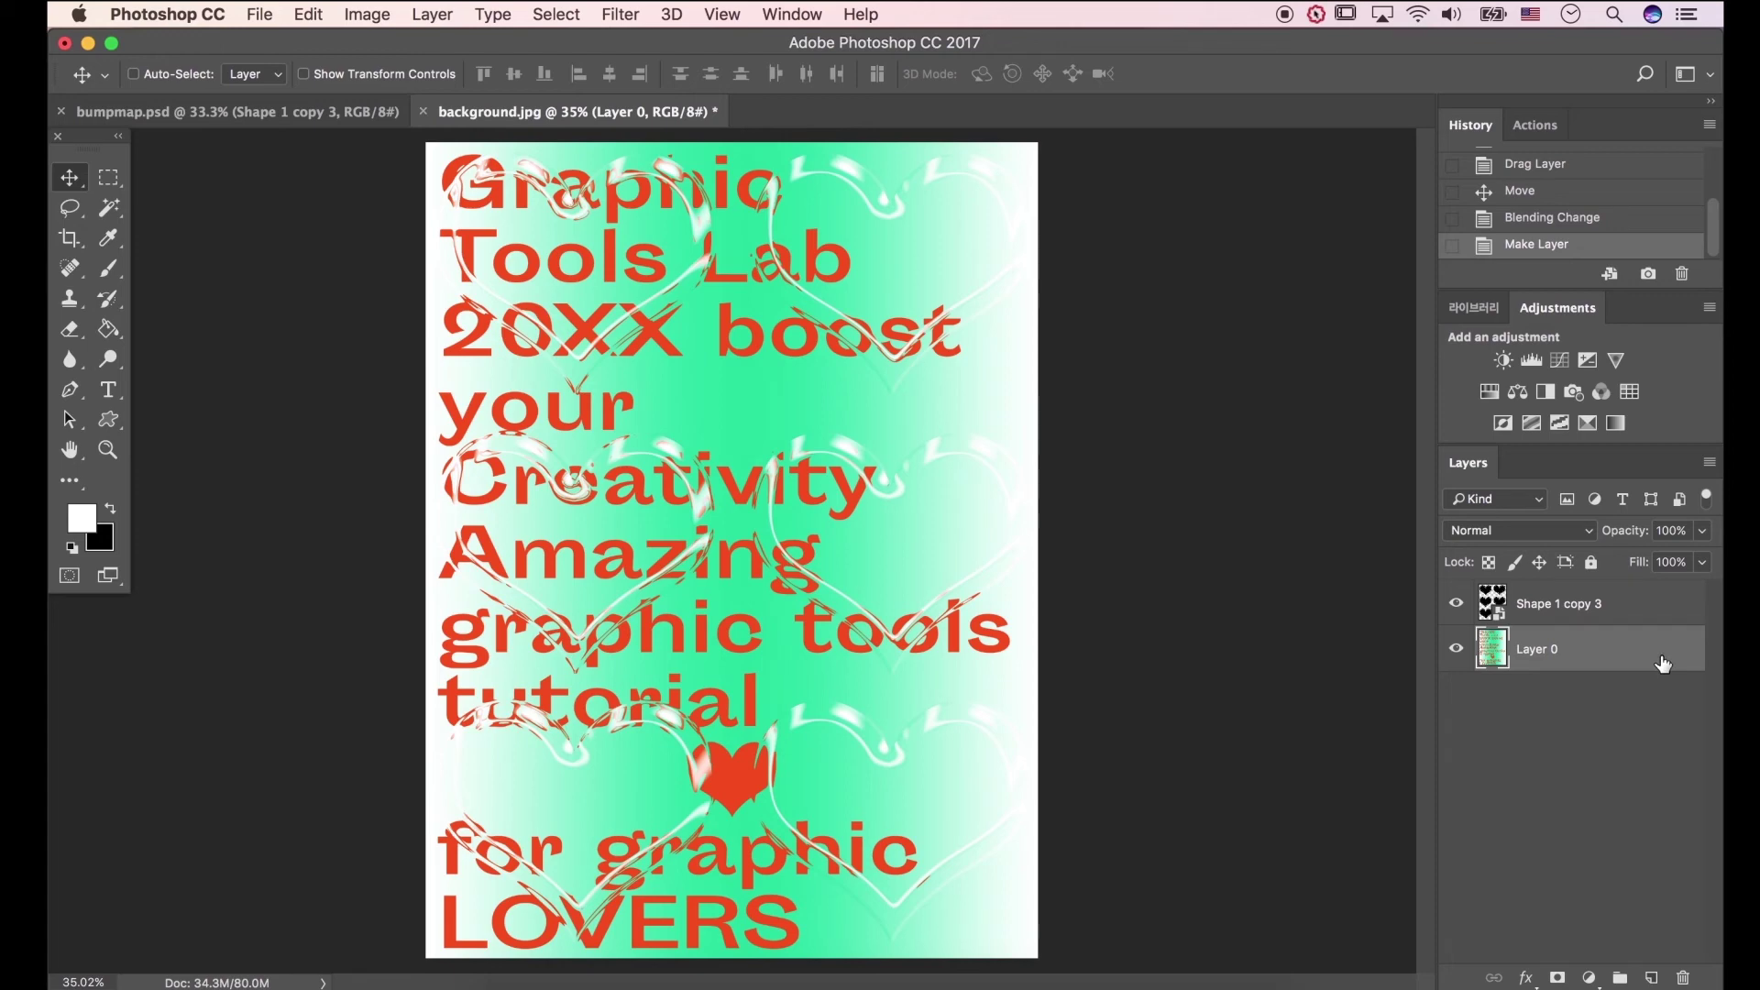
pyautogui.click(632, 20)
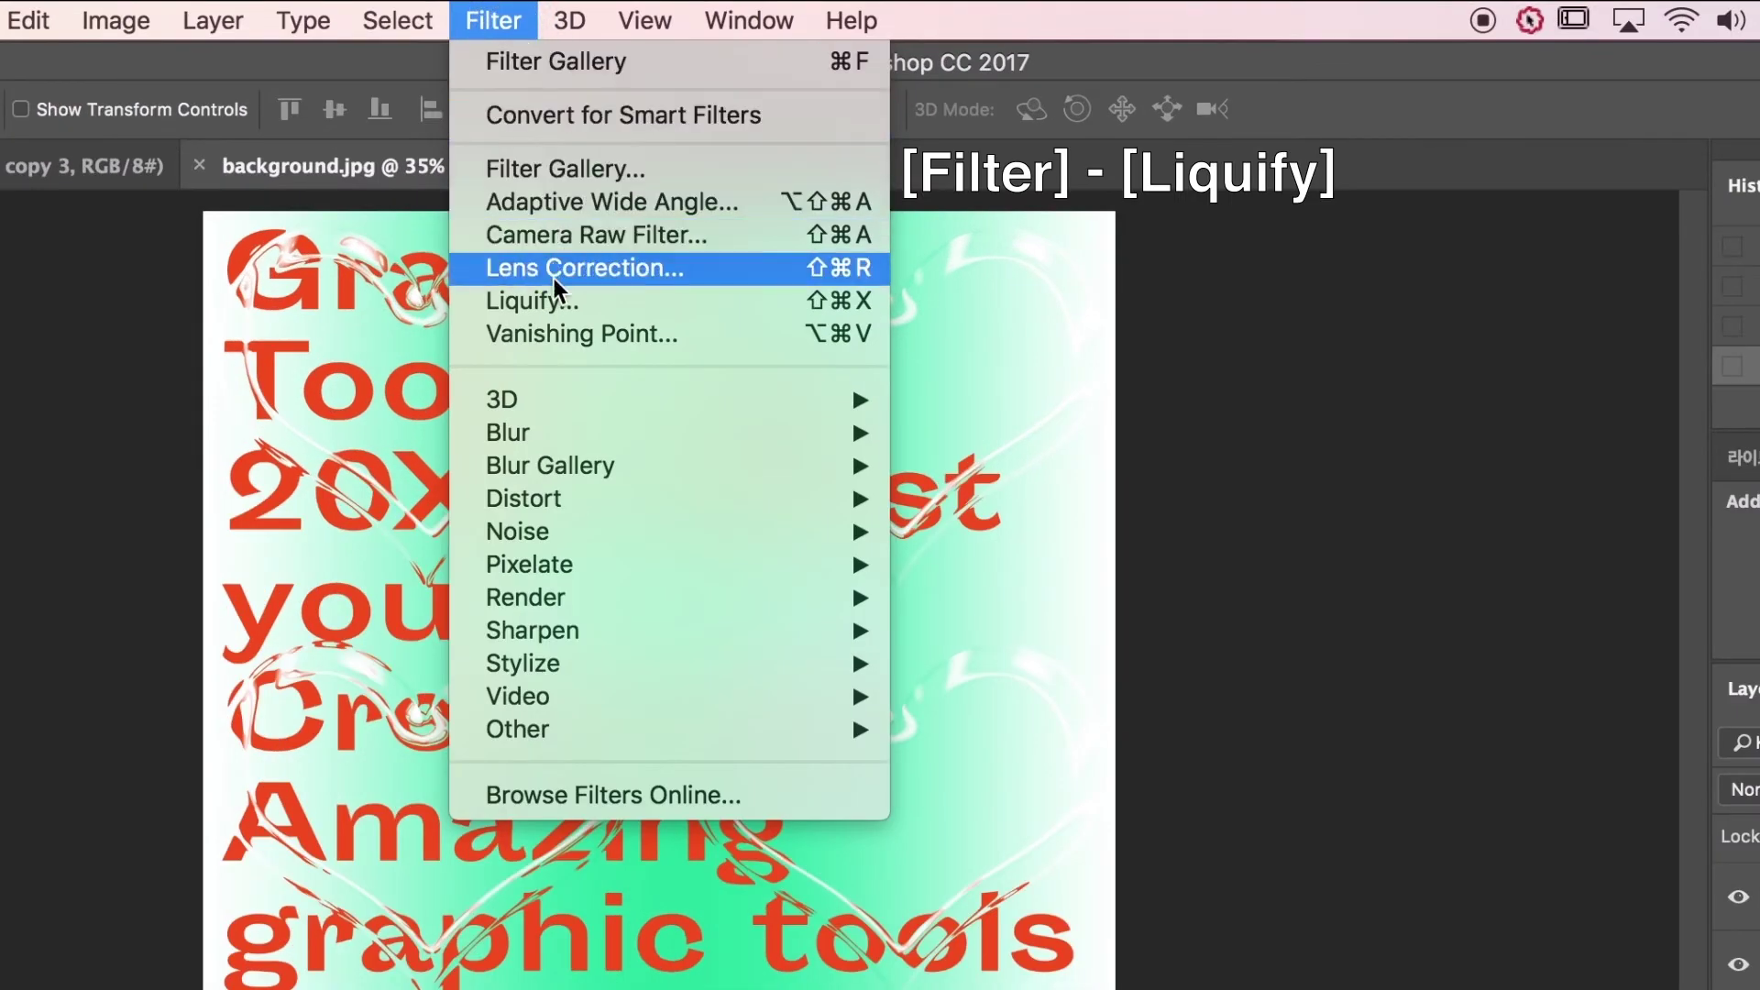
# - Open Liquify on the poster with brush size 500, pressure 100 and density 50, zooming the preview in
pyautogui.click(554, 304)
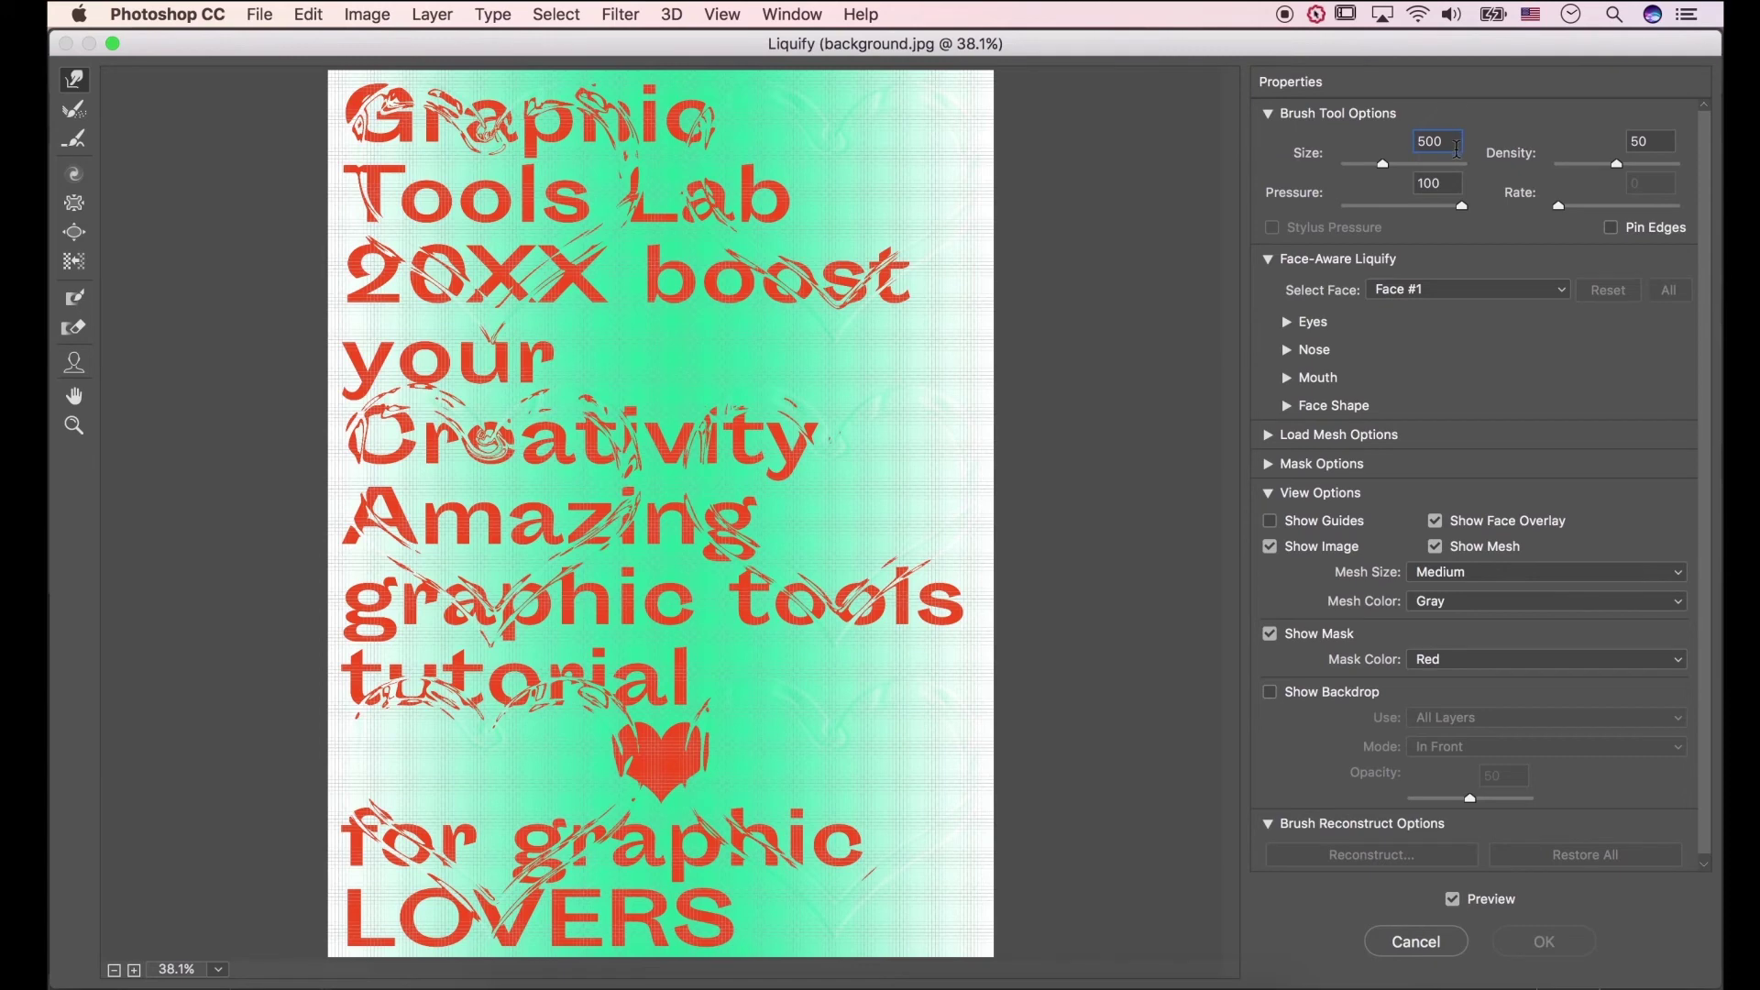
pyautogui.click(1454, 185)
pyautogui.click(1650, 151)
pyautogui.scroll(2, 408, 128)
pyautogui.scroll(3, 413, 119)
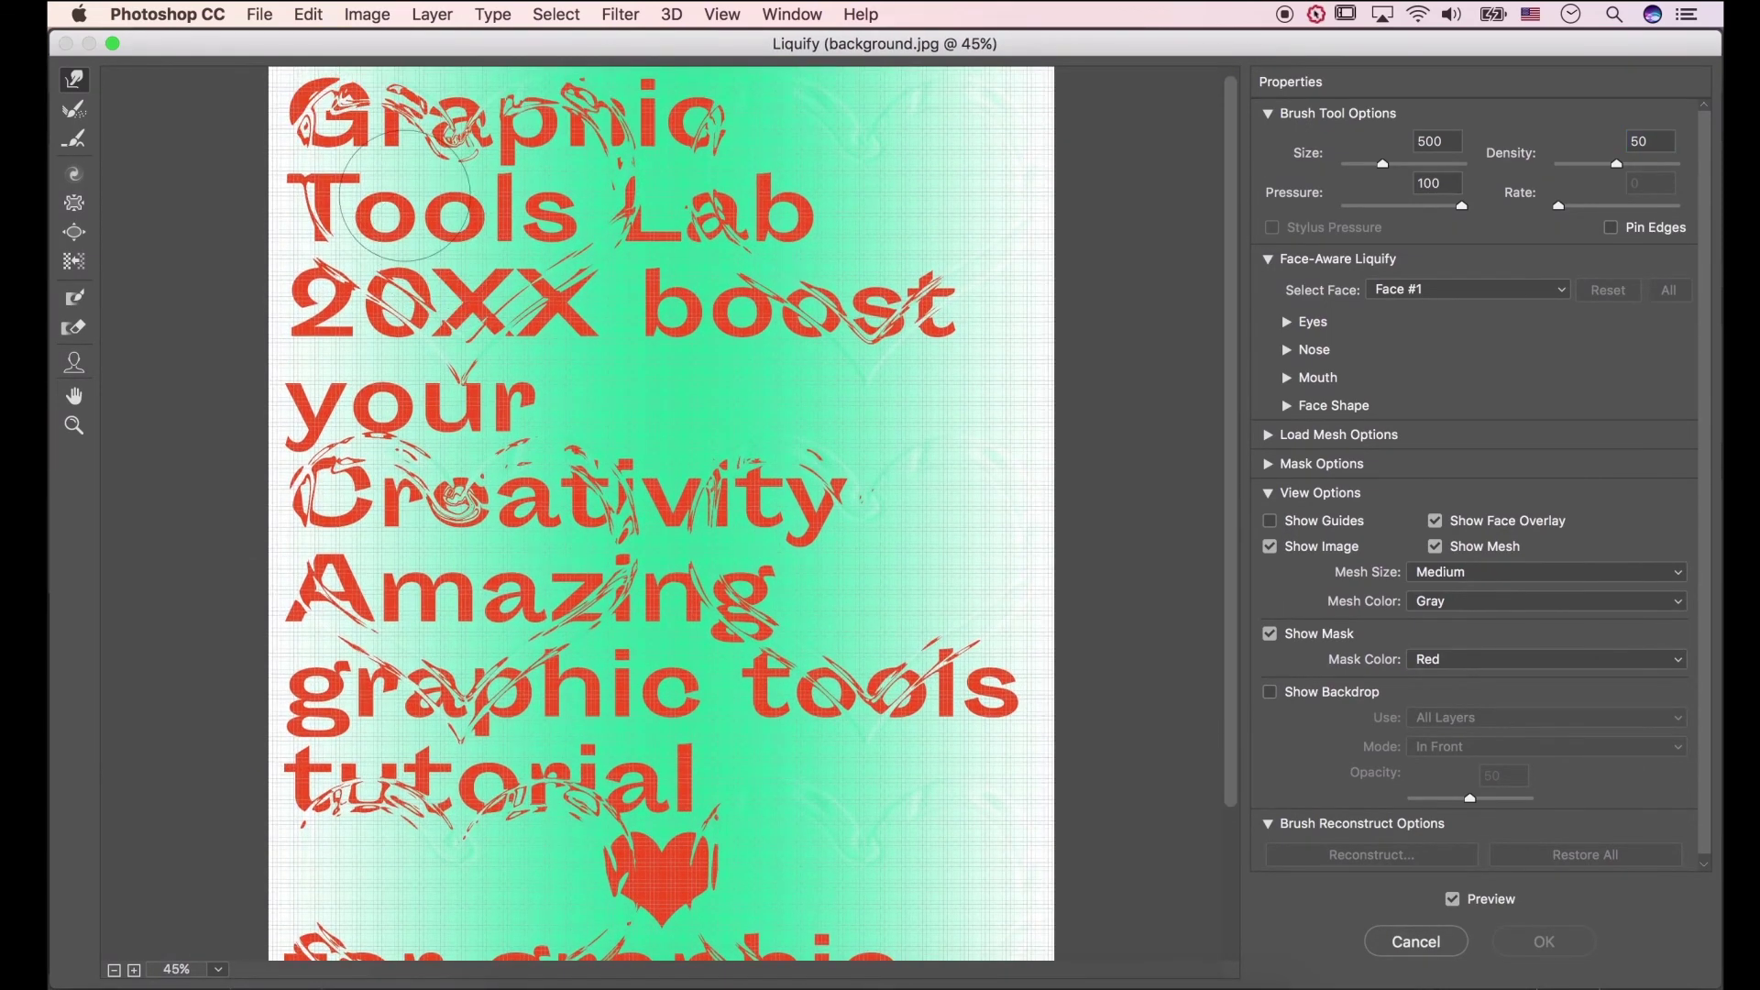